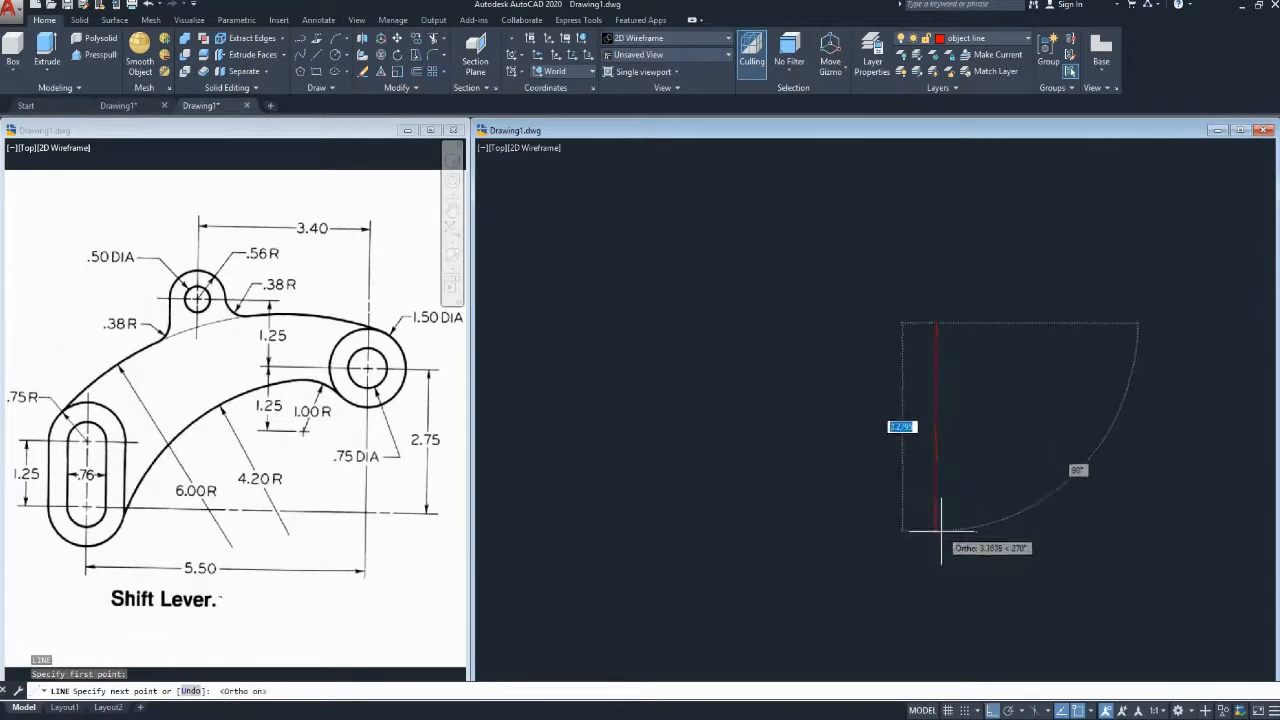
Finish the vertical construction line and offset it 5.5 to the left
key(Escape)
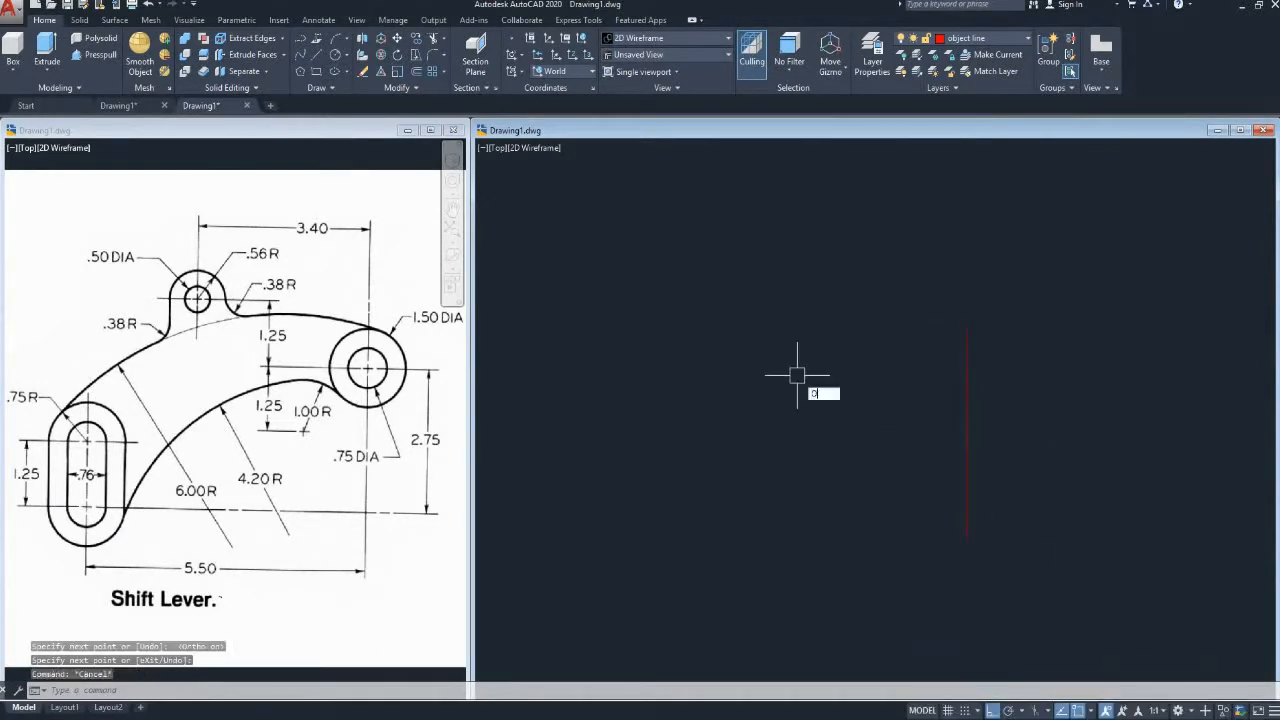
text(o)
key(Return)
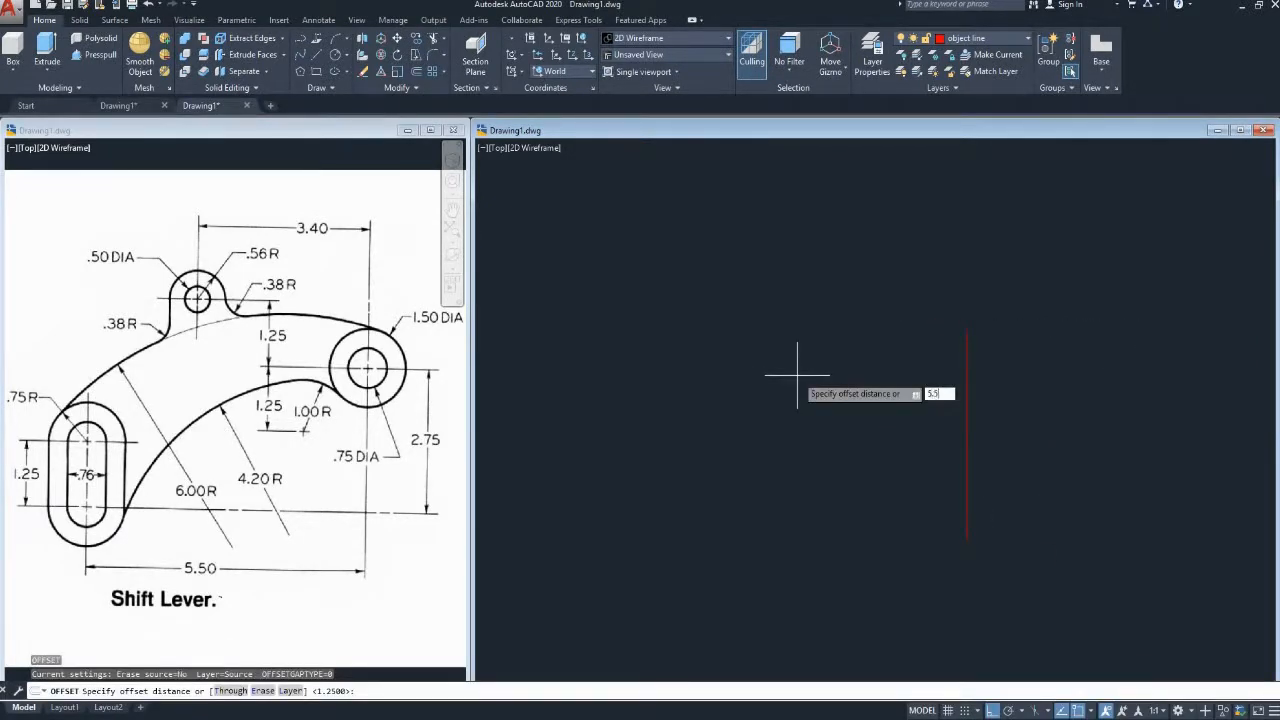
text(5.5)
key(Return)
click(965, 398)
click(656, 370)
middle_drag(646, 359, 701, 331)
key(Escape)
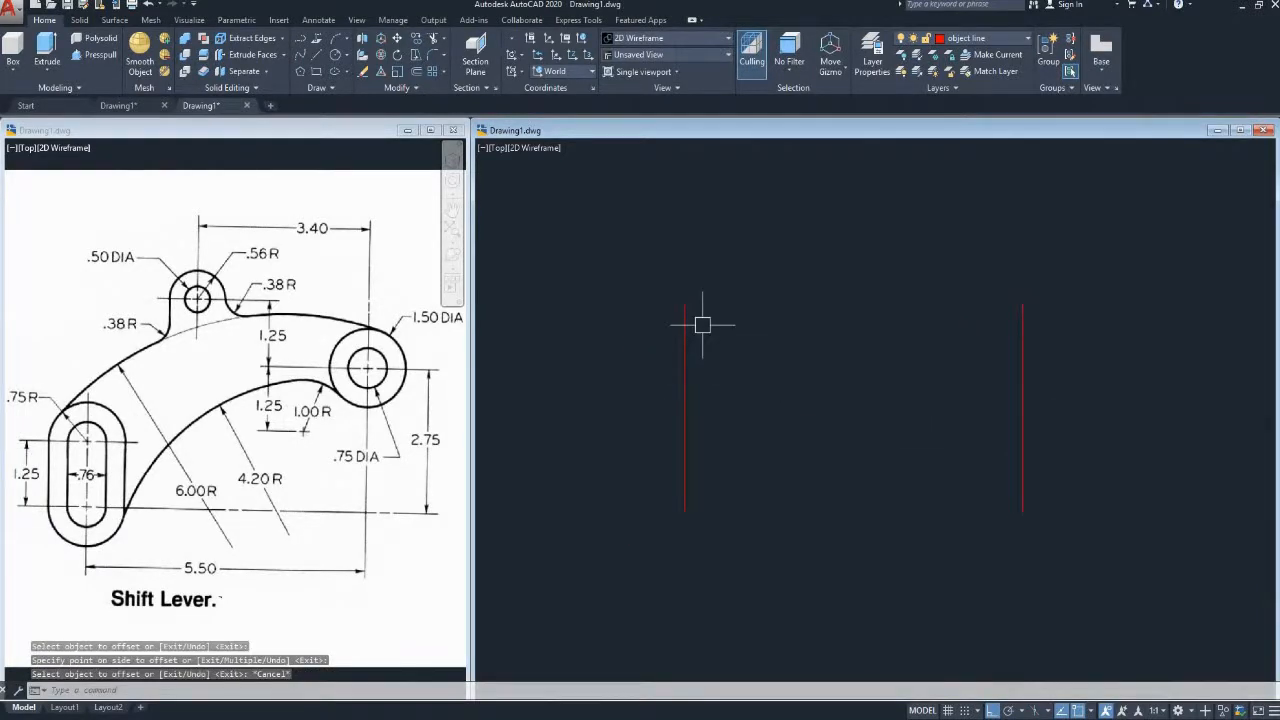
Draw a horizontal line connecting the midpoints of the two vertical lines
text(l)
key(Return)
click(684, 407)
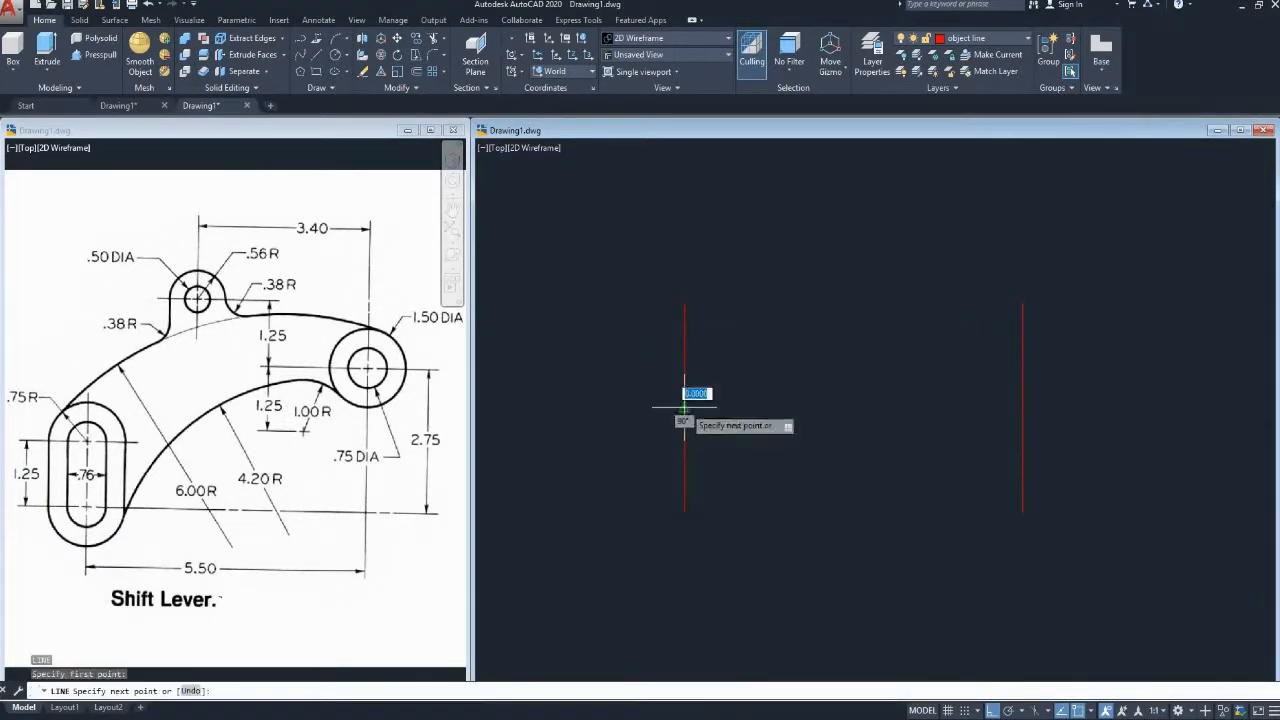
click(1022, 407)
key(Return)
middle_drag(884, 364, 843, 345)
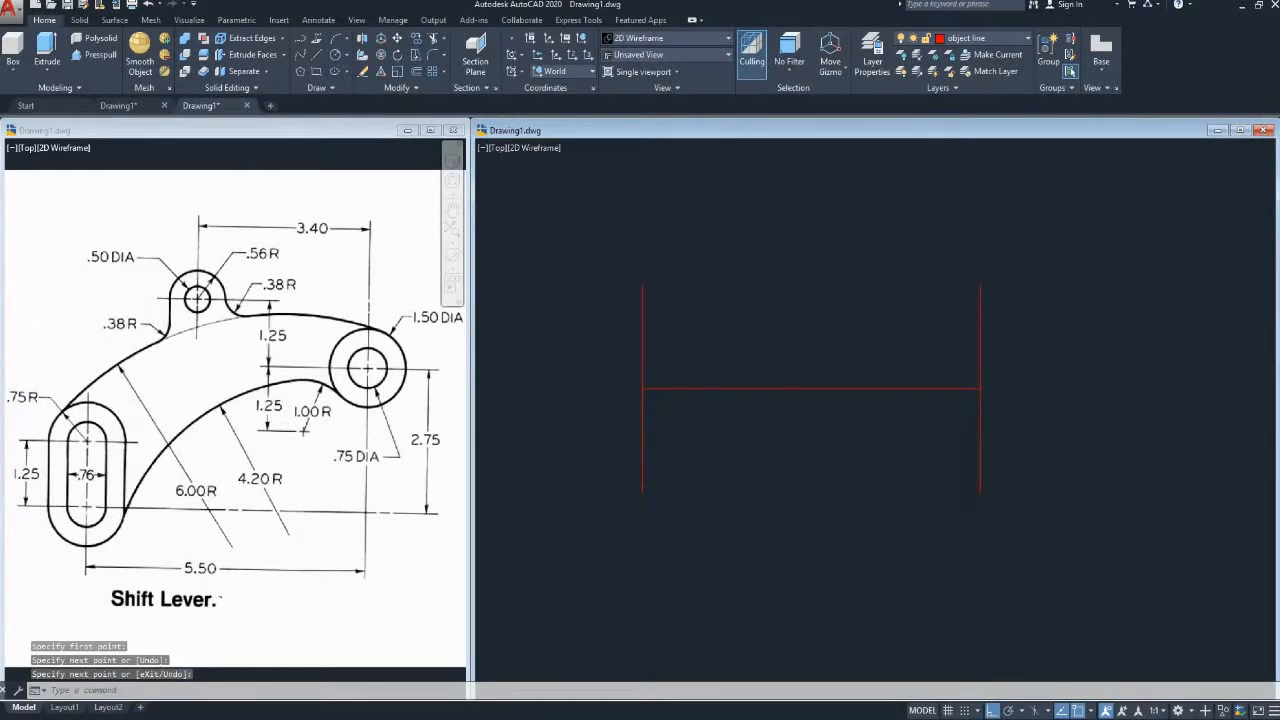
key(Escape)
Draw a 1.5 diameter circle centred where the horizontal line meets the right vertical line
text(c)
key(Return)
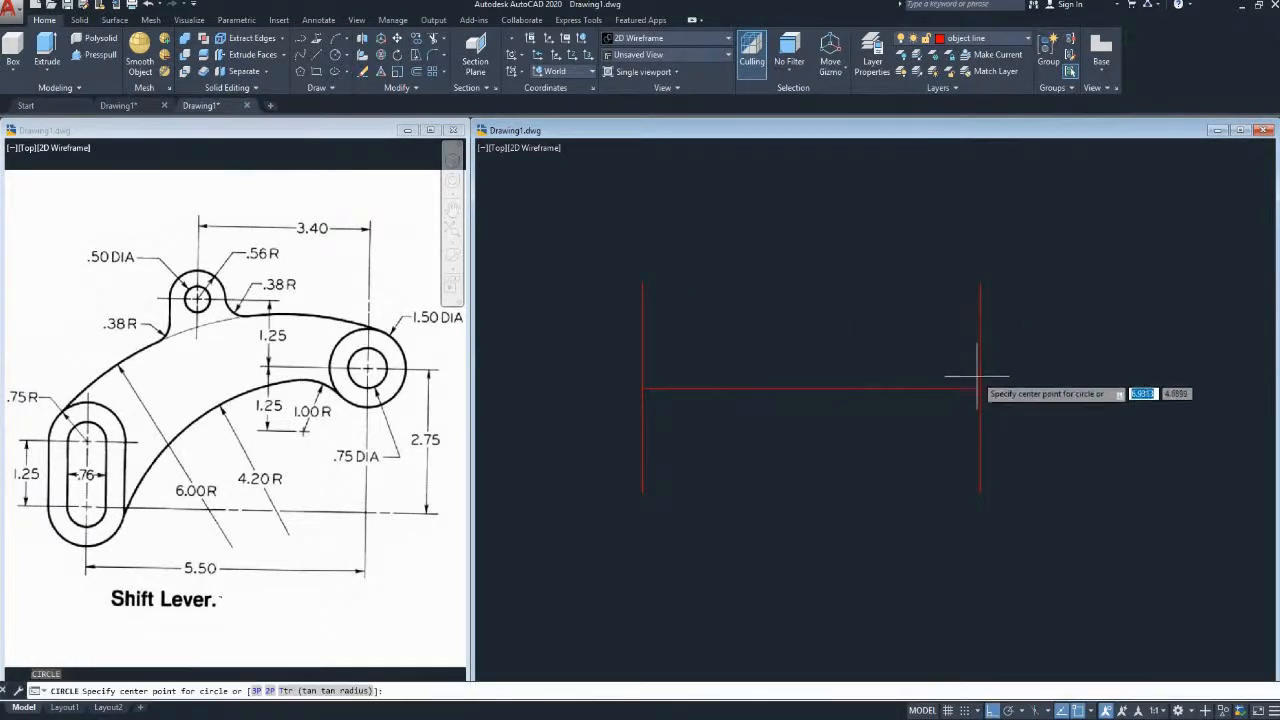
click(980, 388)
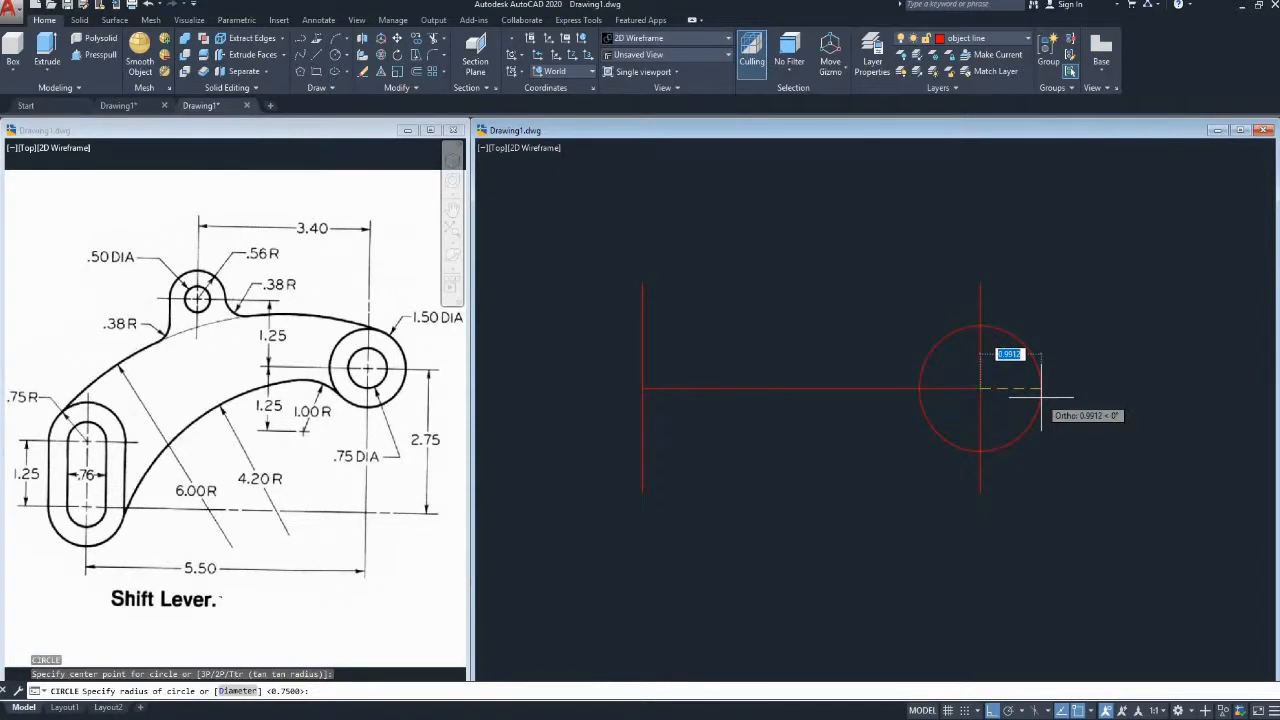
text(D)
key(Return)
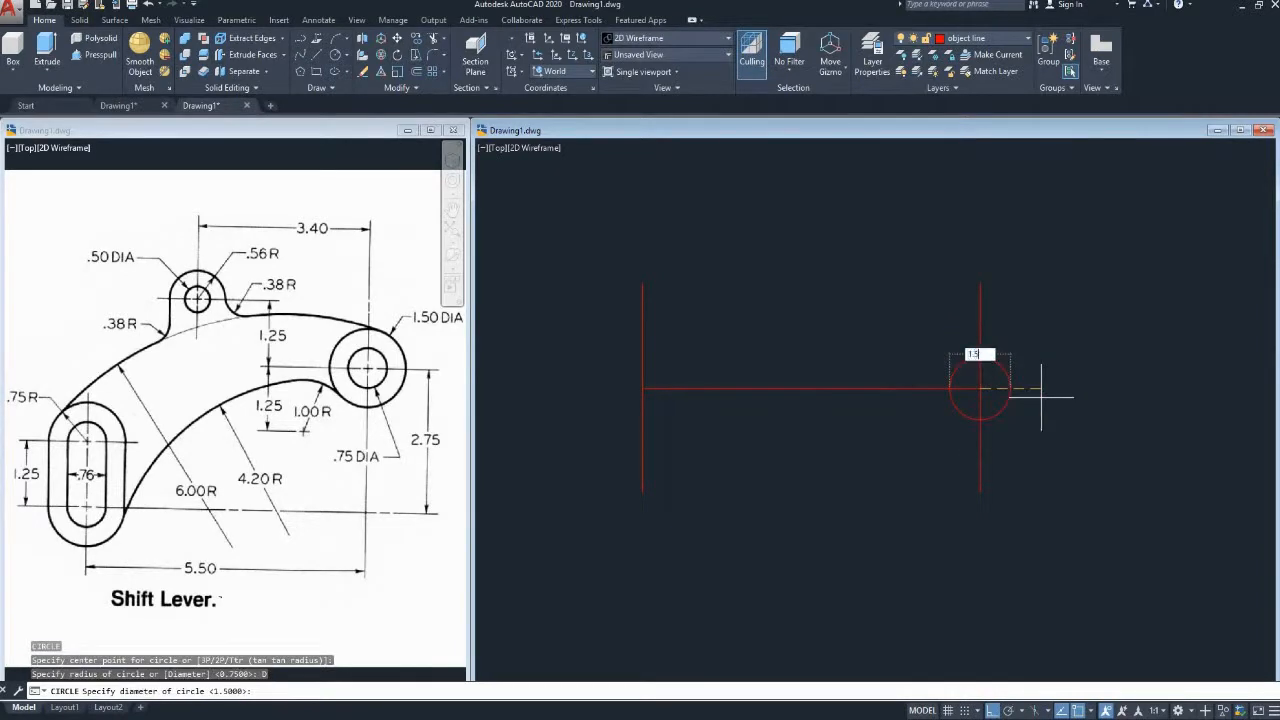
key(Return)
middle_drag(744, 241, 771, 250)
key(Escape)
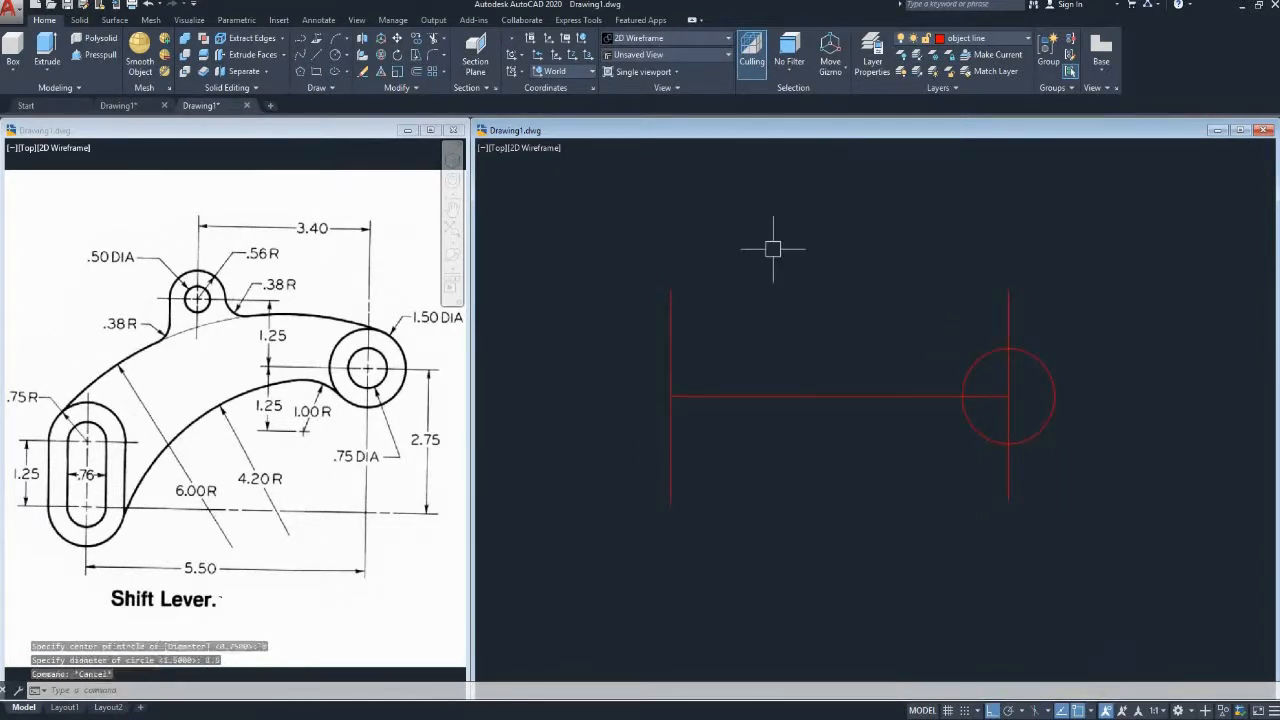
Offset the horizontal line 2.75 downward
text(o)
key(Return)
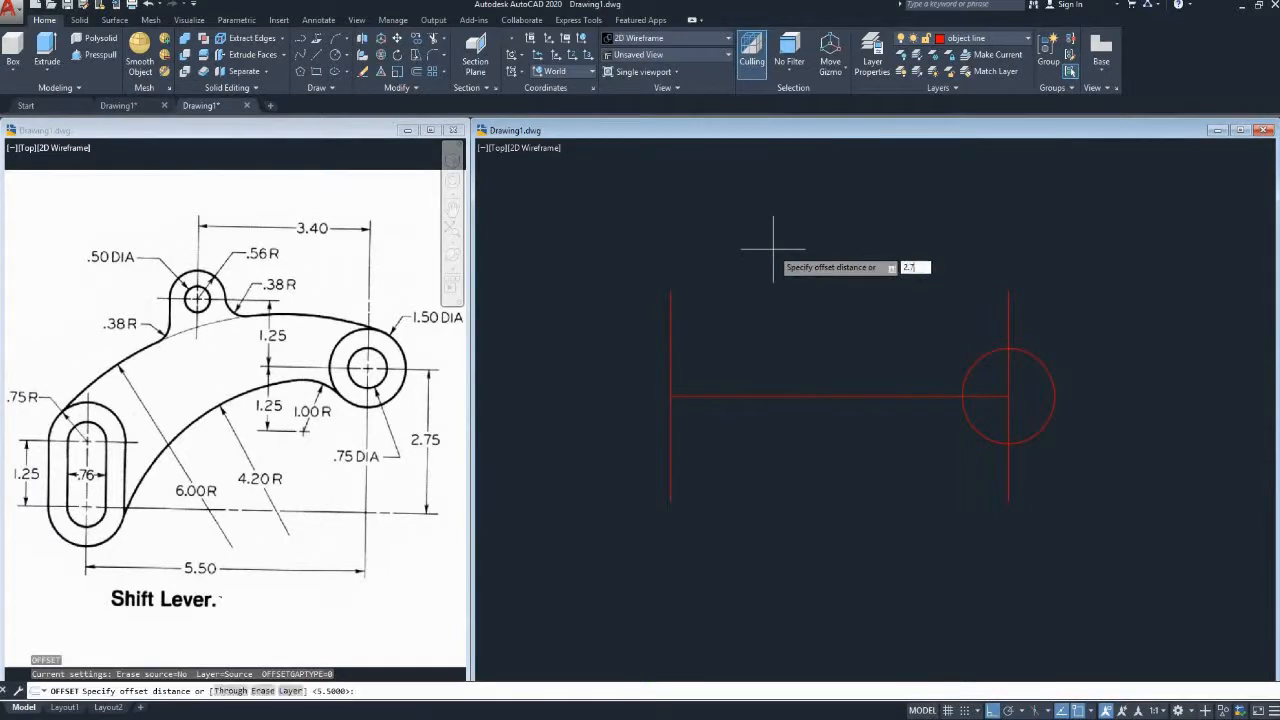
text(2.75)
key(Return)
click(774, 396)
click(716, 467)
middle_drag(716, 467, 673, 443)
key(Escape)
Extend the left vertical line down to the lower horizontal line
text(x)
key(Return)
middle_drag(685, 467, 666, 463)
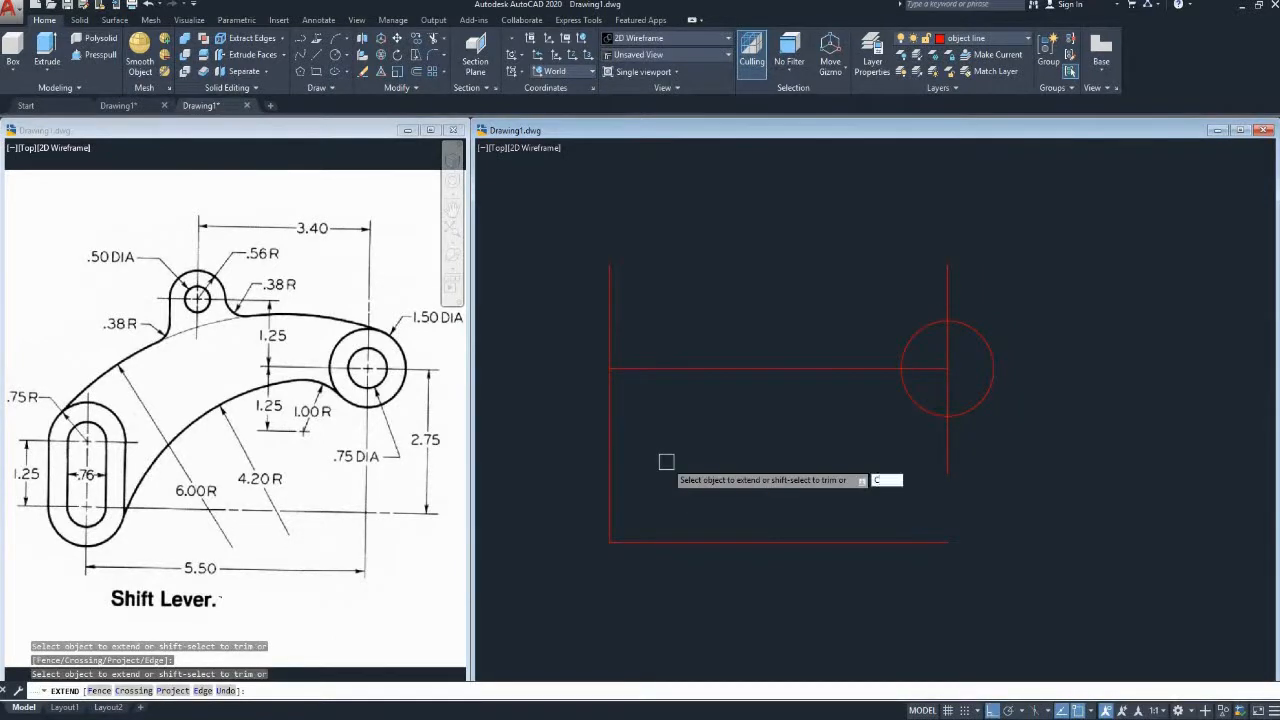
key(Escape)
Draw a .75 radius circle centred on the lower-left corner of the construction lines
text(c)
key(Return)
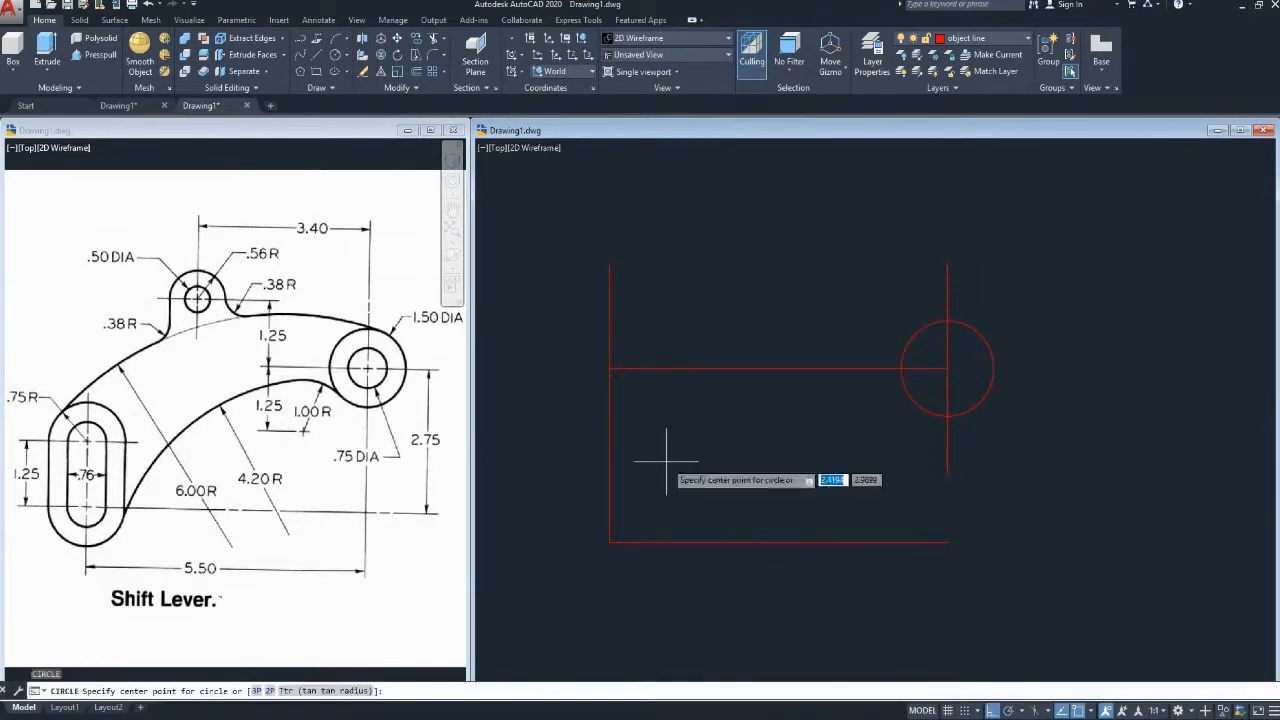
click(610, 542)
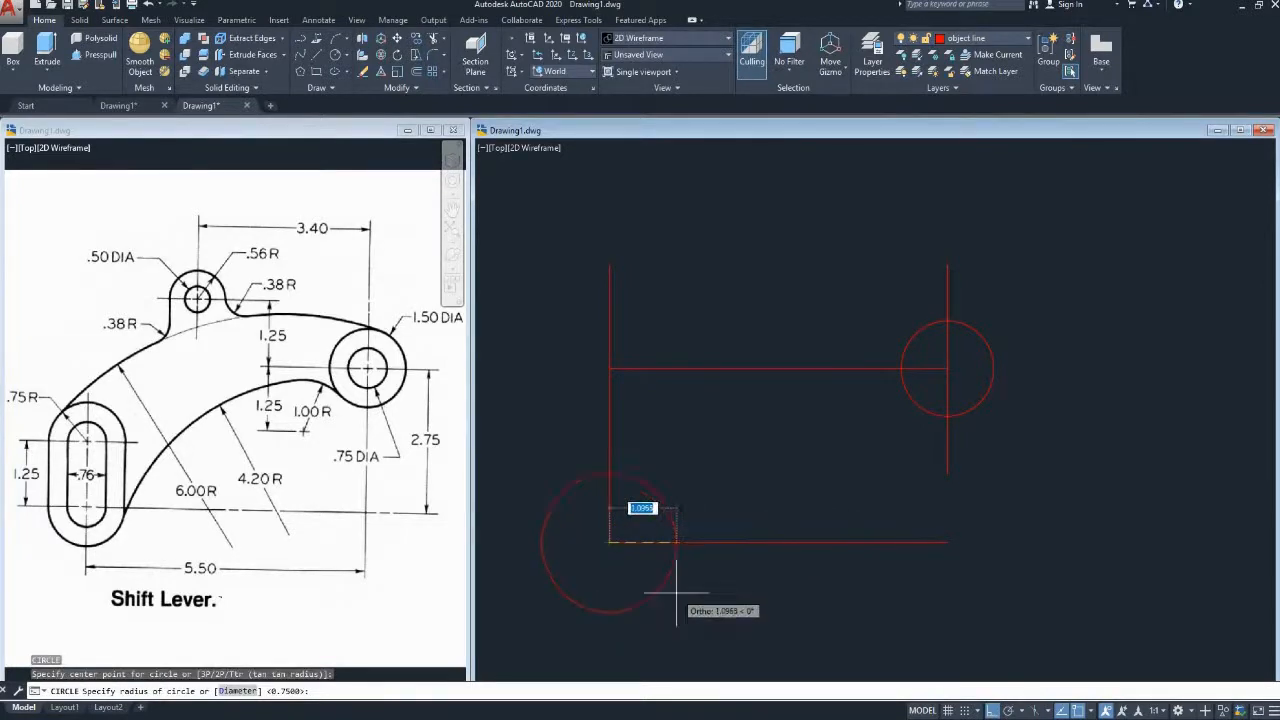
text(.75)
key(Return)
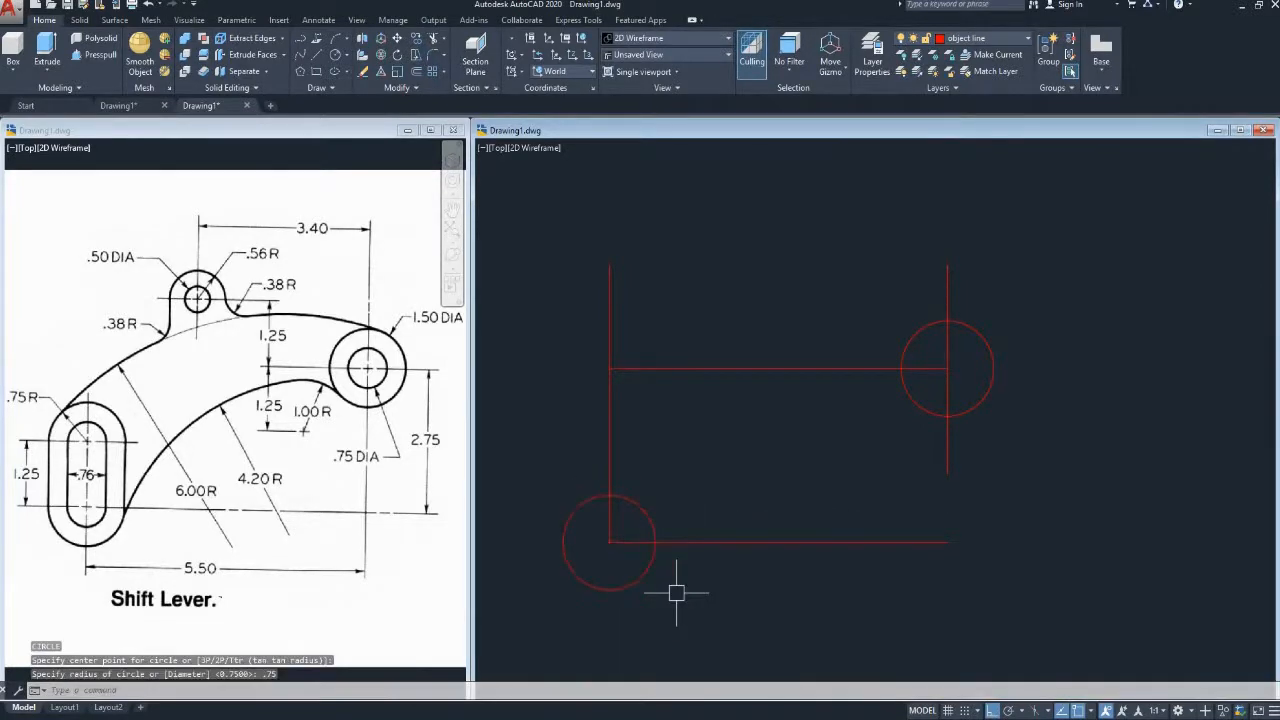
key(Escape)
Offset the lower horizontal line 1.25 upward
text(o)
key(Return)
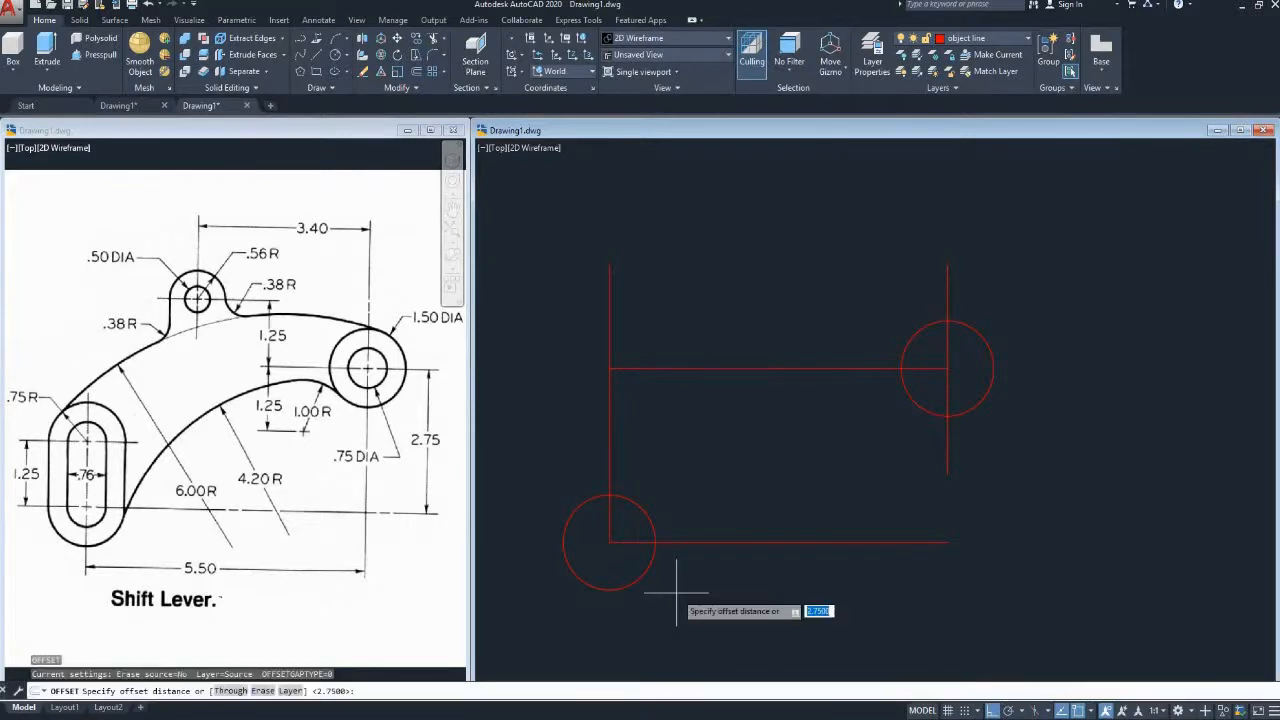
key(Return)
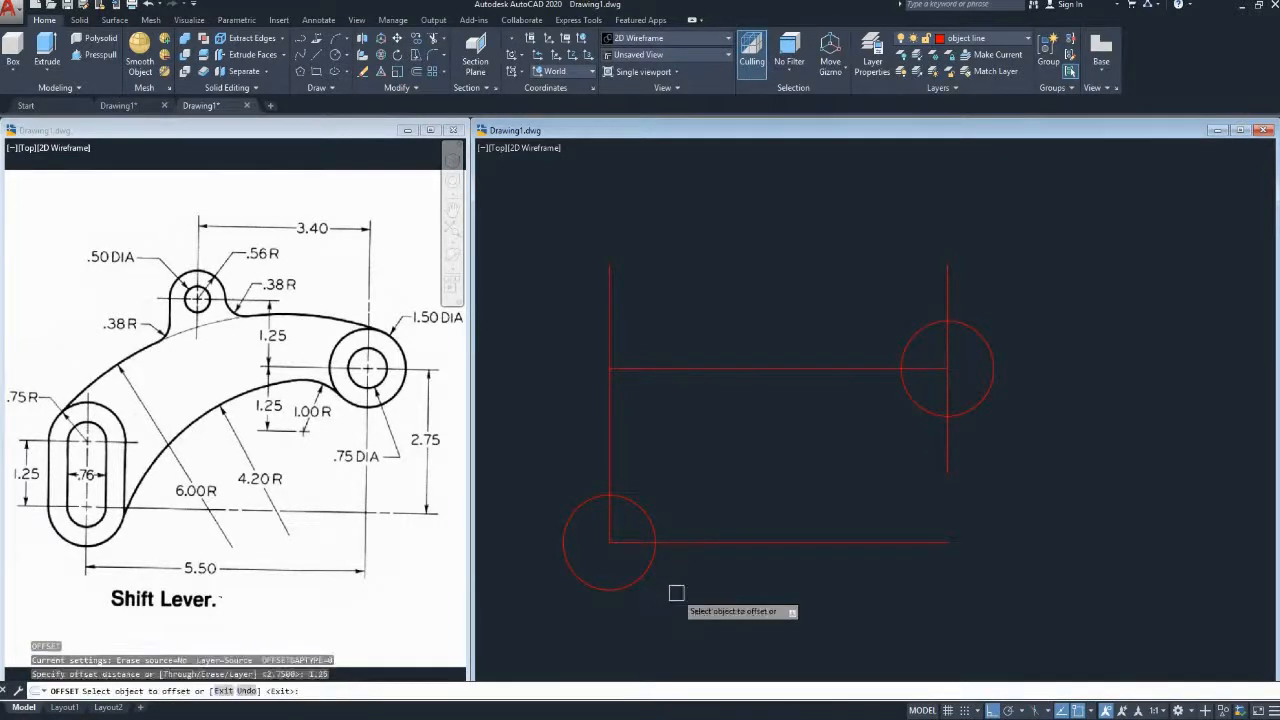
click(696, 543)
click(700, 463)
key(Escape)
Draw a .75 radius circle where the middle horizontal line meets the left vertical line
text(c)
key(Return)
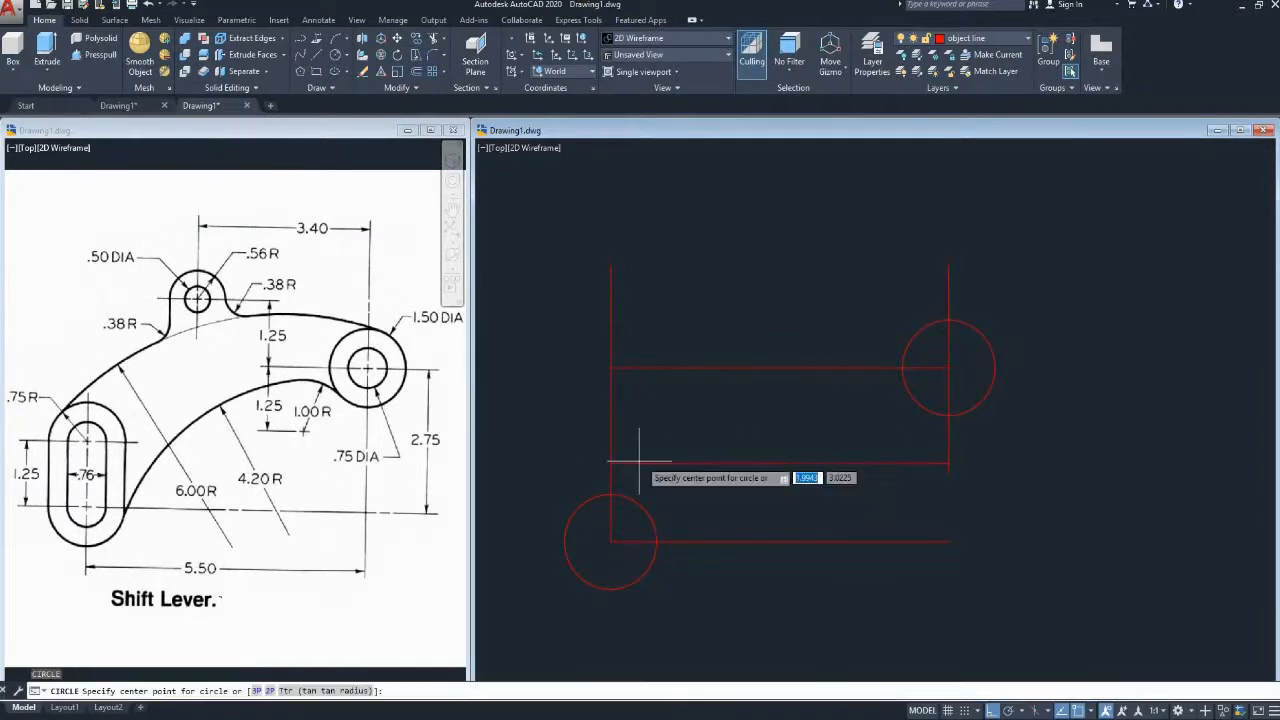
click(611, 463)
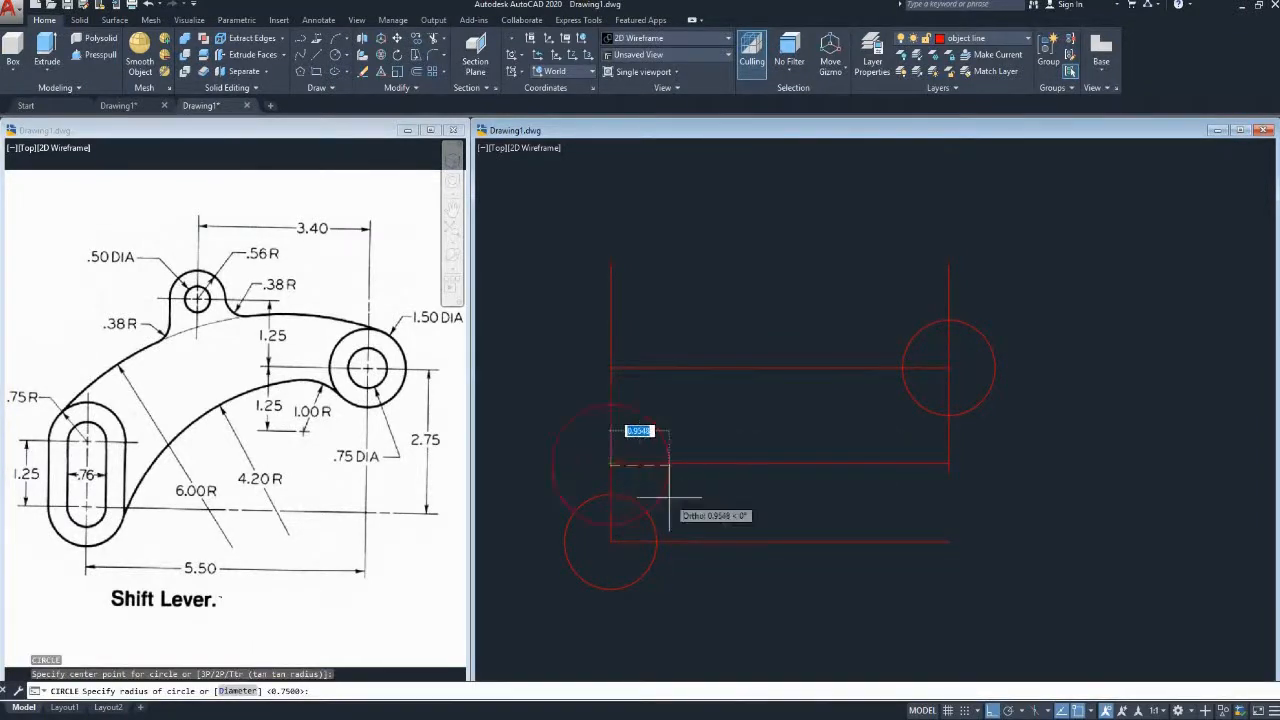
text(.75)
key(Return)
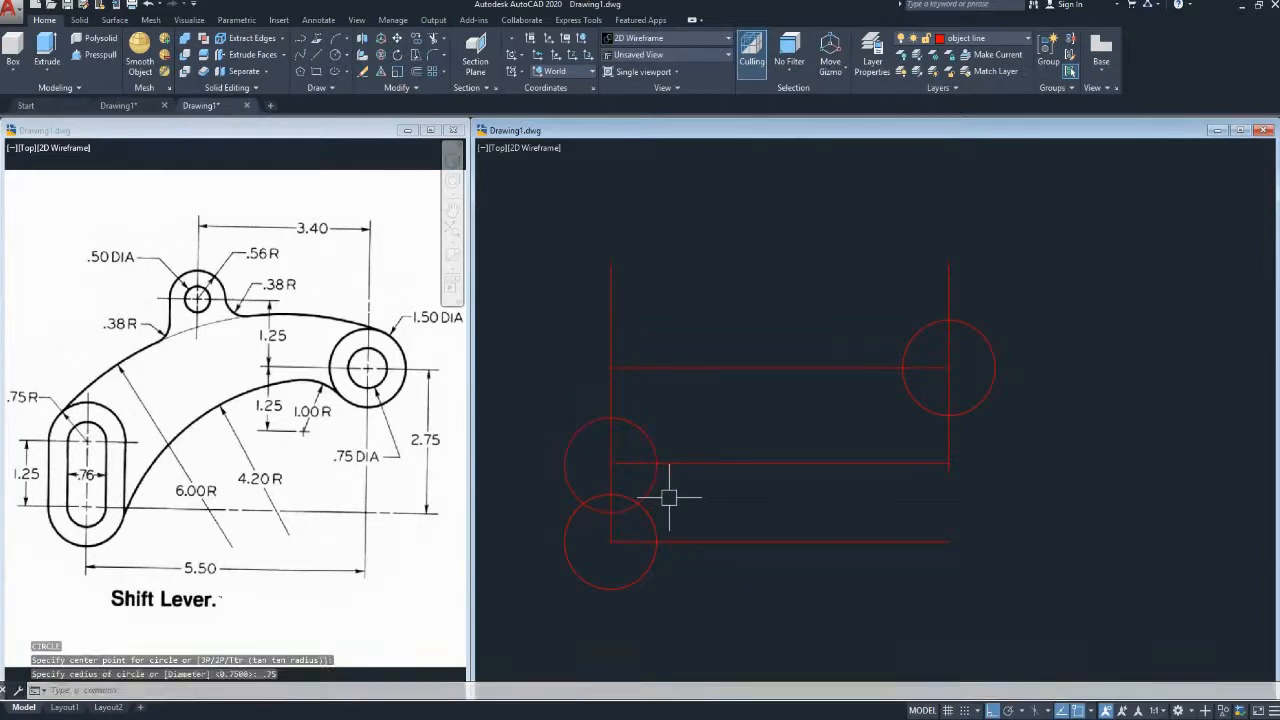
middle_drag(676, 446, 742, 430)
With Ortho off, draw a diagonal line about 1.5 long from the right circle's centre down and to the left
text(l)
key(Return)
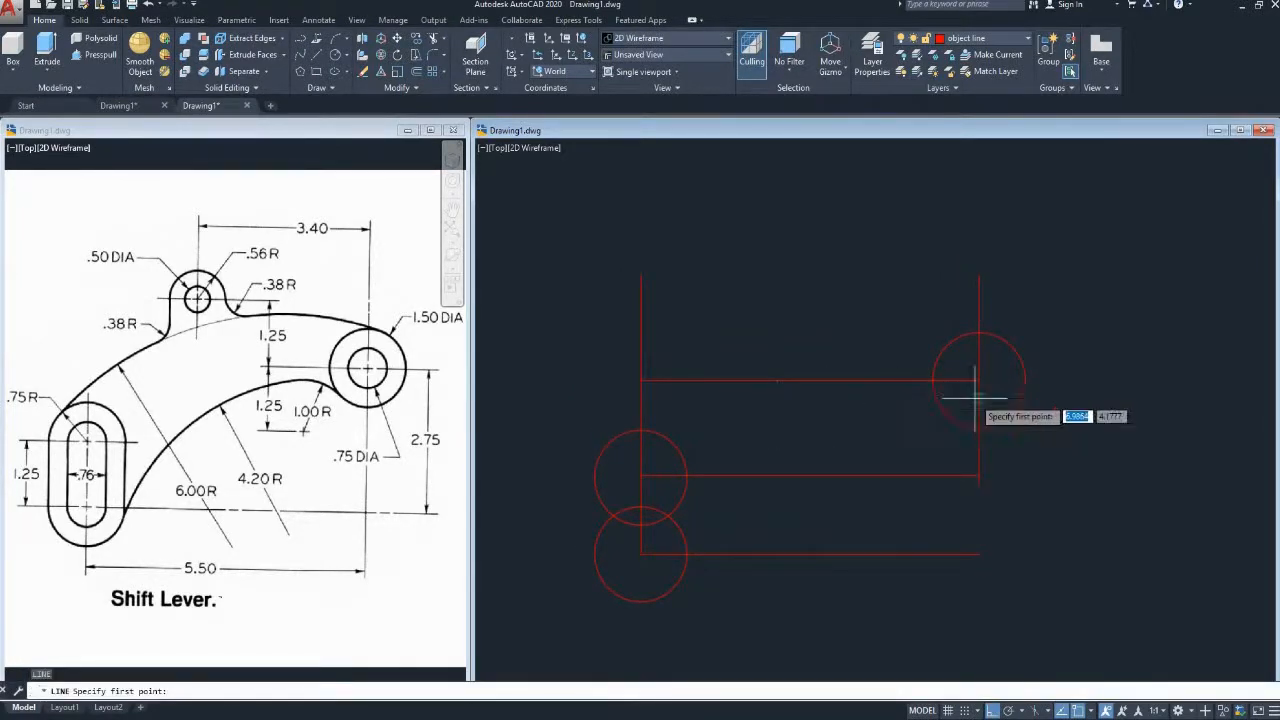
click(977, 381)
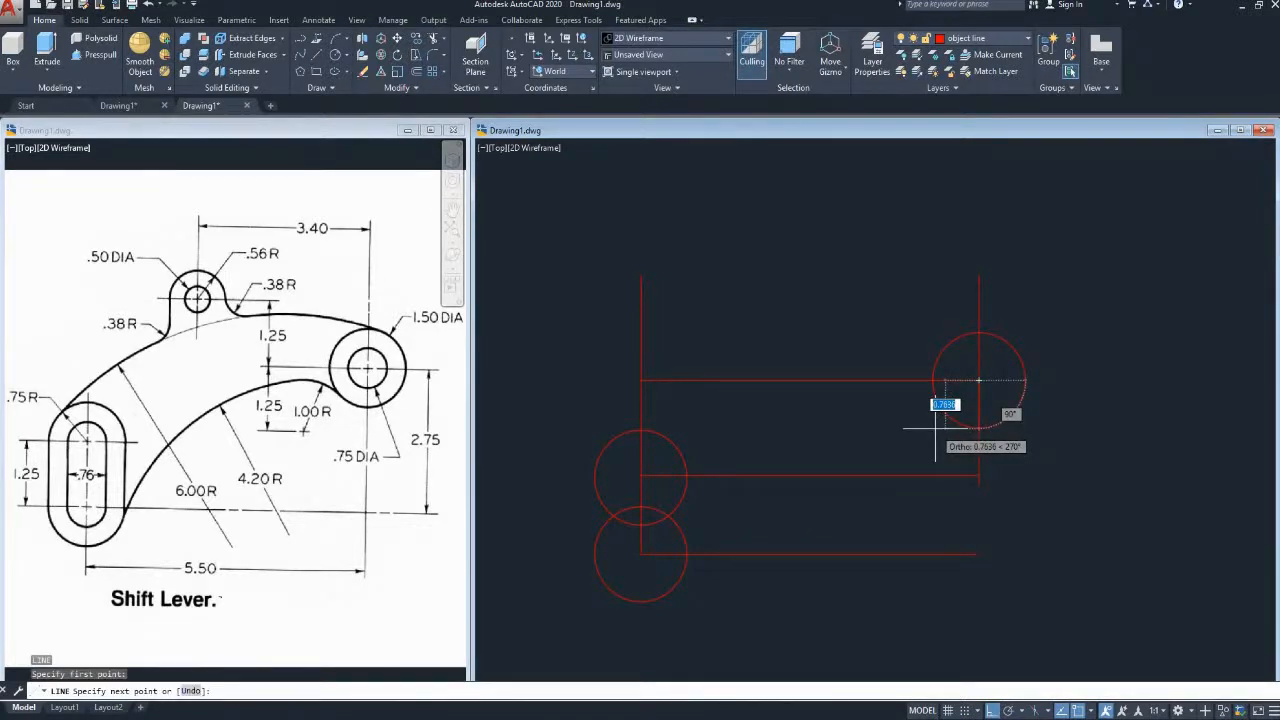
key(F8)
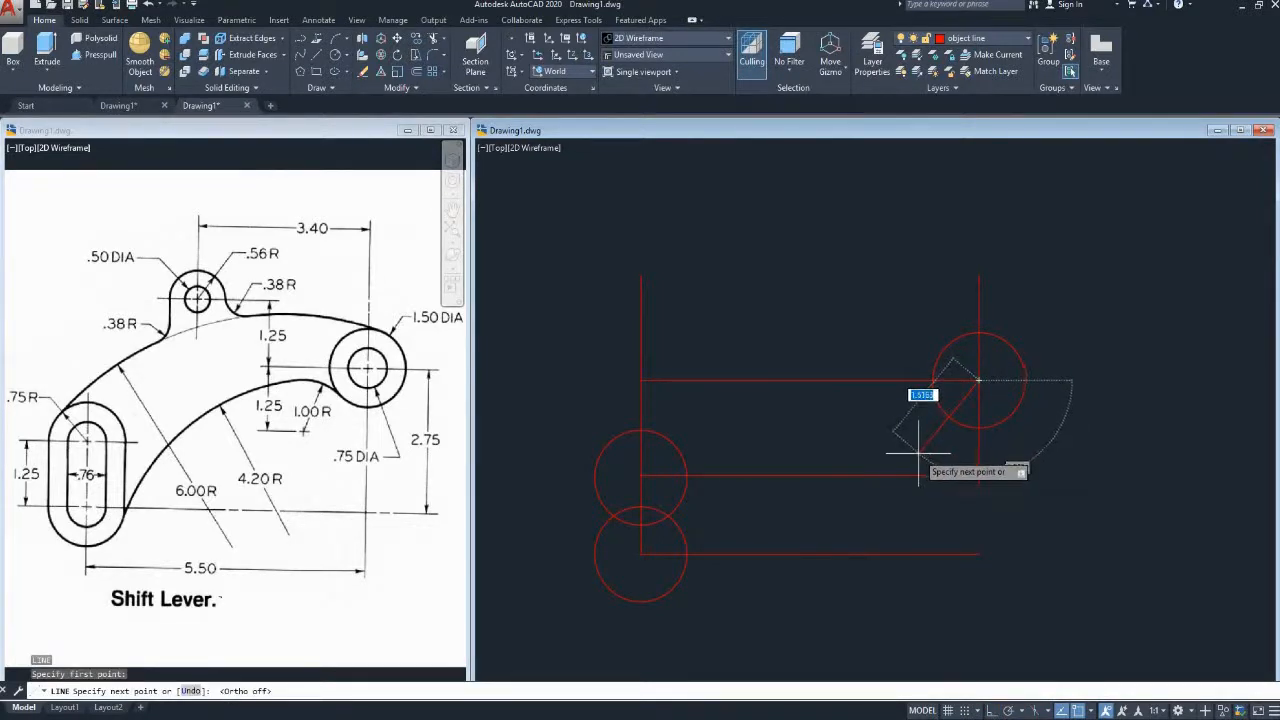
click(920, 449)
key(Escape)
middle_drag(814, 420, 787, 417)
middle_drag(697, 324, 737, 317)
middle_drag(757, 517, 733, 459)
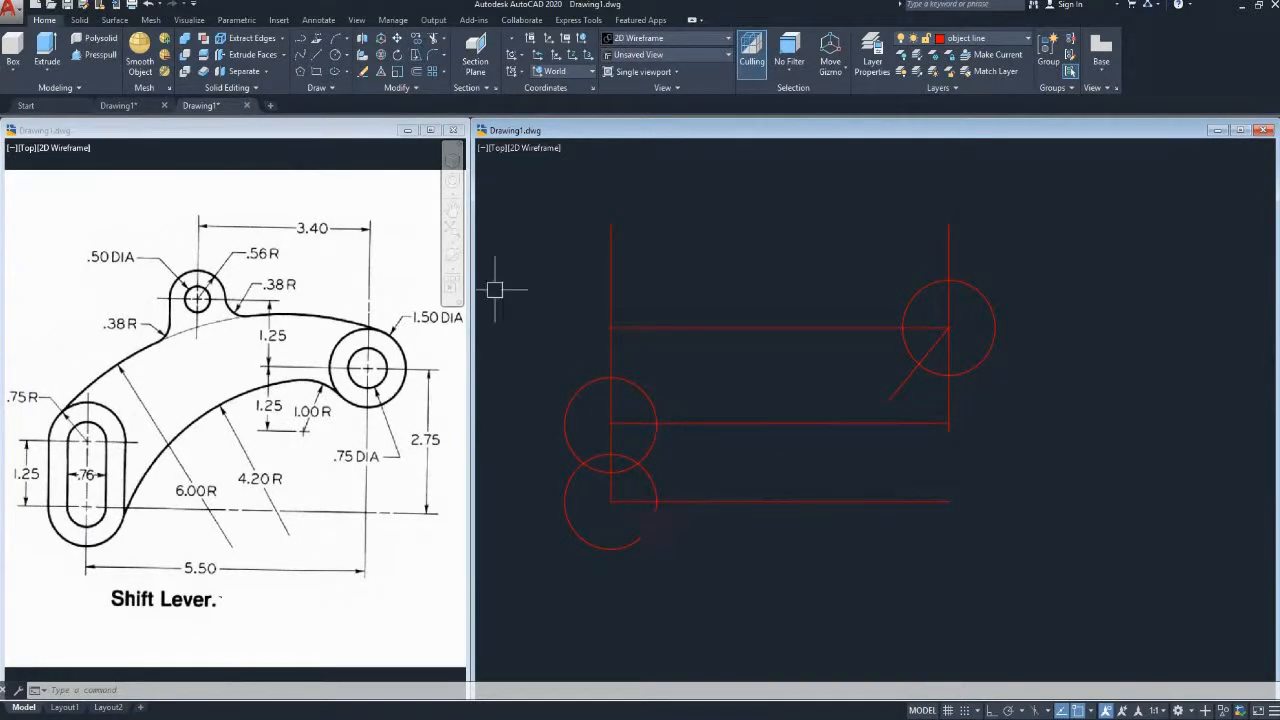
Draw a Start, End, Radius arc of radius 4.20 from the right circle's crossing with the diagonal to the lower-left circle's right quadrant
click(346, 38)
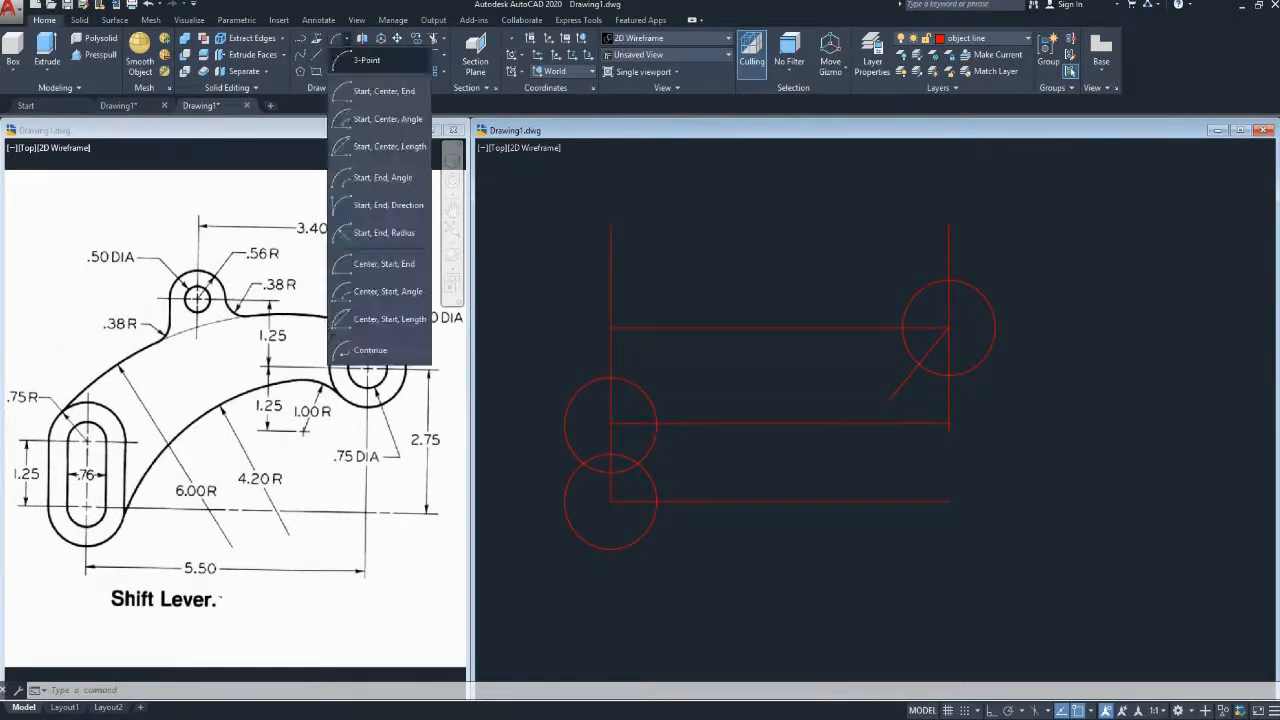
click(384, 232)
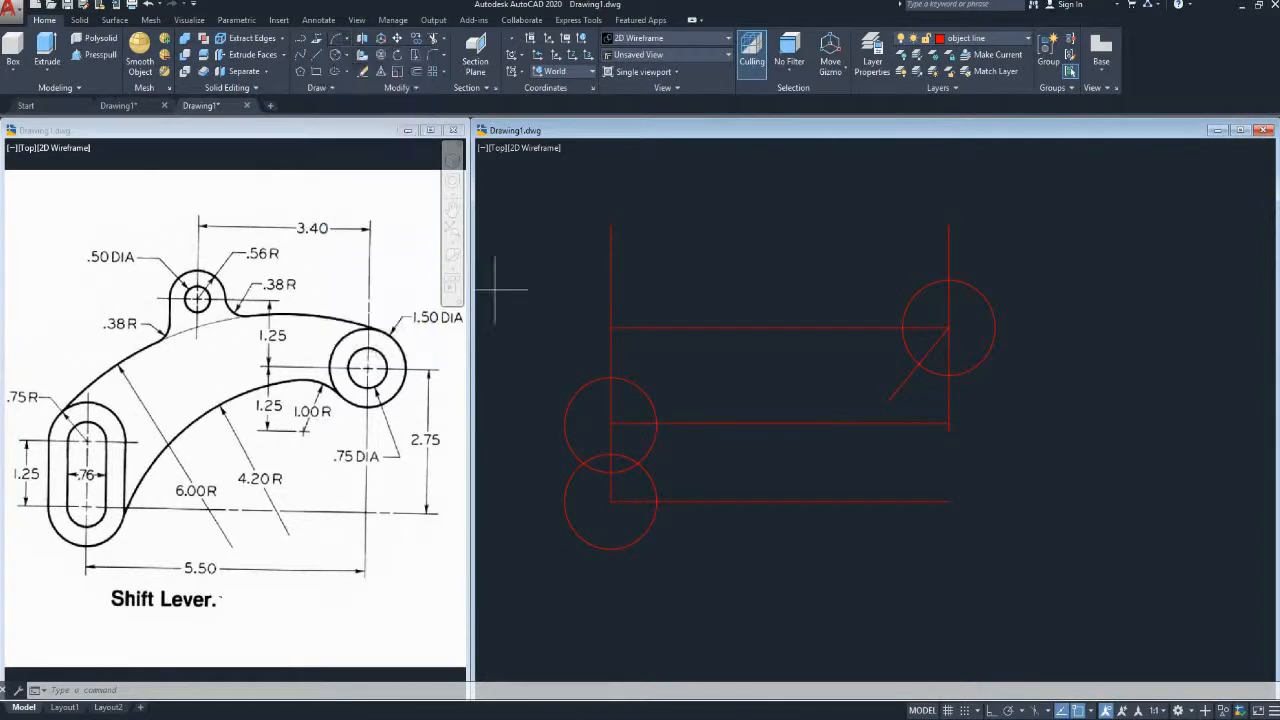
click(921, 368)
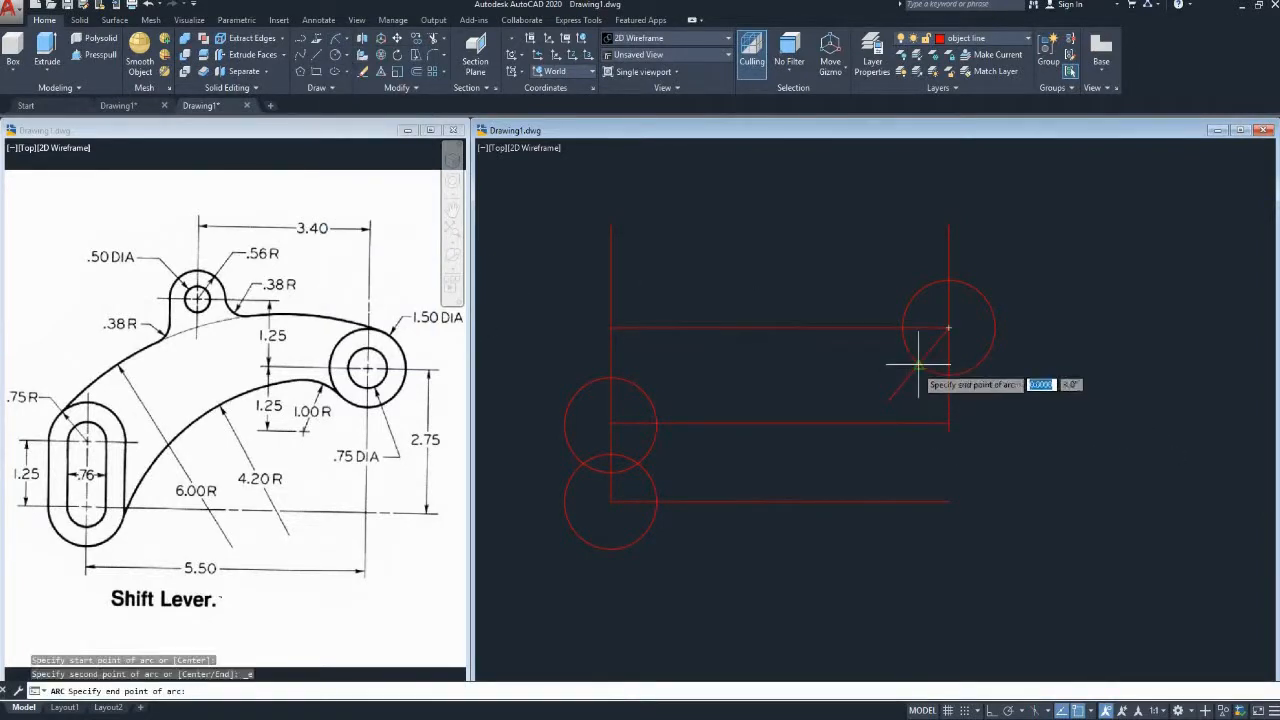
click(656, 500)
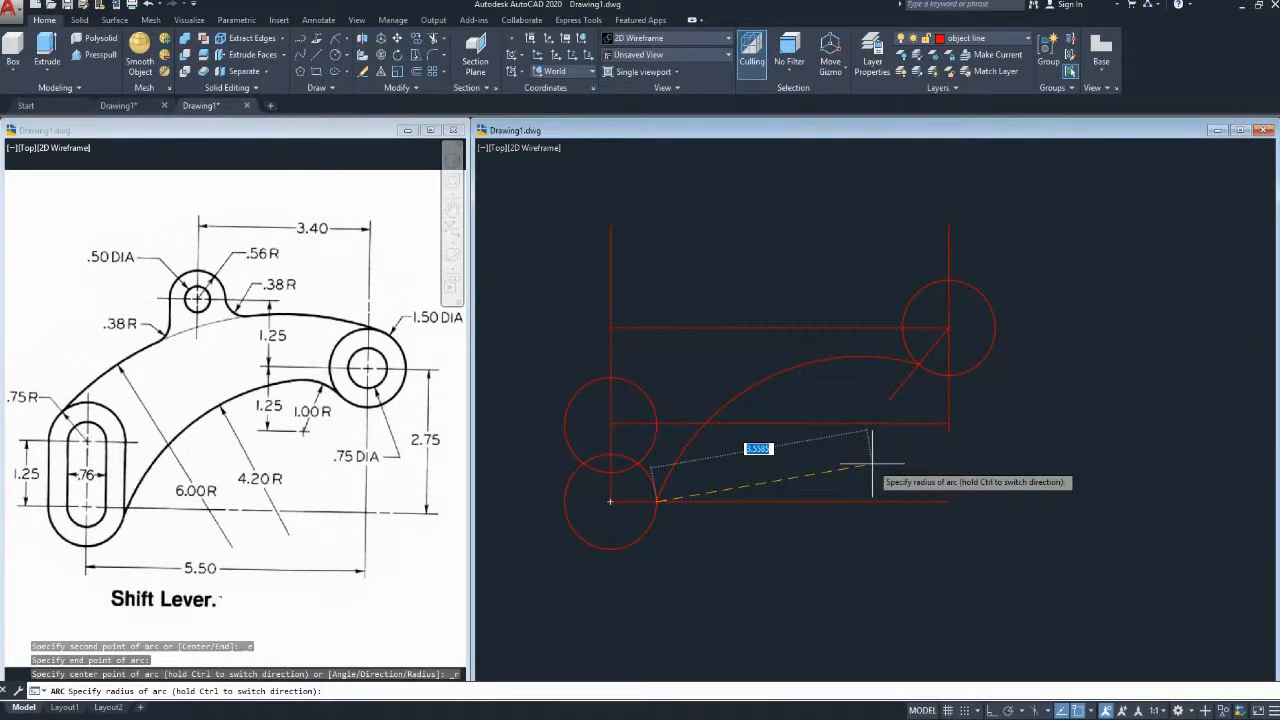
text(4.20)
key(Return)
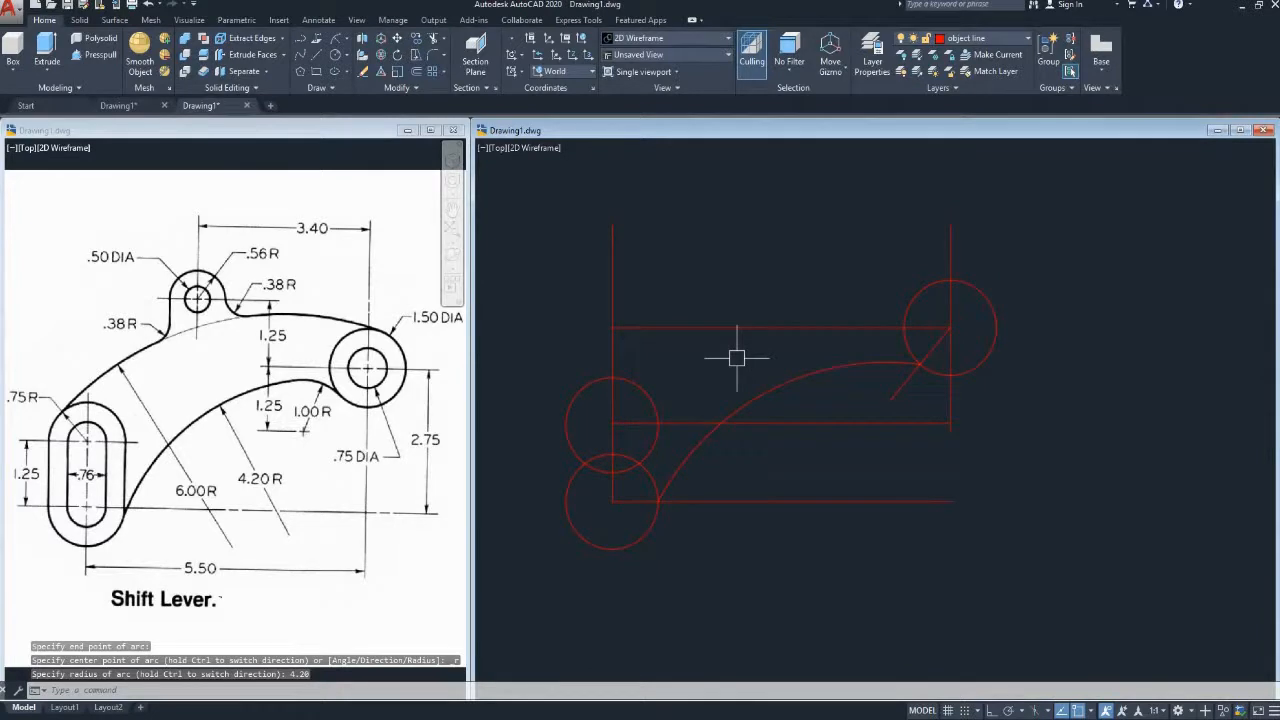
middle_drag(685, 357, 704, 361)
Draw a diagonal line from the upper-left circle's centre up and left to its circumference
text(l)
key(Return)
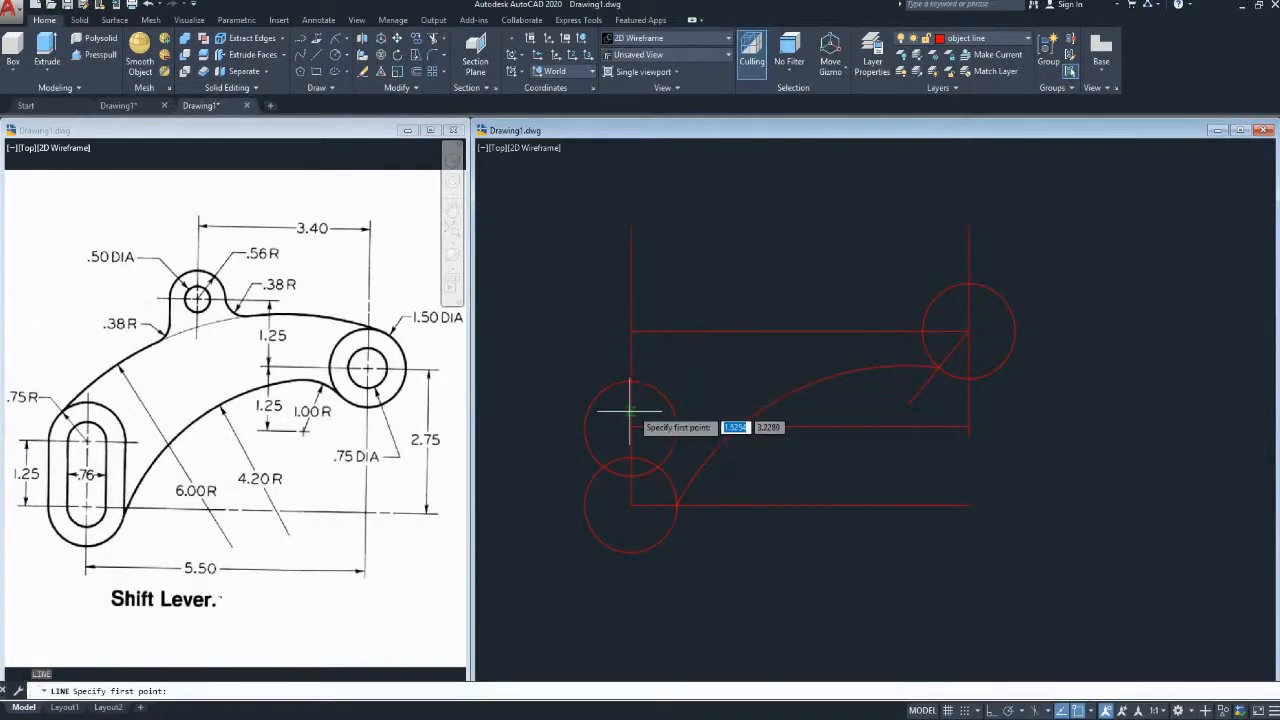
click(628, 428)
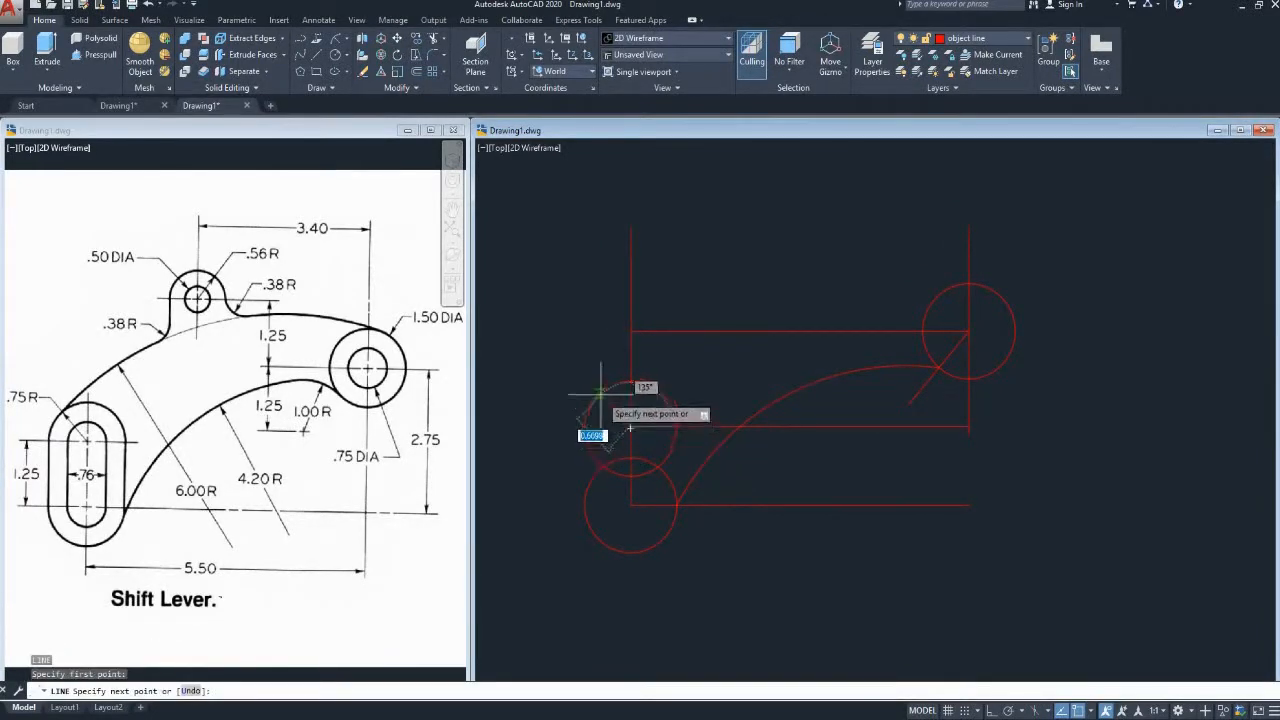
click(601, 391)
key(Escape)
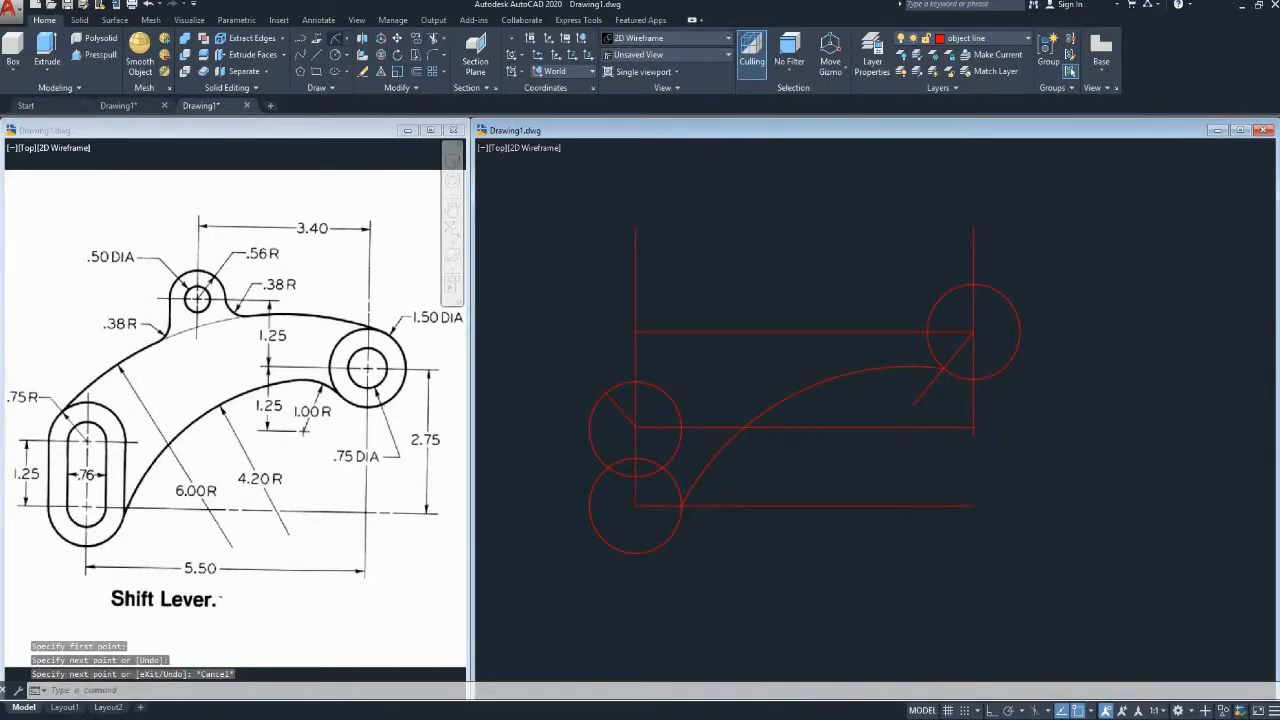
Draw a Start, End, Radius arc of radius 6 from the right circle's top quadrant to the short diagonal's end on the upper-left circle
click(335, 39)
click(973, 284)
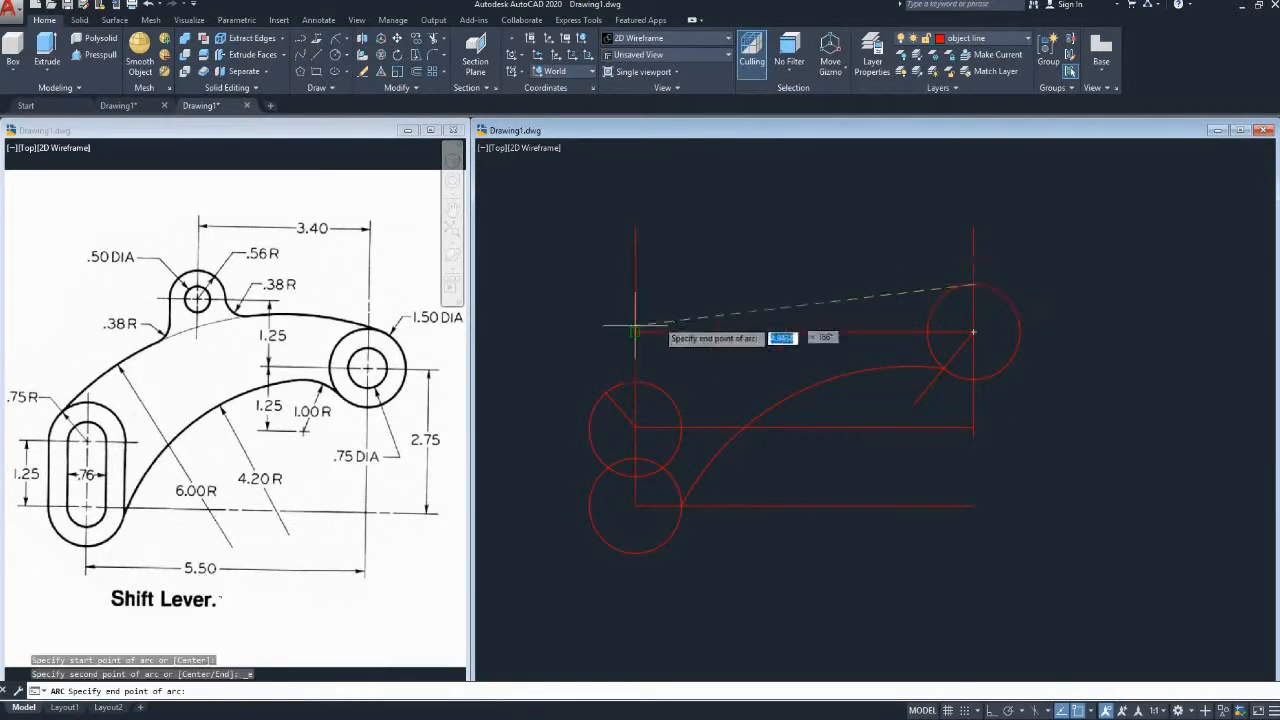
click(605, 392)
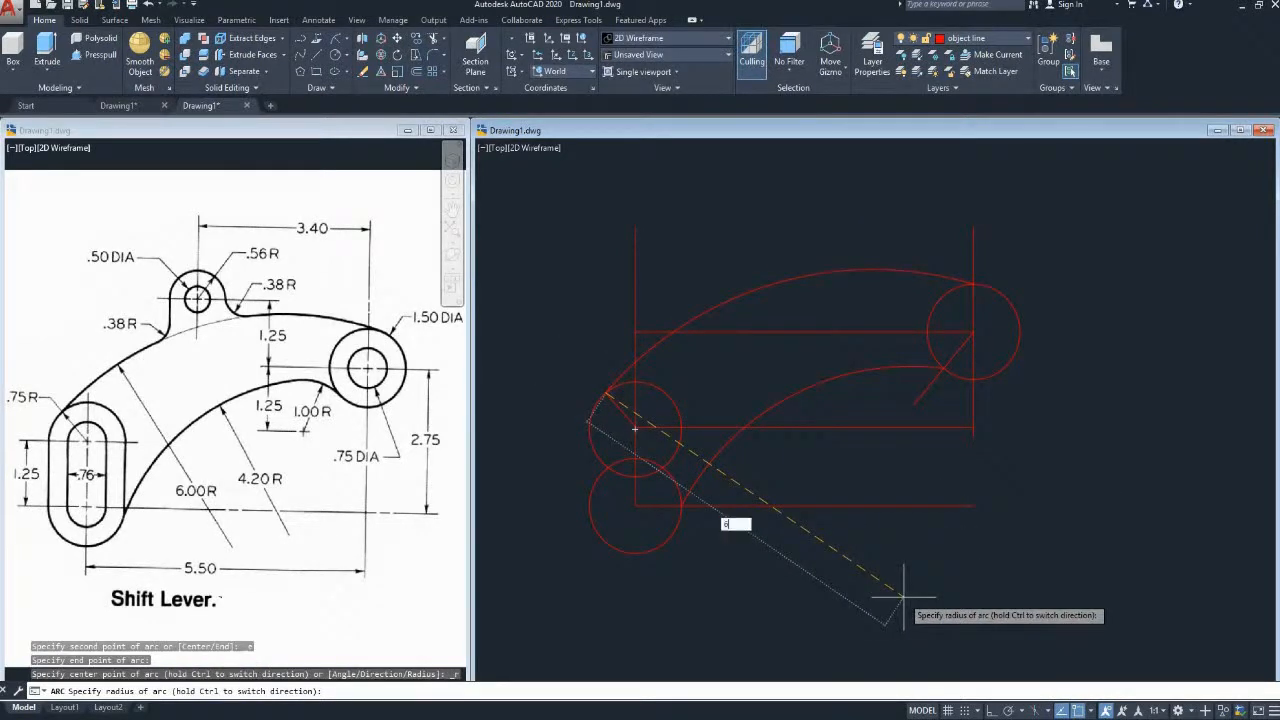
key(Return)
middle_drag(851, 487, 821, 454)
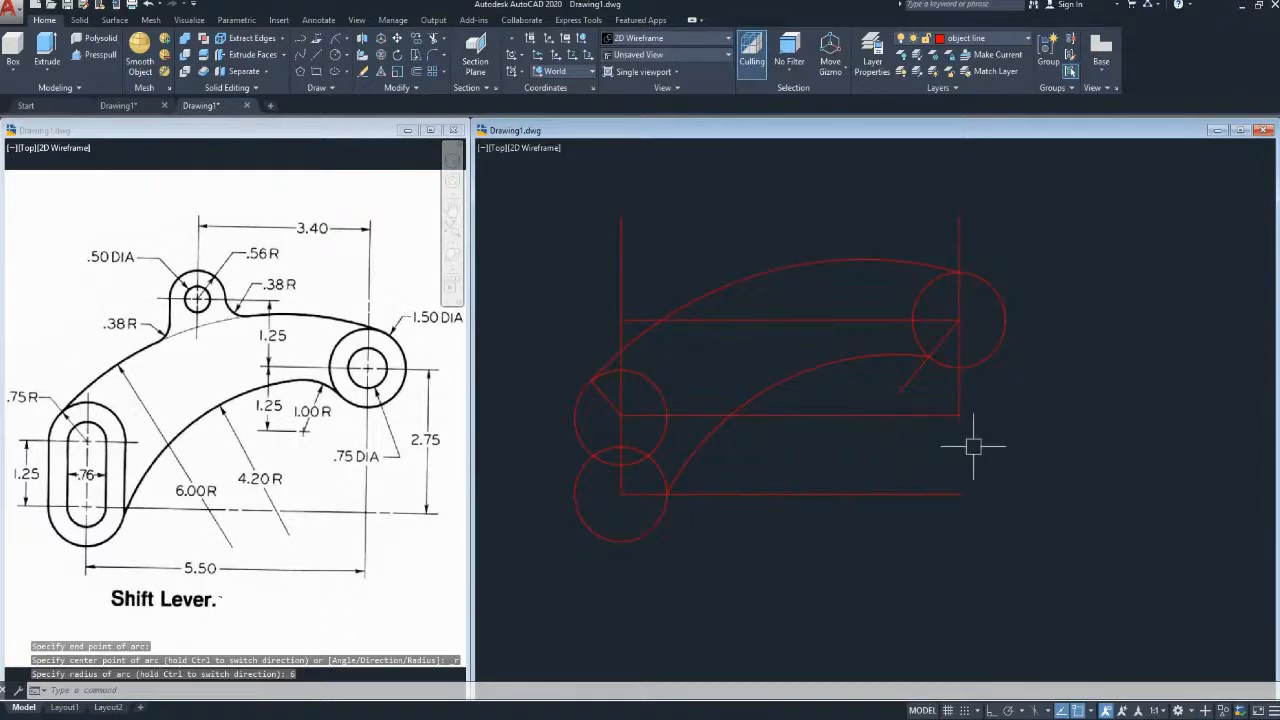
Erase the right vertical construction line and the three horizontal construction lines
click(994, 408)
click(911, 496)
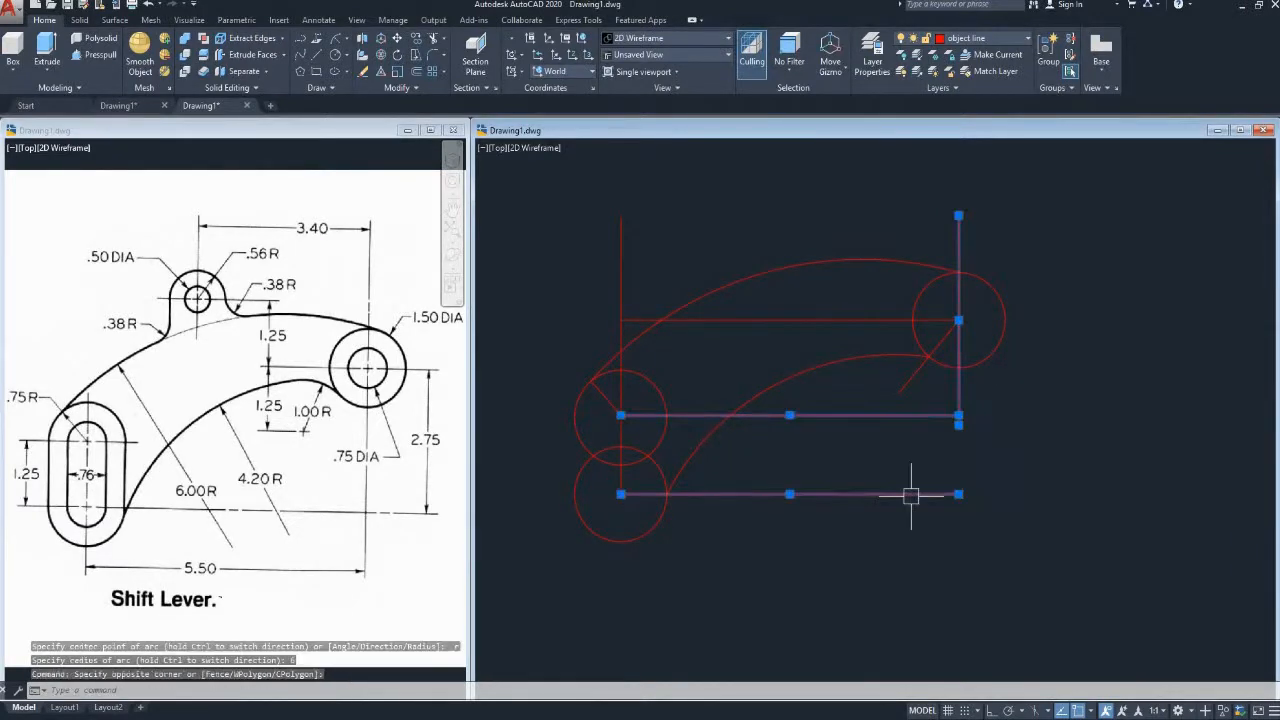
key(Delete)
click(769, 308)
click(742, 337)
key(Delete)
Erase the left vertical construction lines and the short diagonals at the upper-left and right circles
click(610, 264)
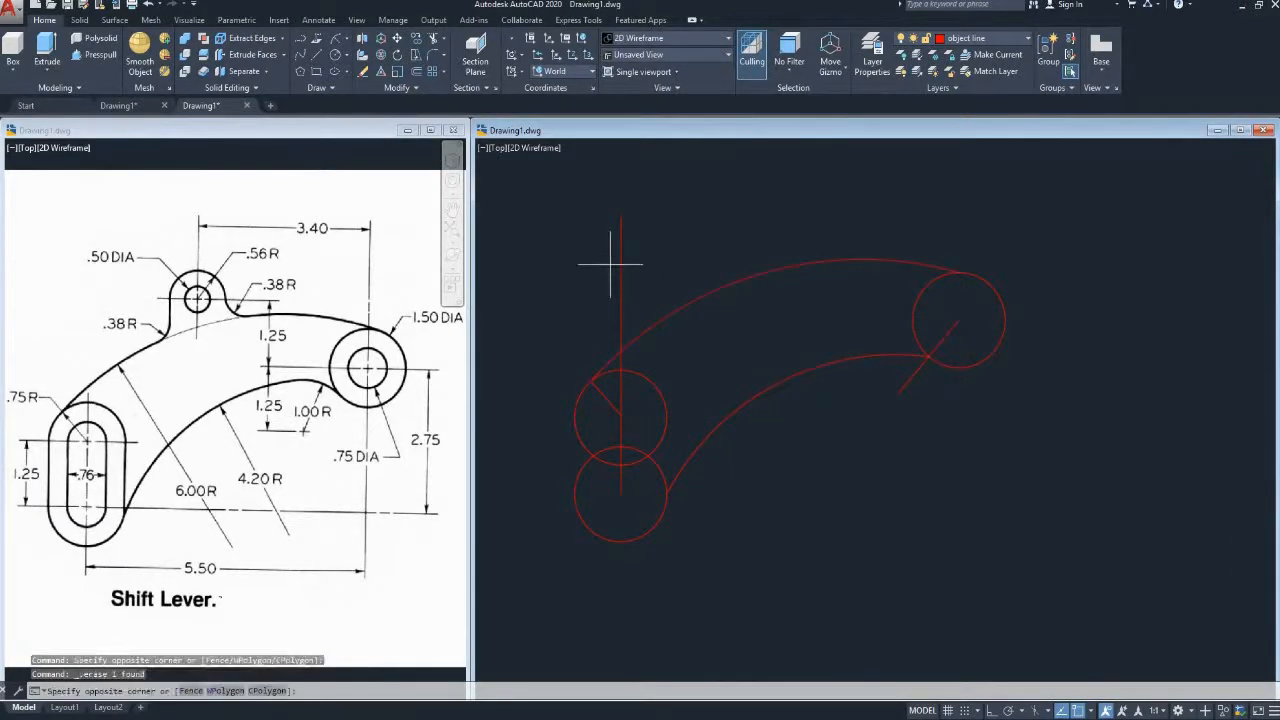
click(626, 274)
key(Delete)
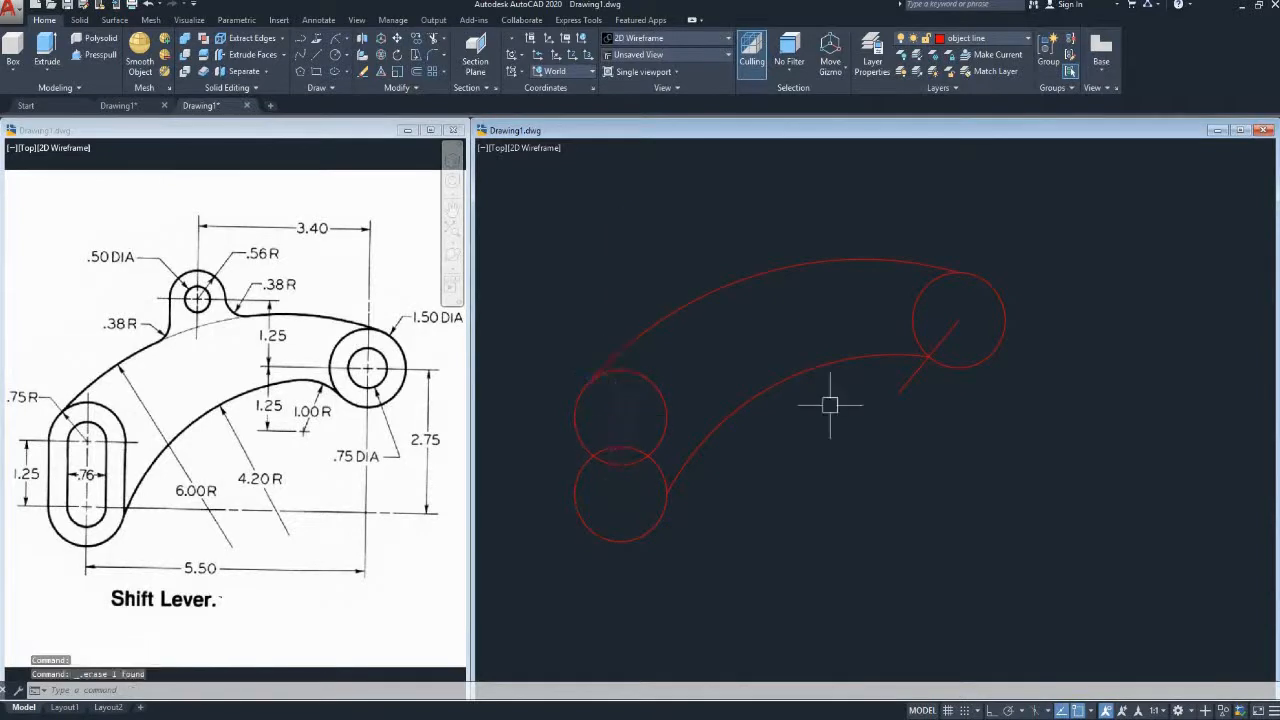
key(Delete)
middle_drag(827, 455, 829, 454)
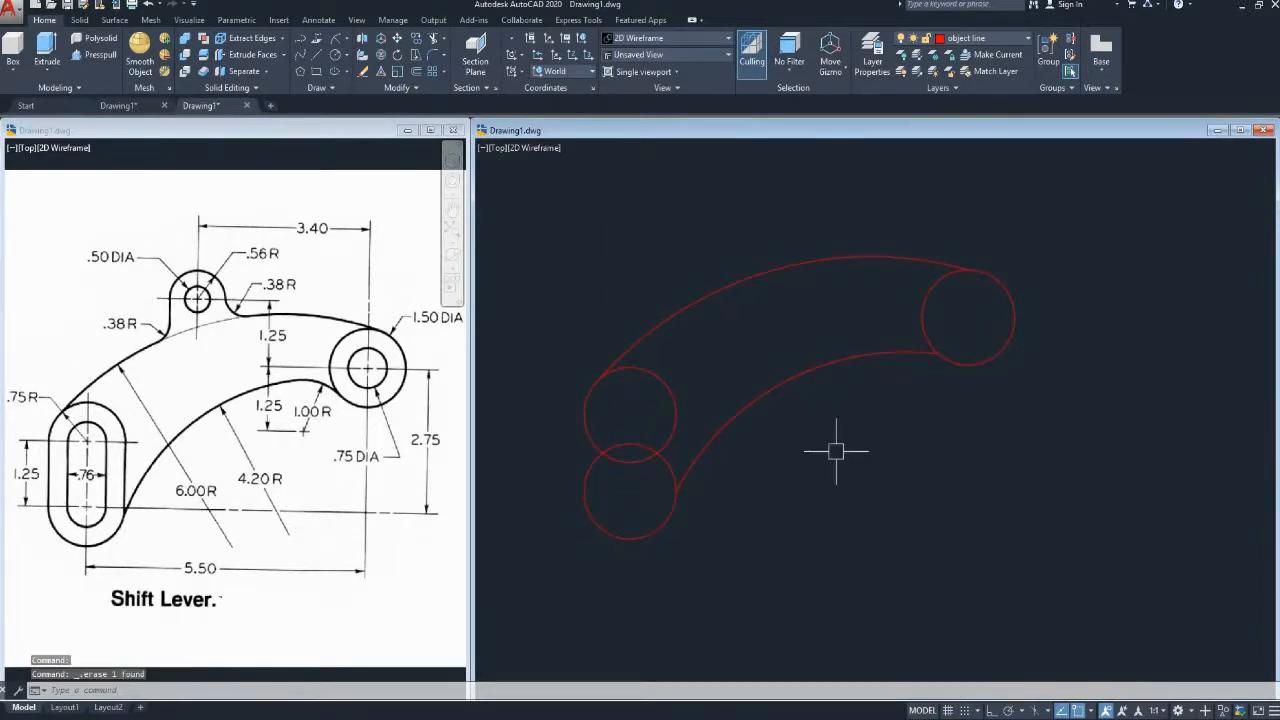
Draw two vertical lines joining the right quadrants and the left quadrants of the two left circles
text(l)
key(Return)
click(676, 413)
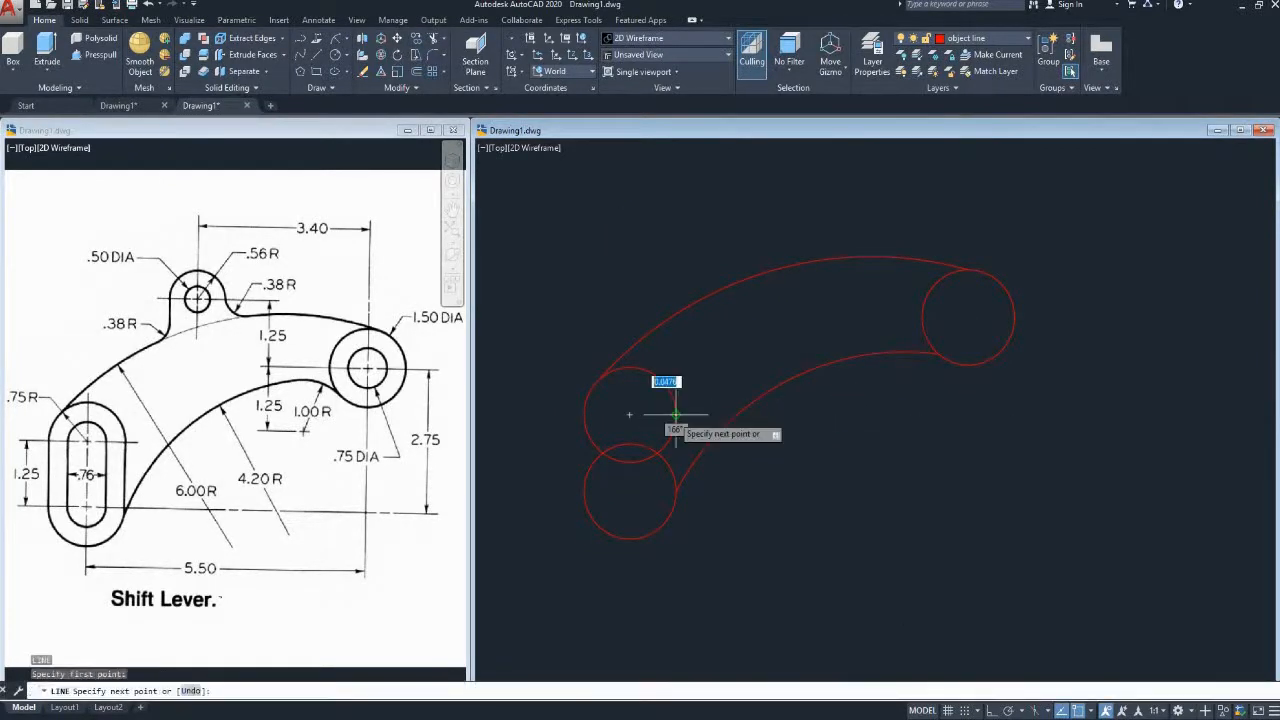
key(Escape)
key(Return)
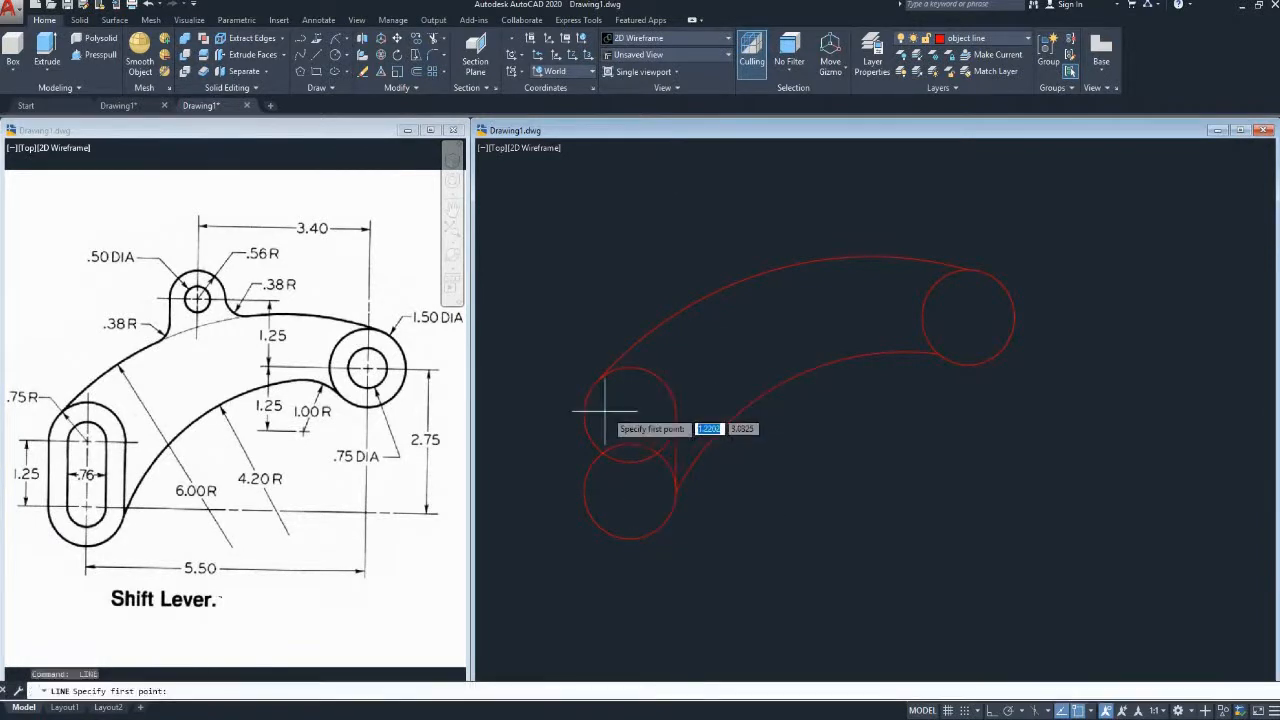
click(584, 413)
click(584, 491)
key(Return)
middle_drag(601, 398, 662, 404)
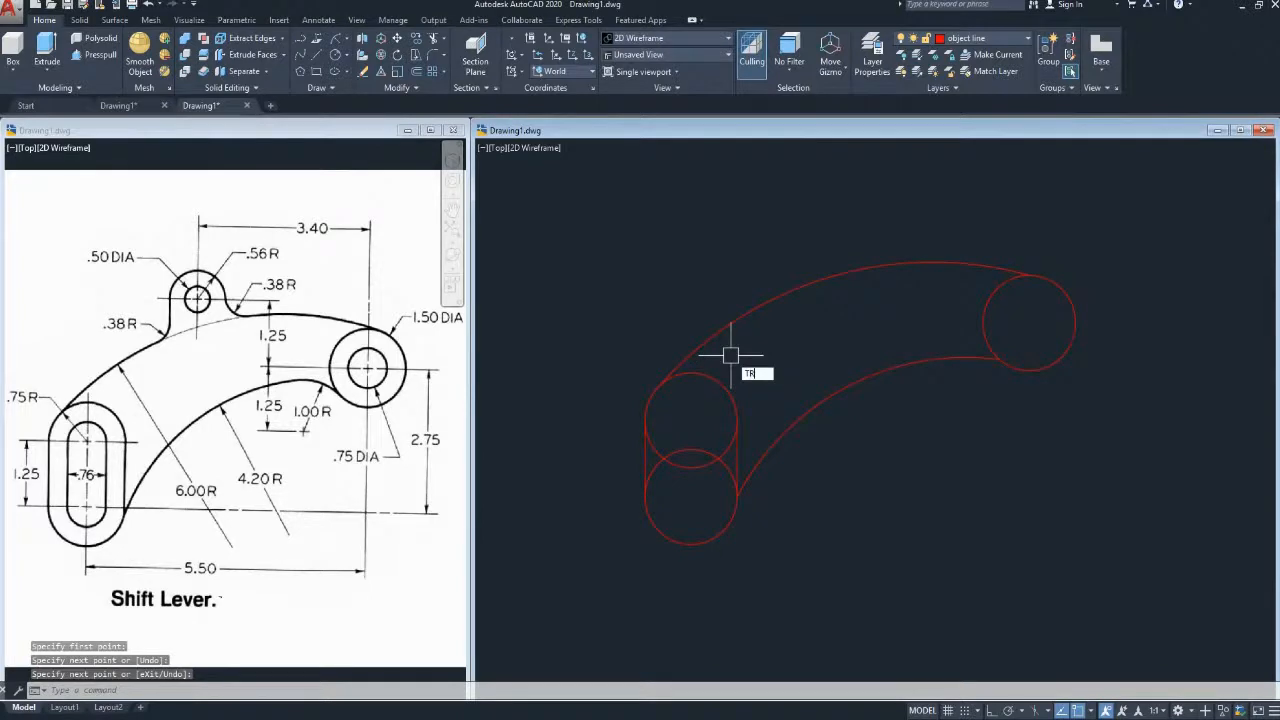
Trim the overlapping inner portions of the two left circles to leave a single slot outline
text(TR)
key(Return)
click(709, 425)
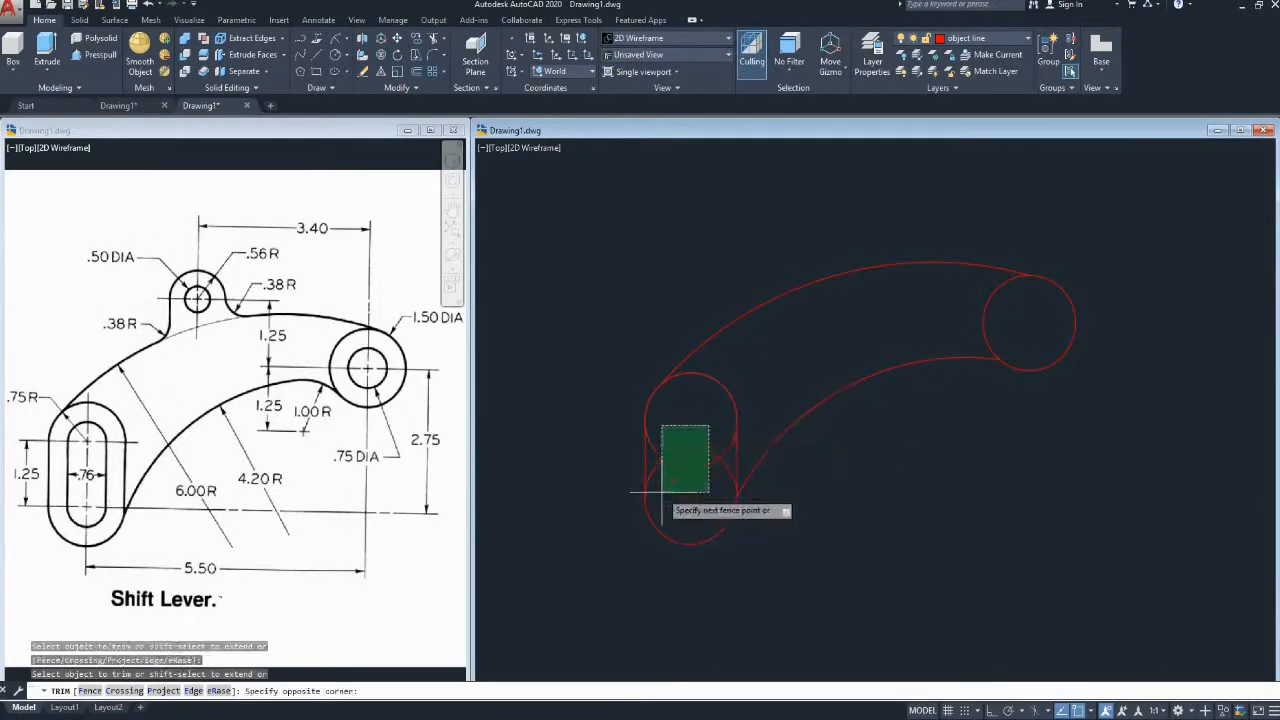
click(661, 492)
middle_drag(678, 428, 690, 430)
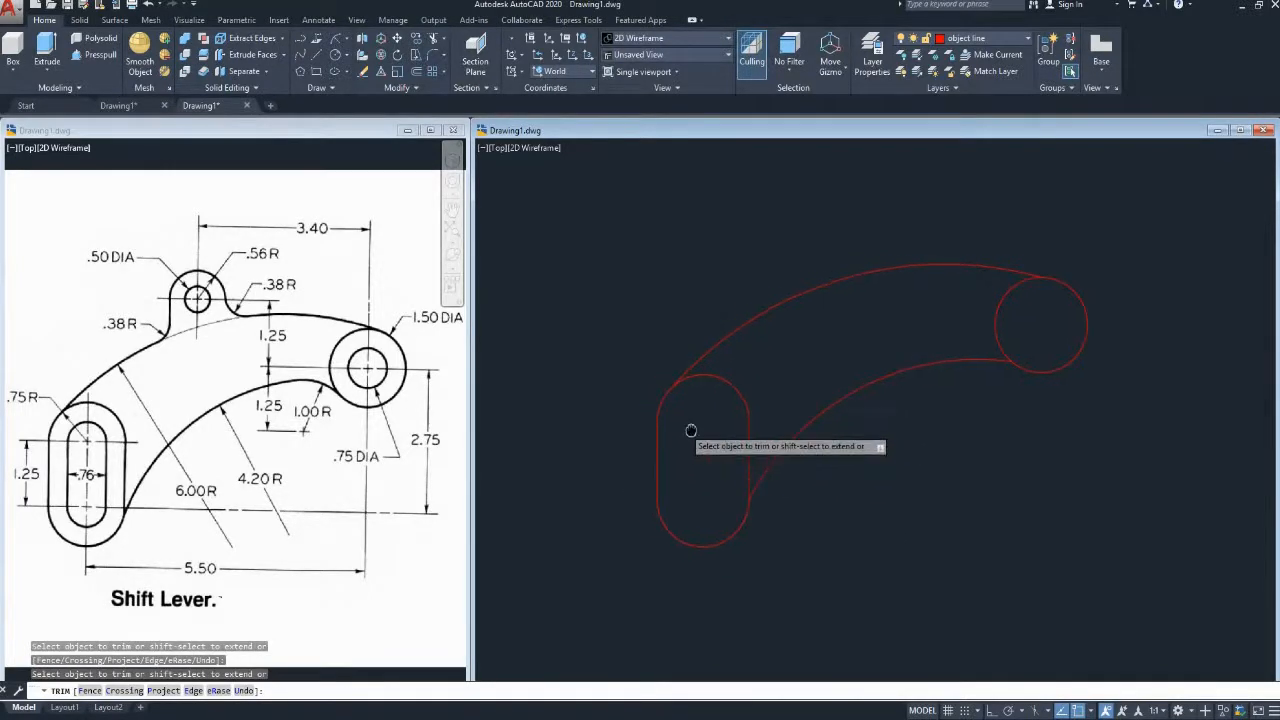
key(Escape)
Fillet the lower arc and the right circle with a radius of 1
middle_drag(986, 434, 963, 431)
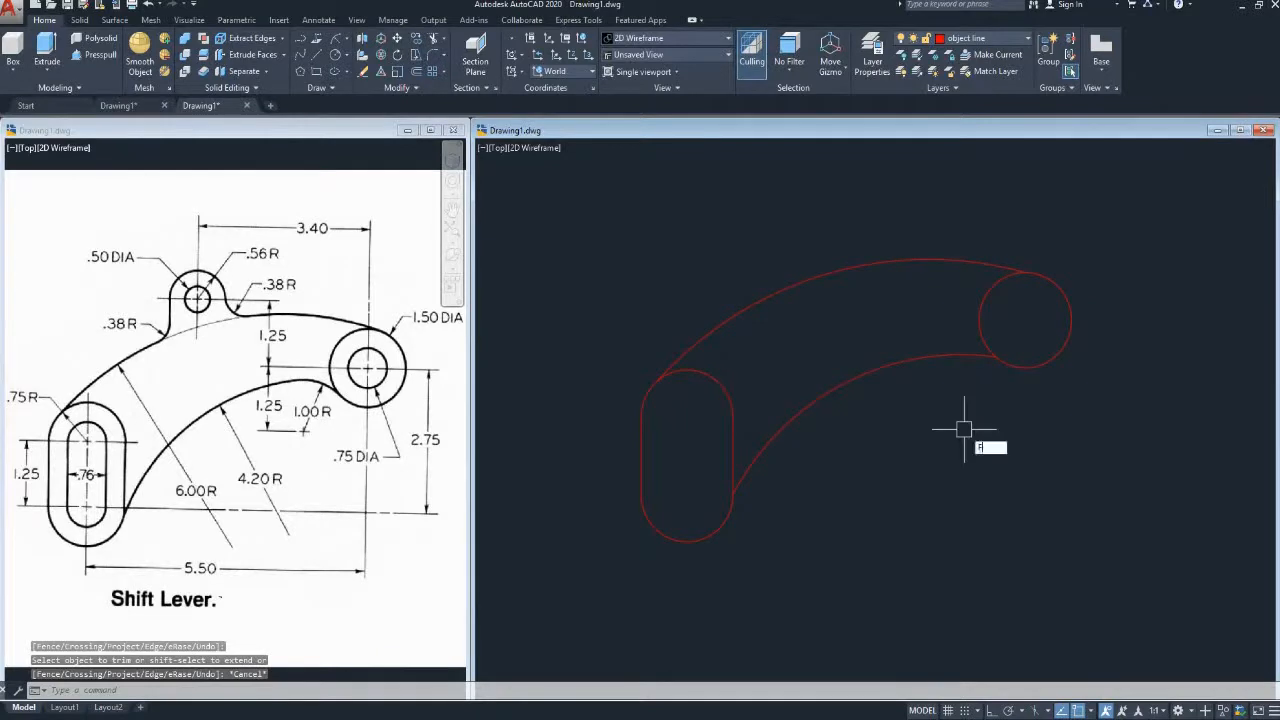
key(Return)
text(r)
key(Return)
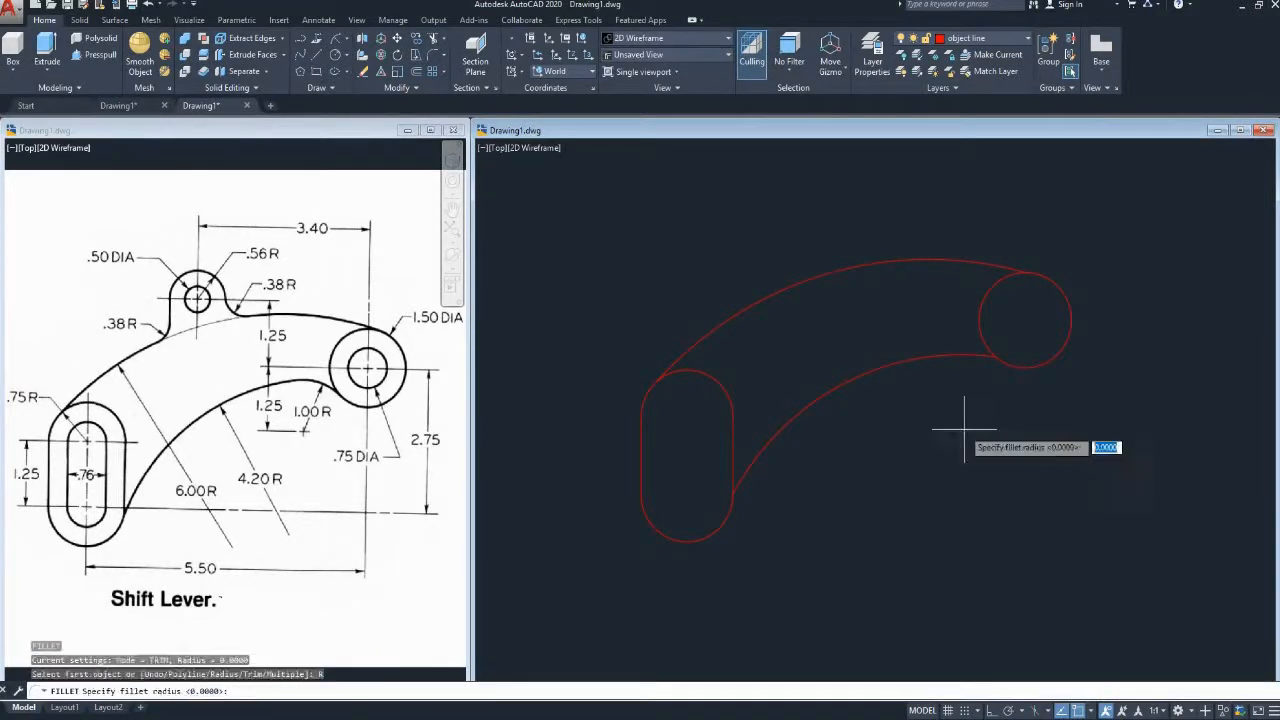
text(1)
key(Return)
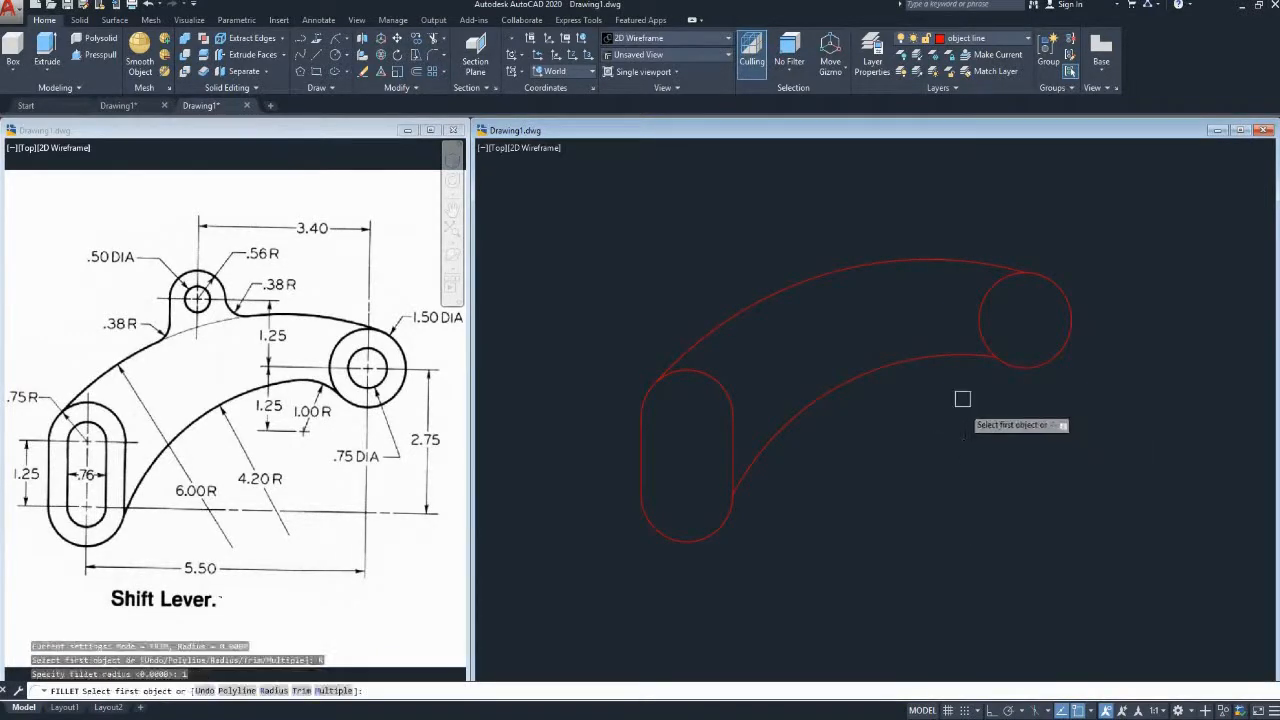
click(978, 357)
click(1012, 370)
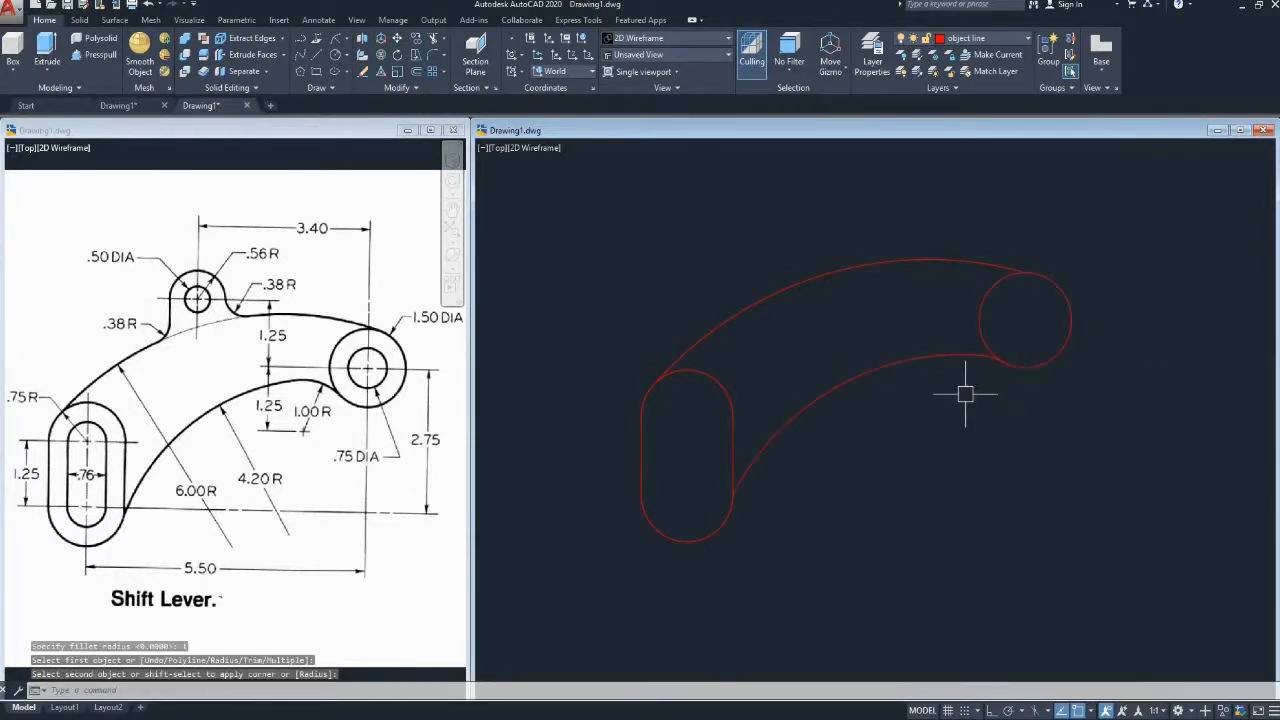
mouse_move(800, 327)
middle_down()
mouse_move(824, 332)
mouse_move(814, 360)
middle_up()
key(Escape)
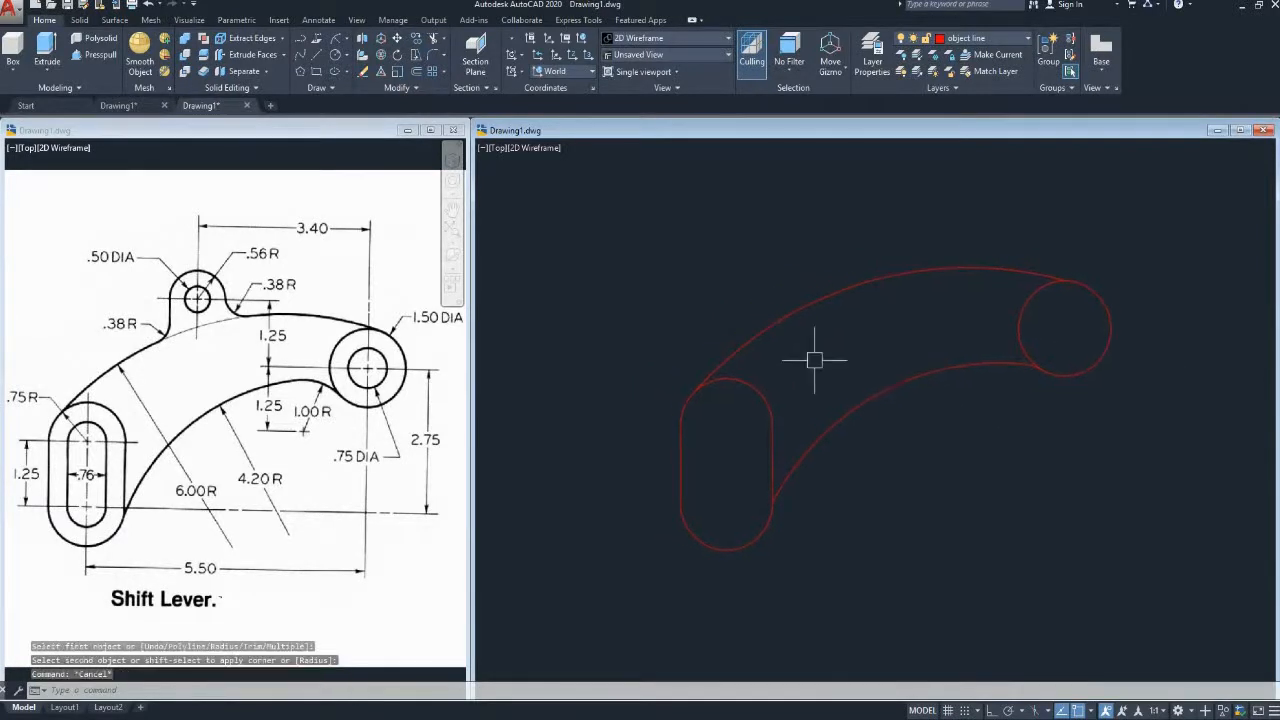
text(l)
key(Return)
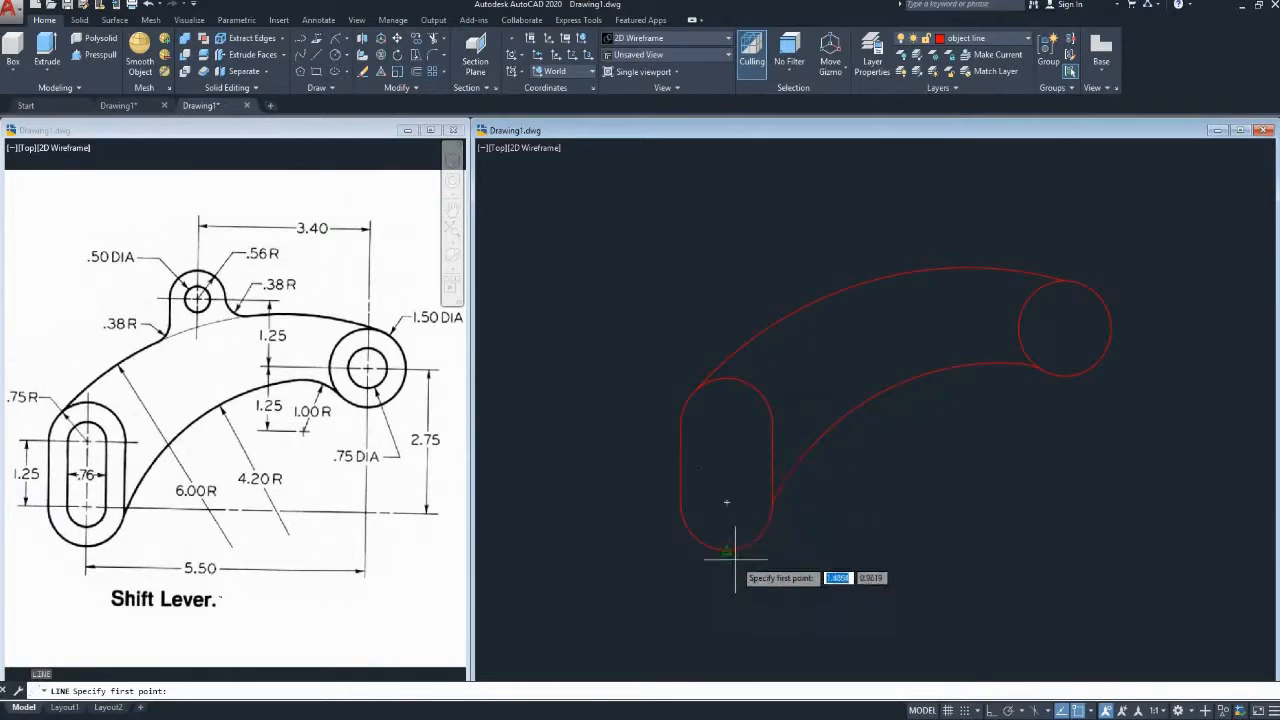
click(727, 502)
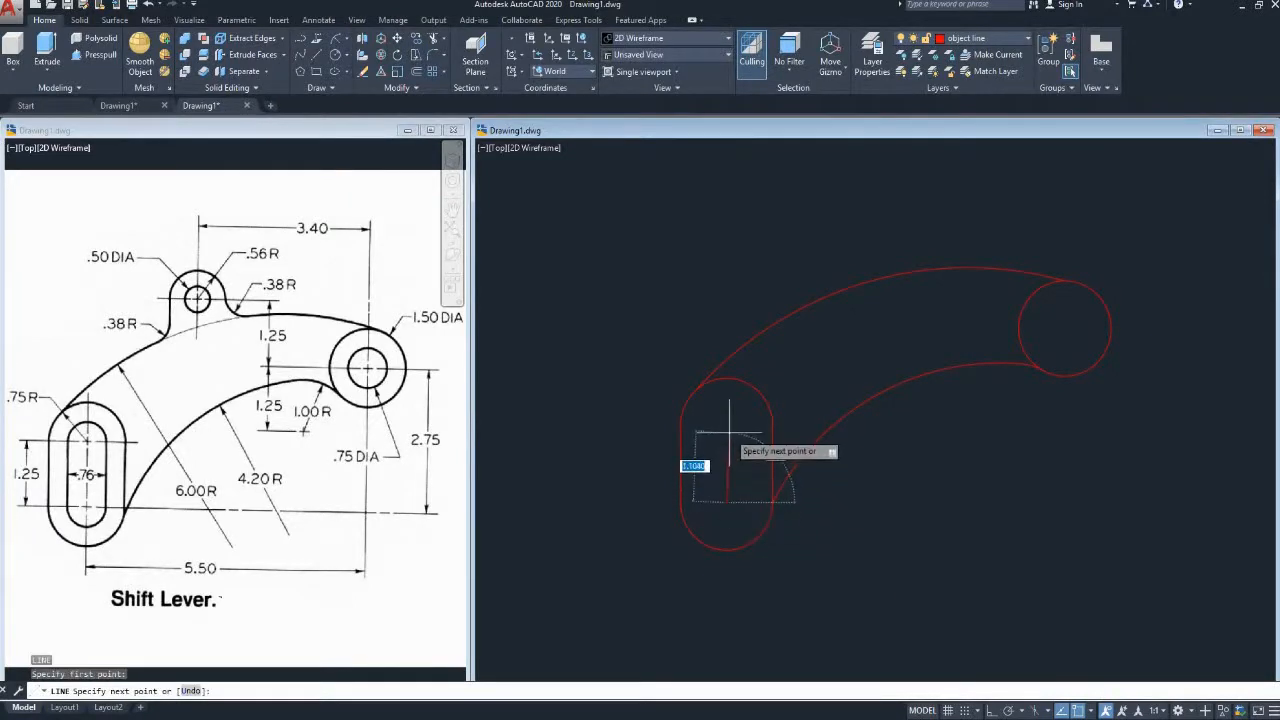
key(Escape)
Draw a circle of diameter .76 at the centre of the slot outline's upper arc
key(Return)
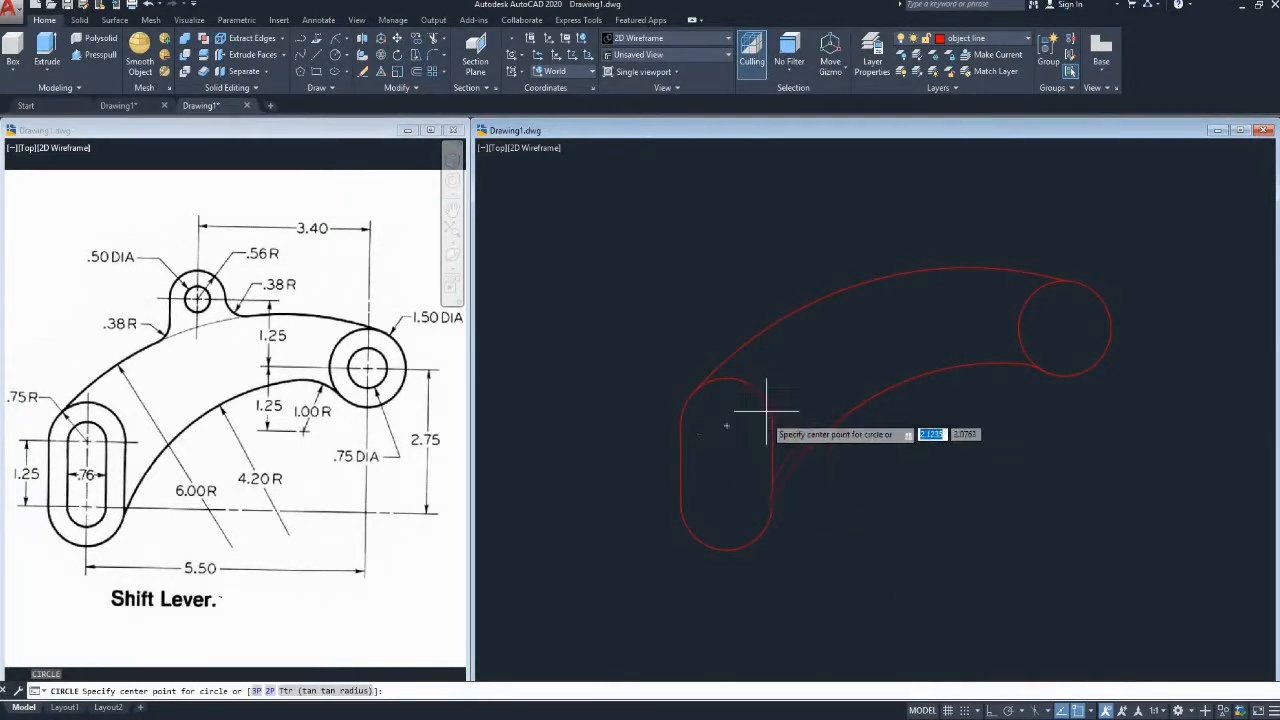
click(727, 424)
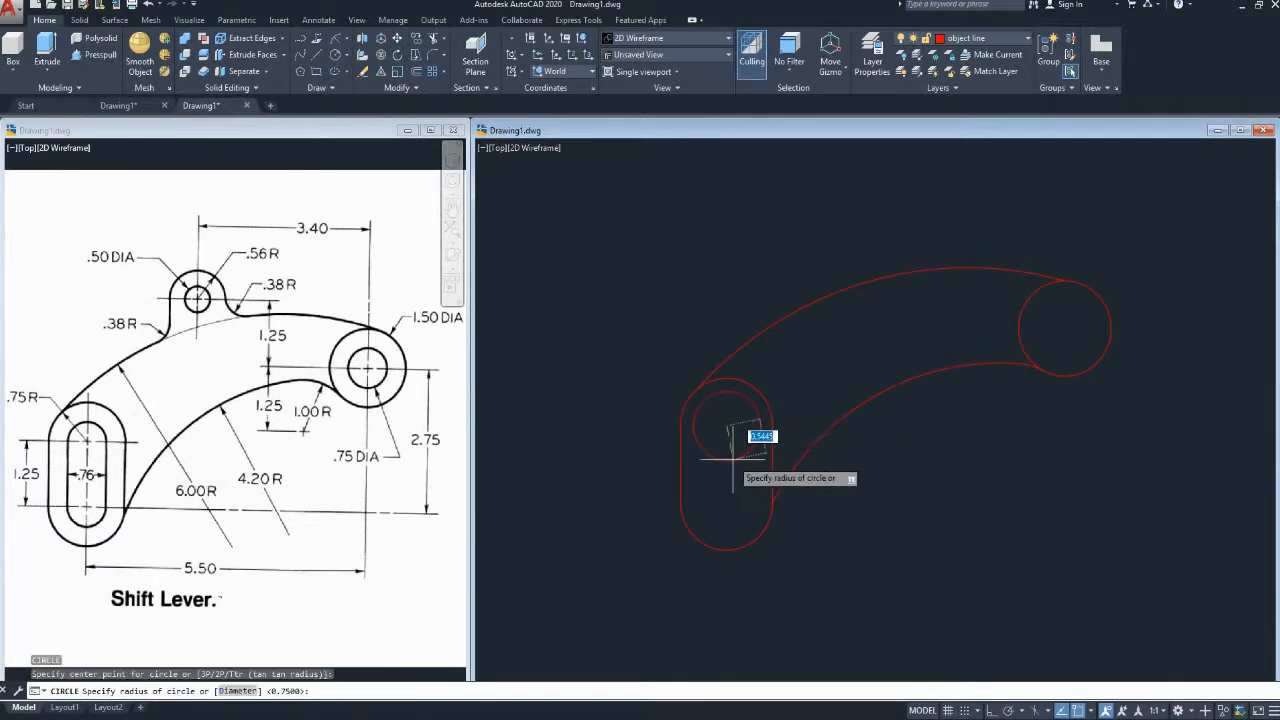
text(d)
key(Return)
text(.7)
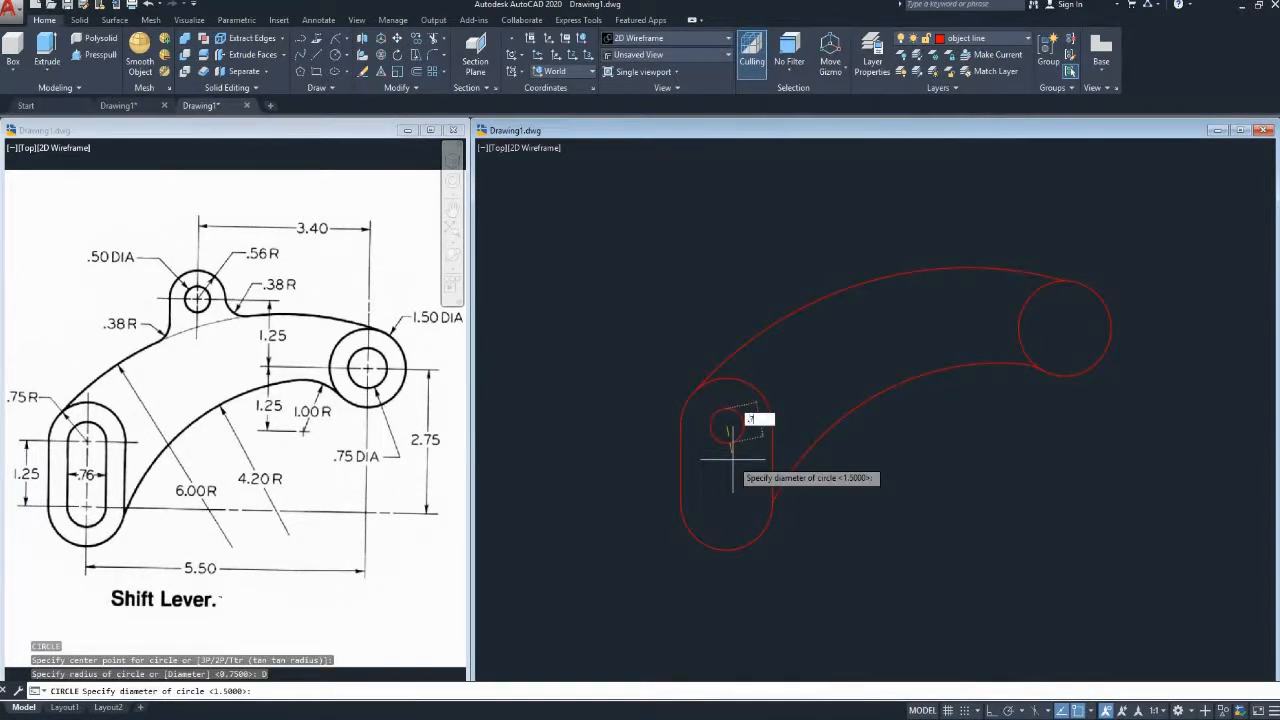
text(6)
key(Return)
Draw a circle of diameter .76 at the centre of the slot outline's lower arc
key(Return)
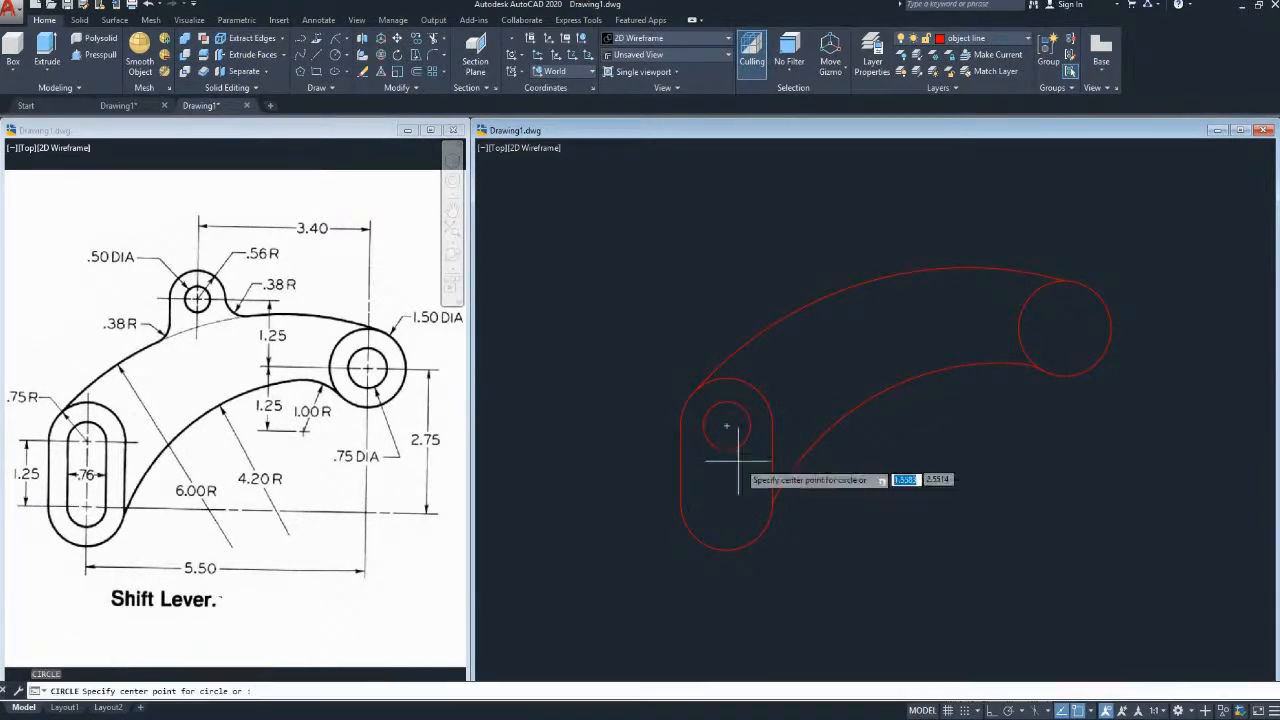
click(727, 507)
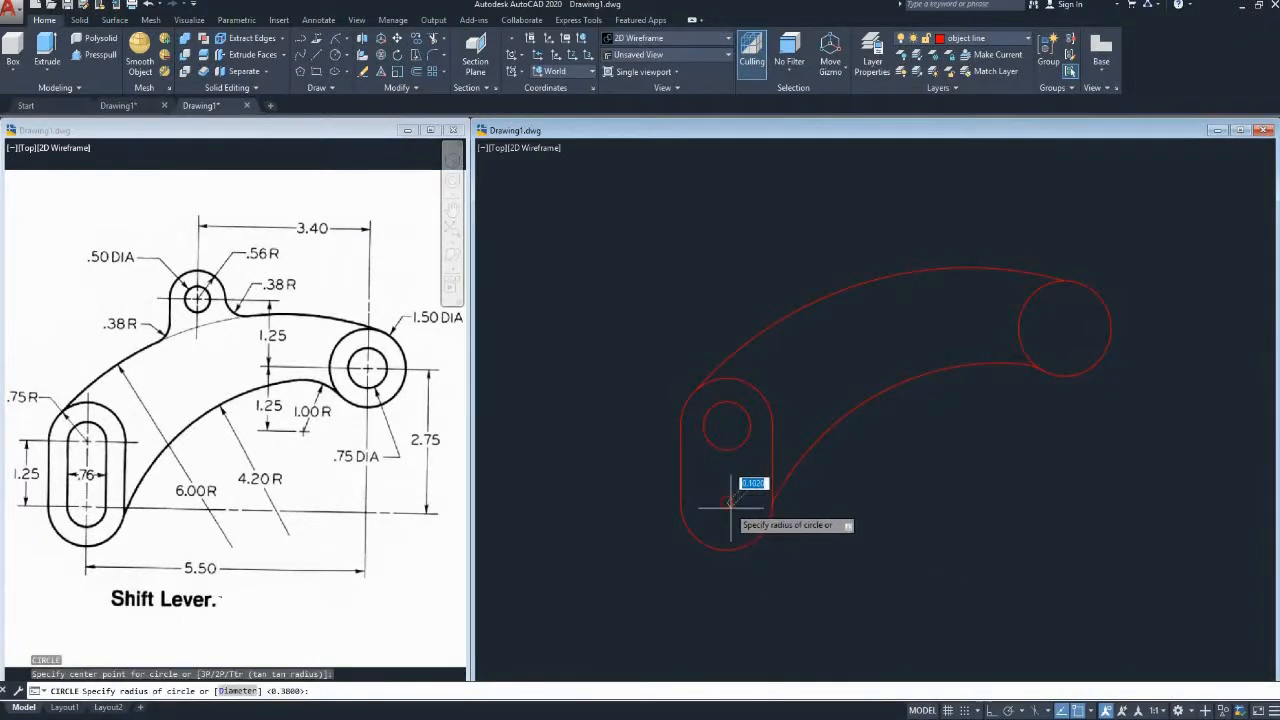
text(d)
key(Return)
text(.76)
key(Return)
Draw vertical lines joining the right quadrants and the left quadrants of the two .76 circles
text(l)
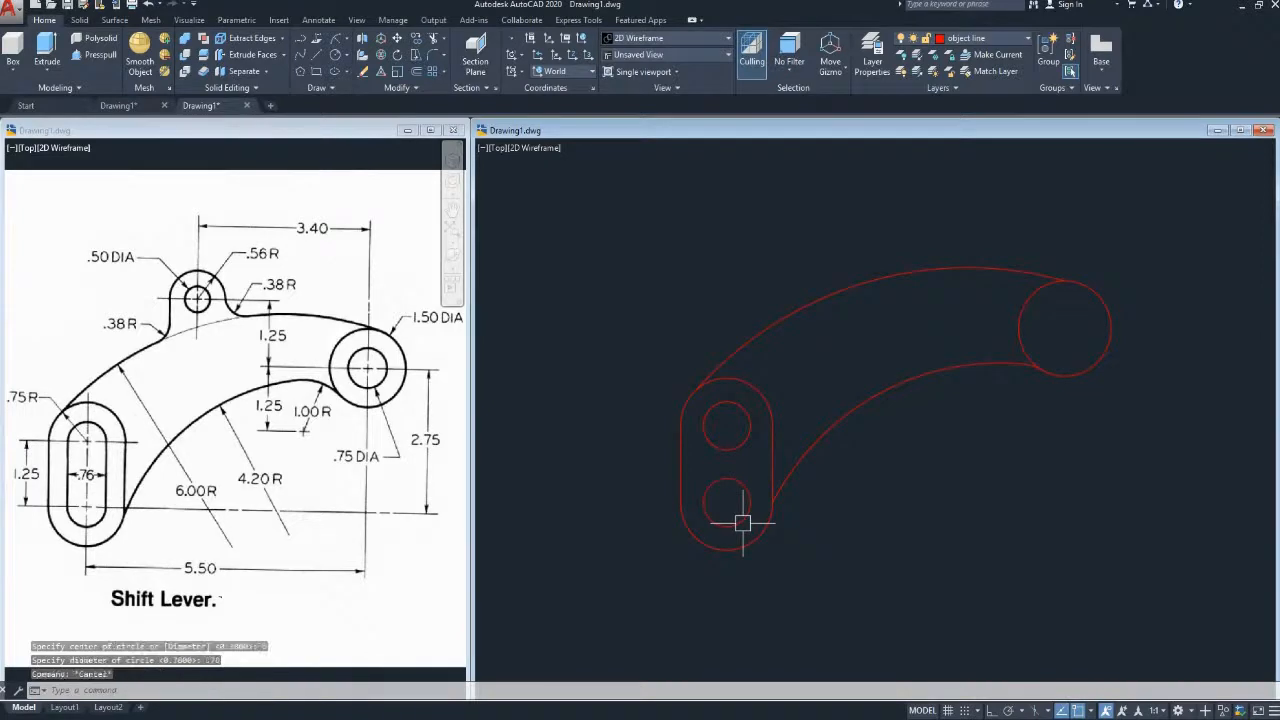
key(Return)
click(750, 426)
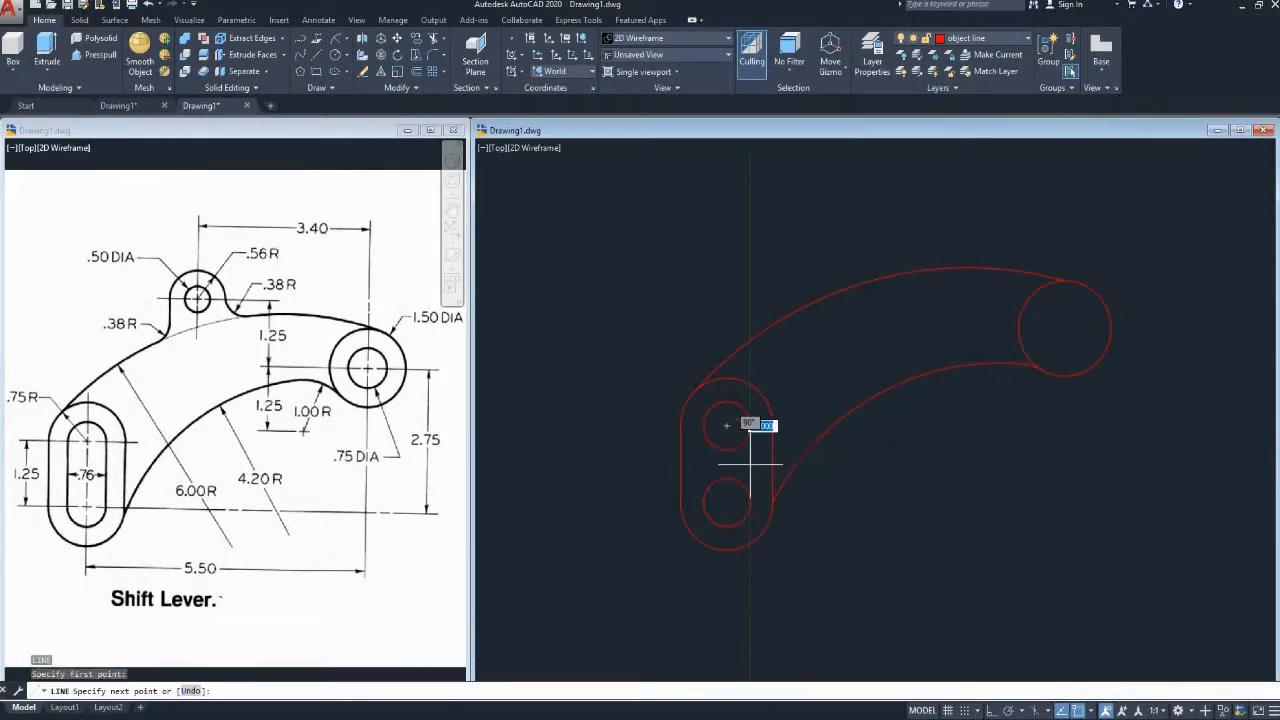
click(750, 504)
key(Return)
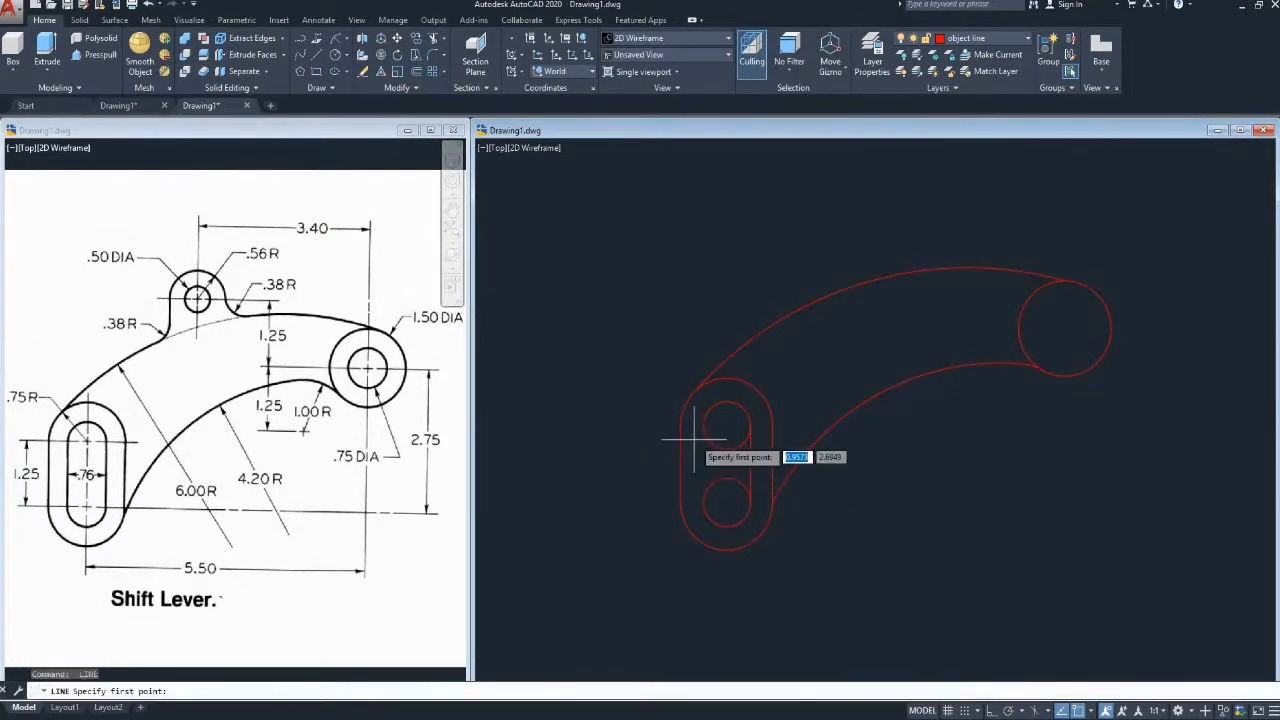
click(703, 426)
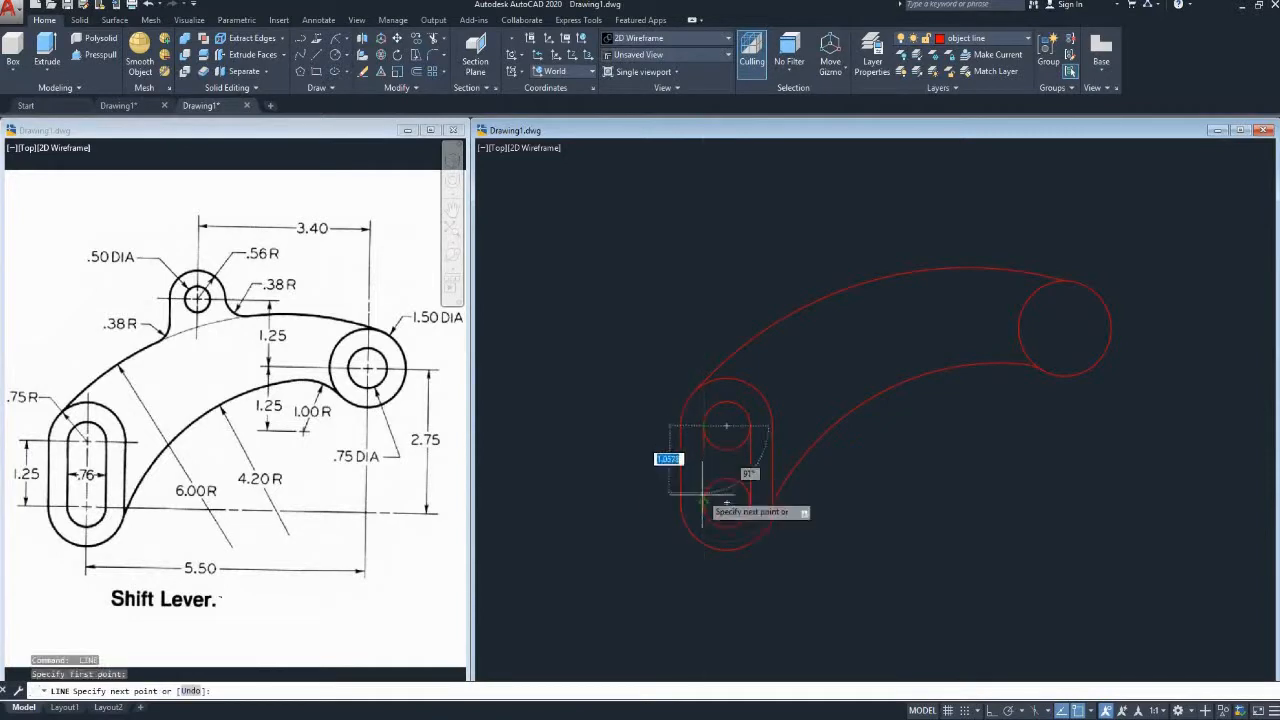
click(704, 503)
key(Return)
middle_drag(696, 418, 711, 422)
key(Escape)
Trim the inner halves of the two .76 circles to form the inner slot
text(tr)
key(Return)
key(Return)
click(733, 451)
click(741, 486)
key(Escape)
middle_drag(737, 423, 689, 393)
middle_drag(809, 375, 824, 394)
key(Escape)
key(Escape)
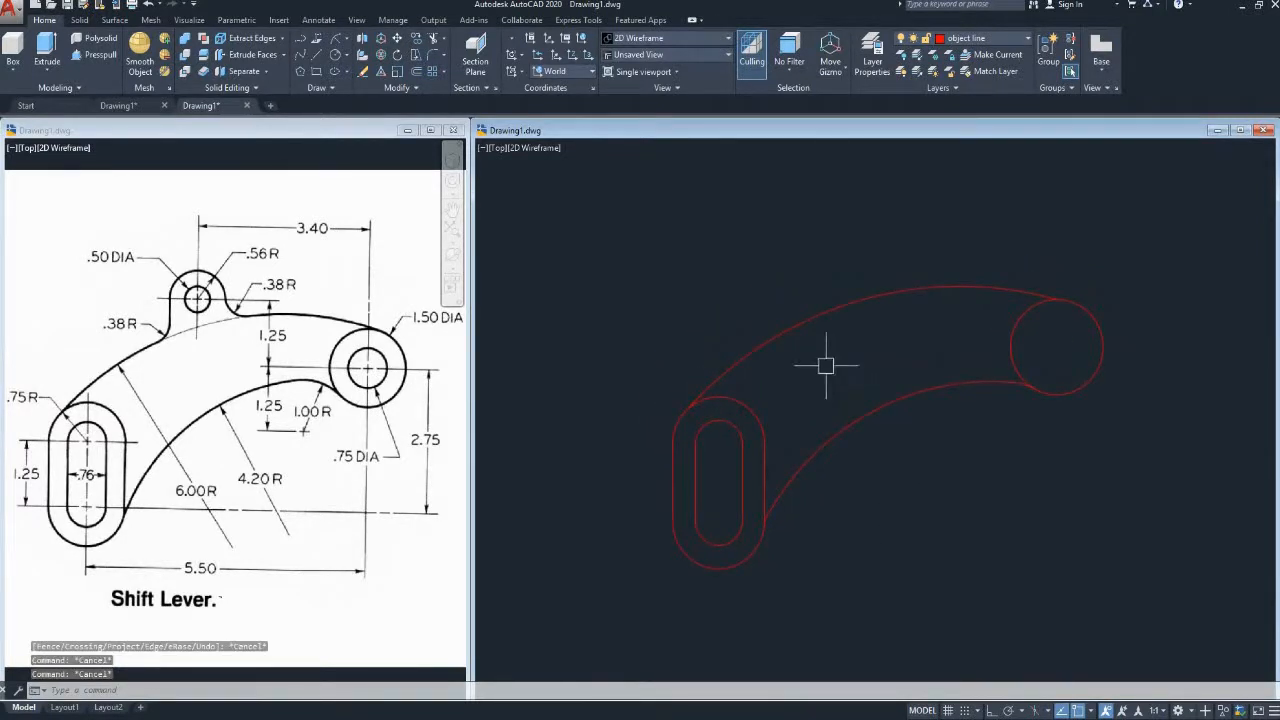
With Ortho on, draw a horizontal construction line from the right circle's centre leftward past the slot
key(Return)
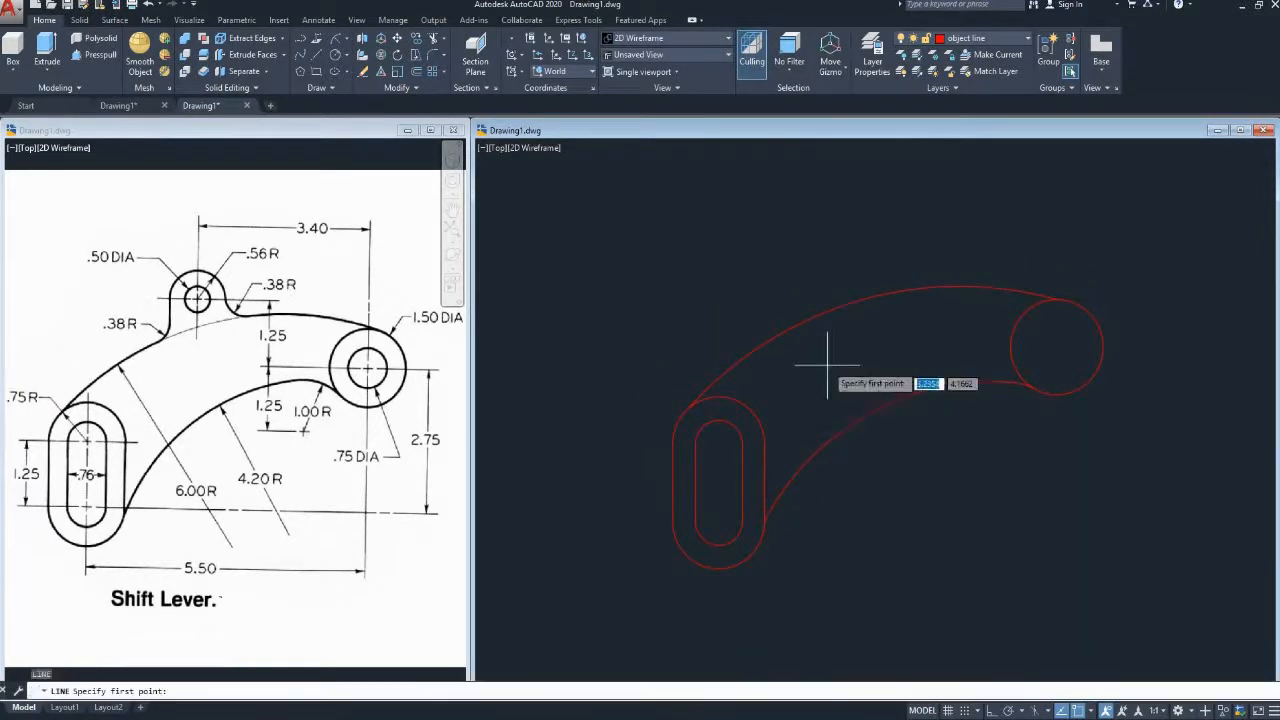
click(1056, 347)
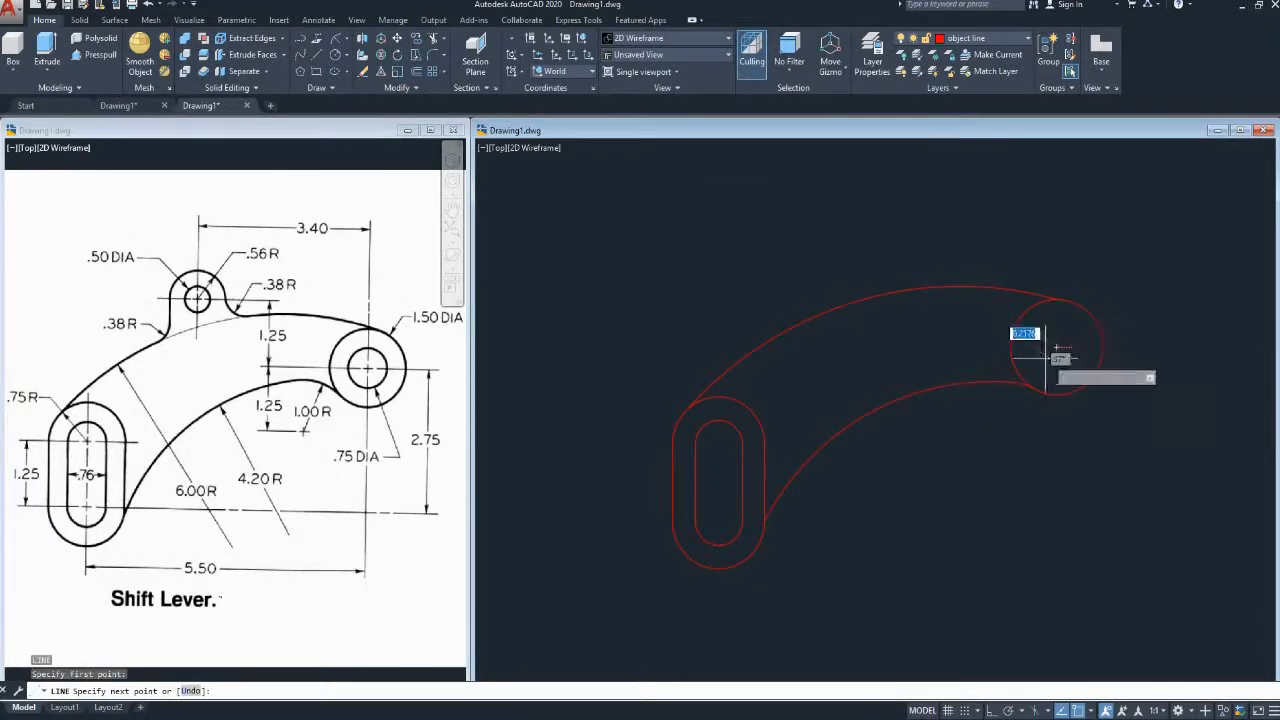
key(F8)
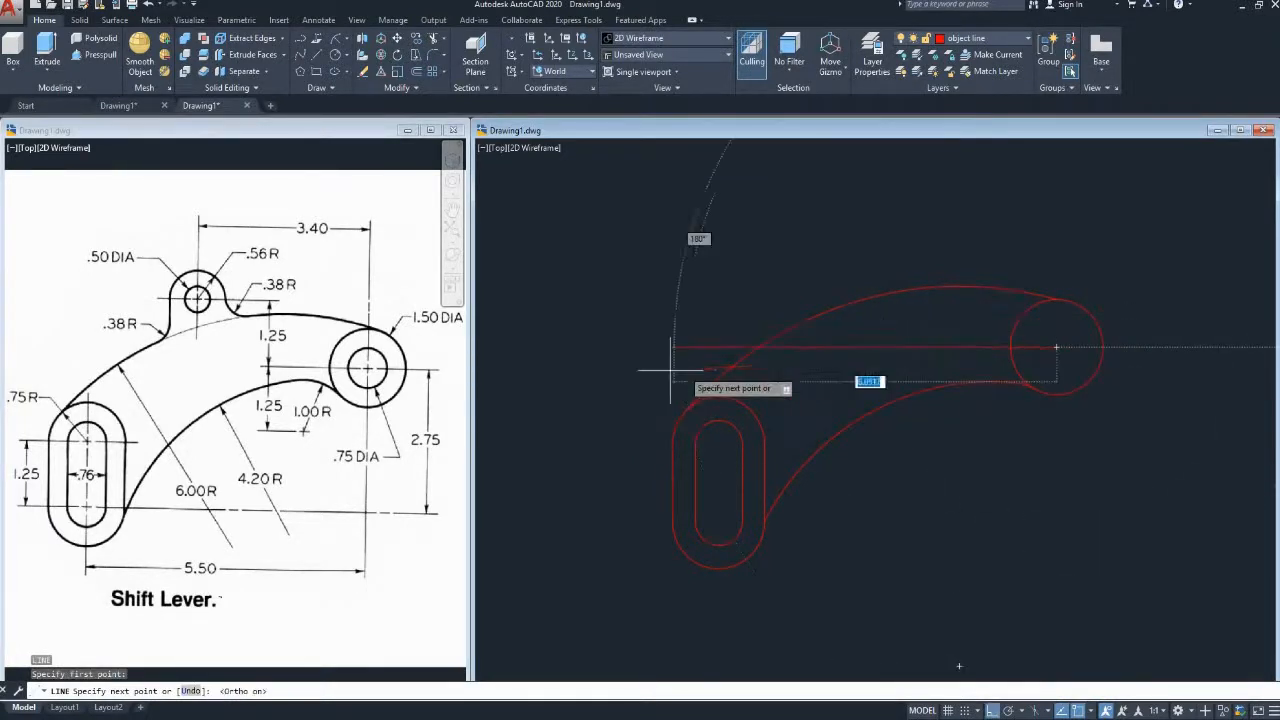
click(595, 355)
key(Escape)
middle_drag(684, 311, 672, 330)
key(Escape)
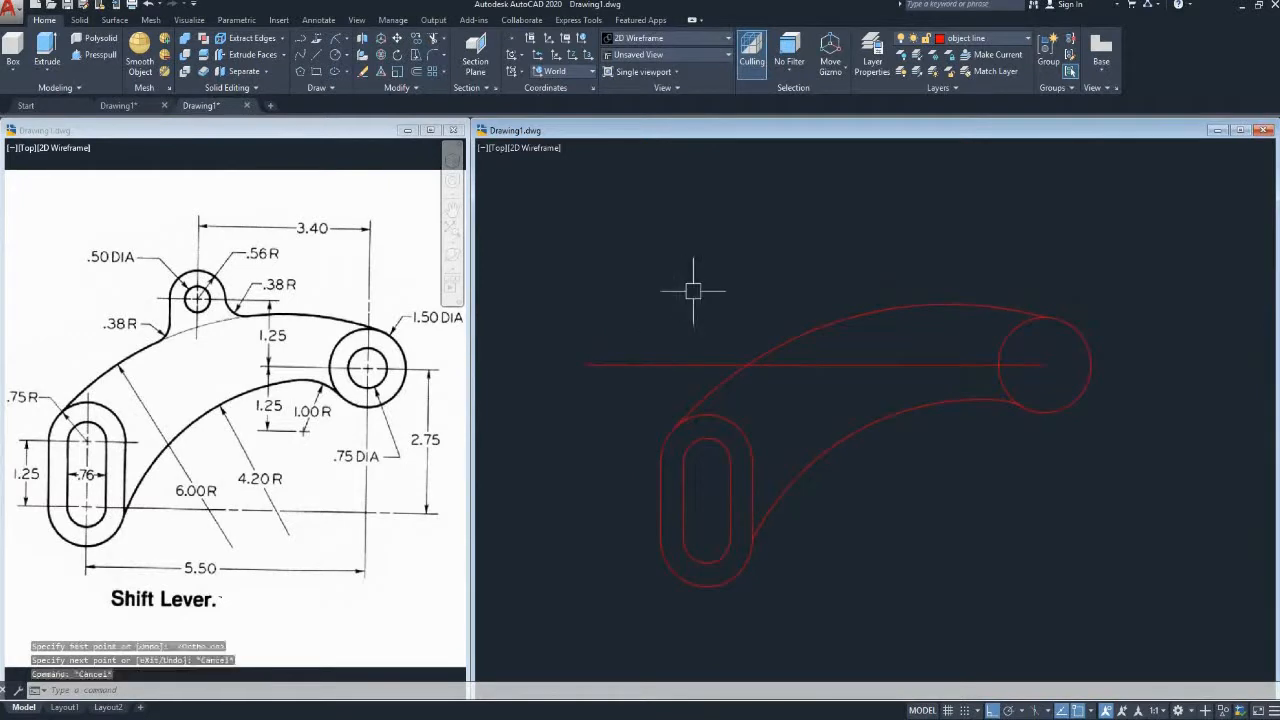
Offset the horizontal construction line upward by 1.25
text(o)
key(Return)
text(1.2)
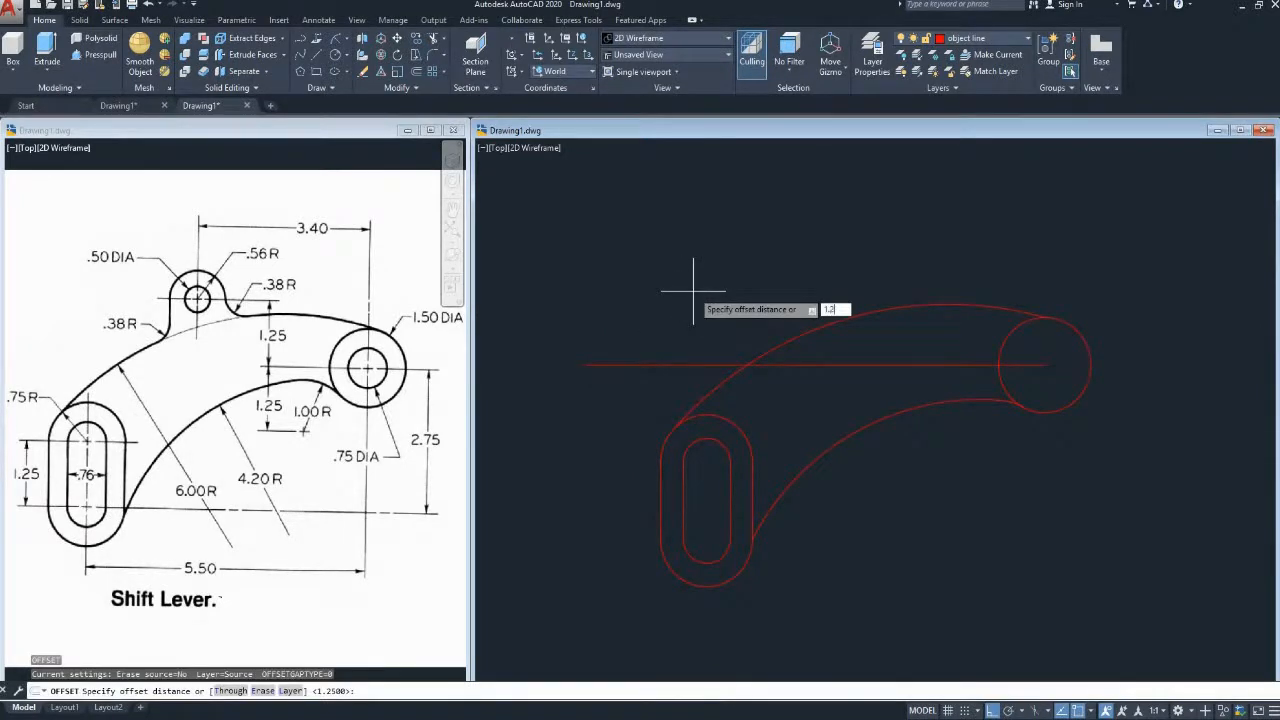
text(5)
key(Return)
click(857, 363)
click(820, 246)
middle_drag(814, 246, 836, 248)
key(Escape)
Draw a vertical construction line from the right circle's centre up past the upper horizontal line
text(l)
key(Return)
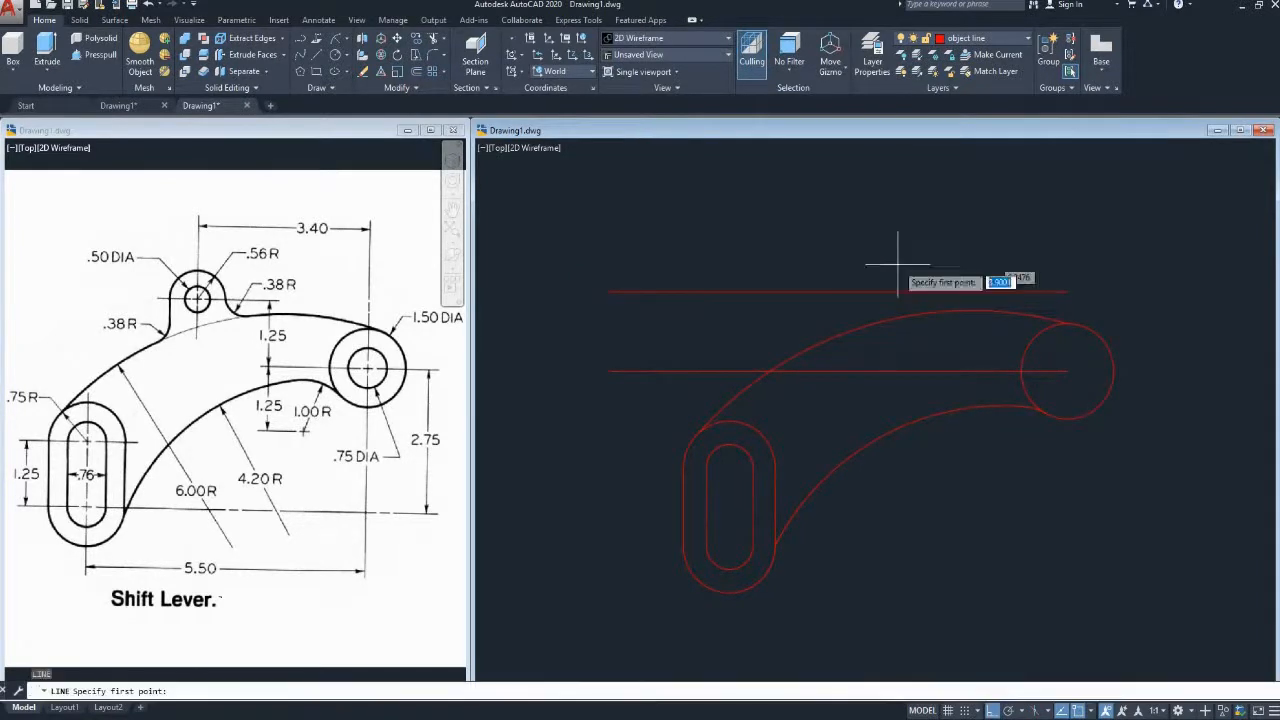
click(1067, 371)
click(1064, 206)
key(Return)
middle_drag(911, 214, 877, 237)
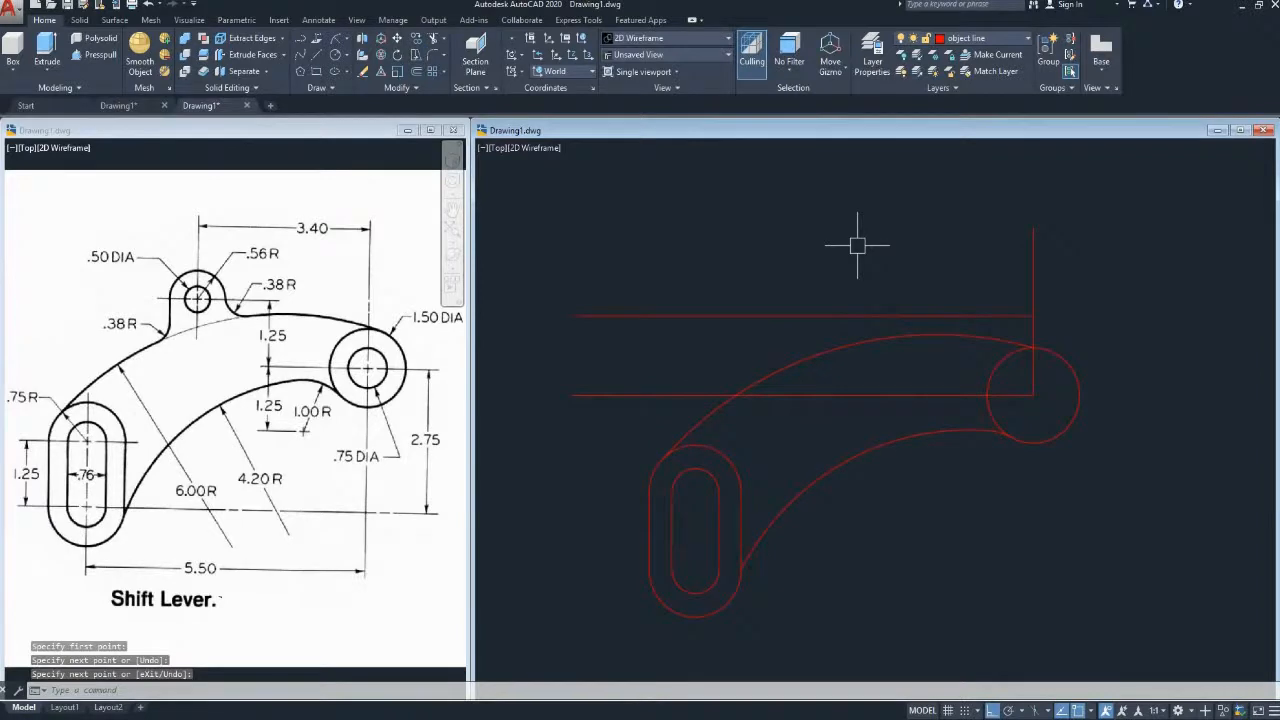
Offset the vertical construction line 3.40 to the left to locate the upper lug's centre
text(o)
key(Return)
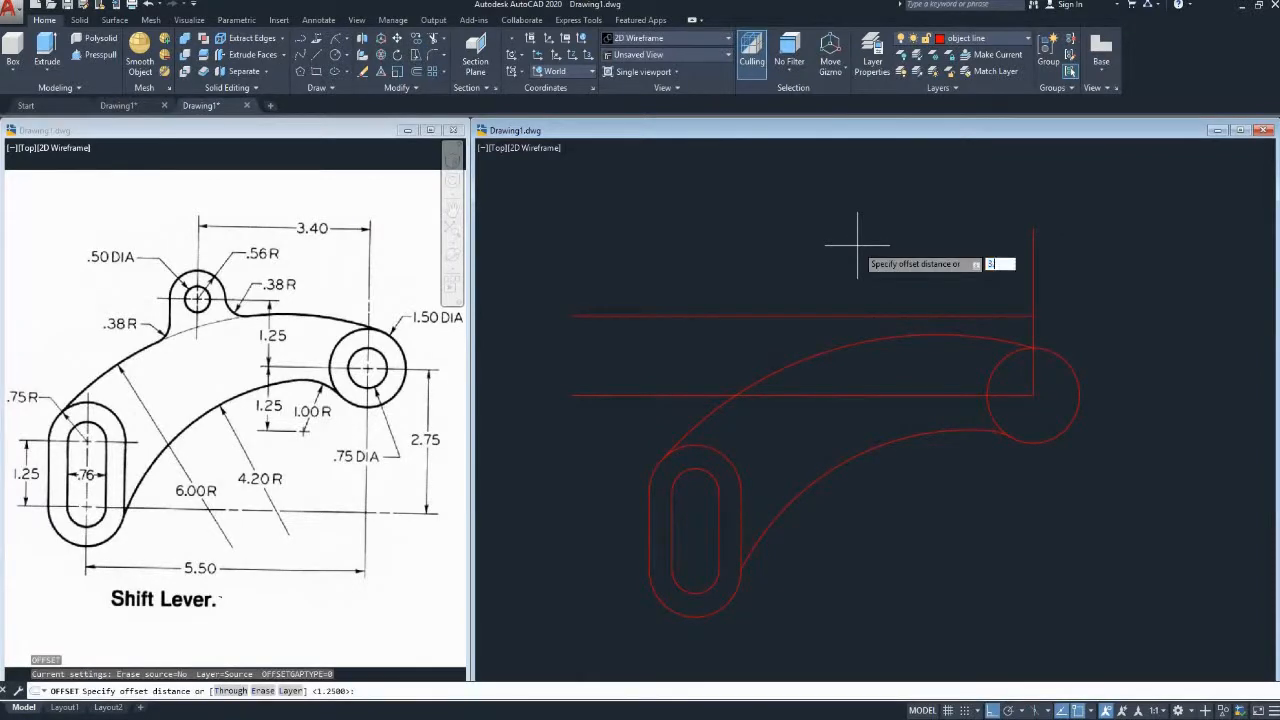
key(Return)
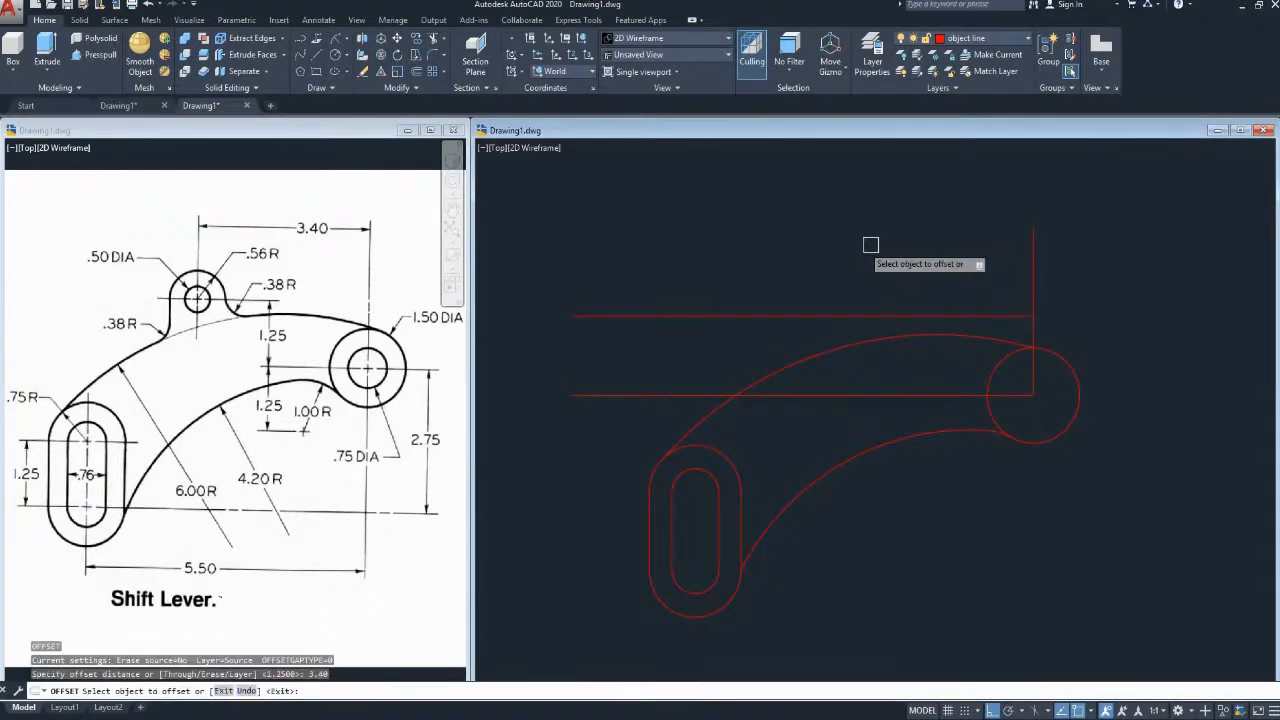
click(1032, 266)
click(830, 255)
middle_drag(840, 225, 844, 254)
key(Escape)
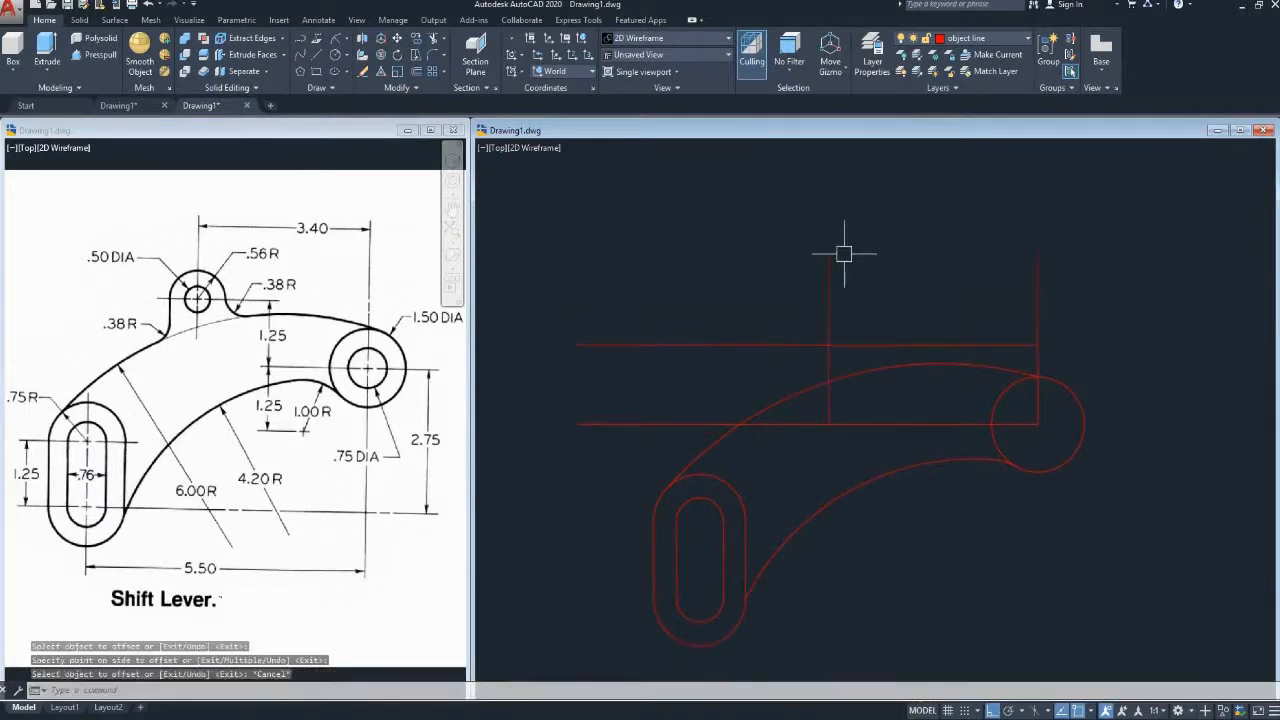
Delete the lower horizontal construction line and the vertical construction line through the right circle's centre
click(877, 420)
click(1038, 297)
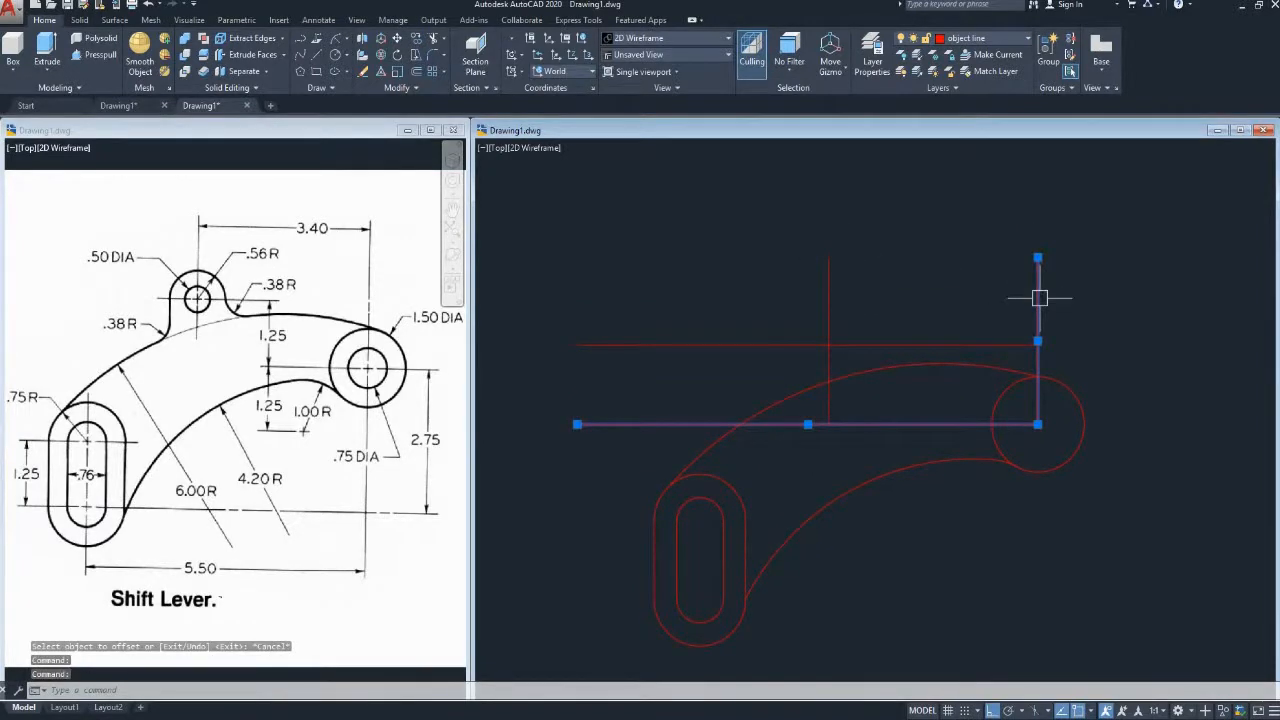
key(Delete)
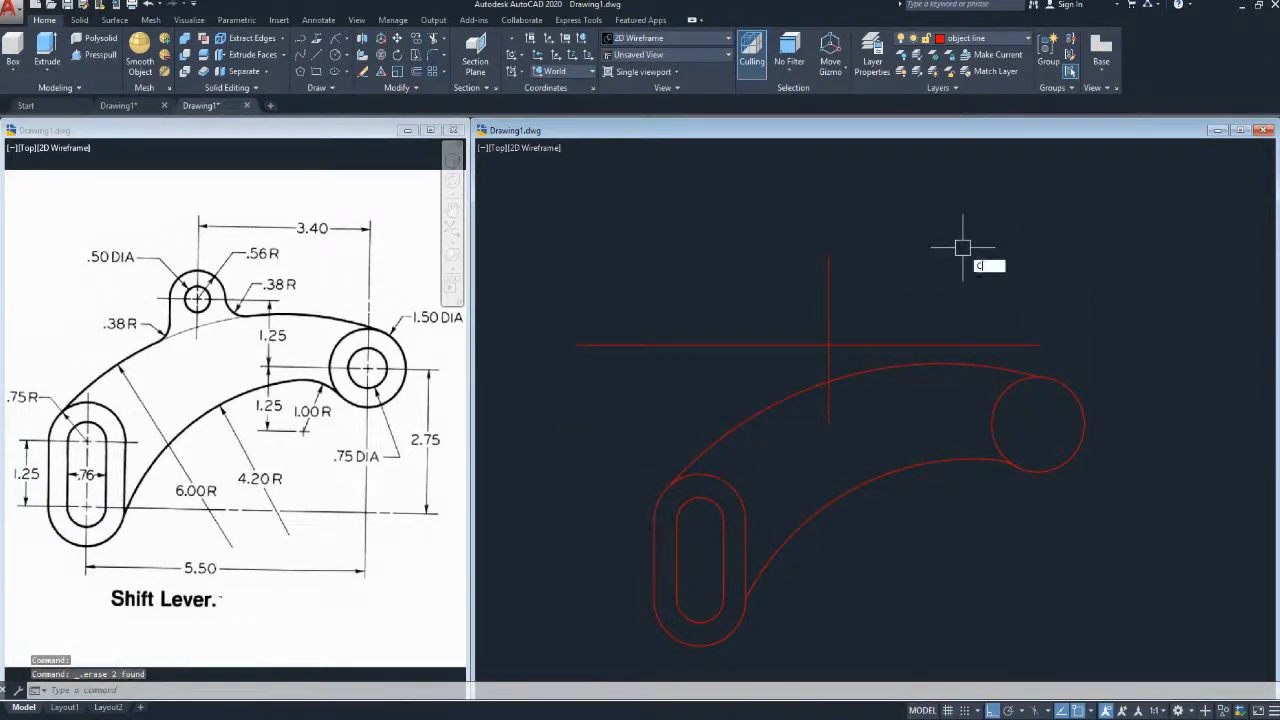
Draw a .56 radius circle centred on the intersection of the two remaining construction lines
key(Return)
scroll(830, 352, up, 3)
click(822, 326)
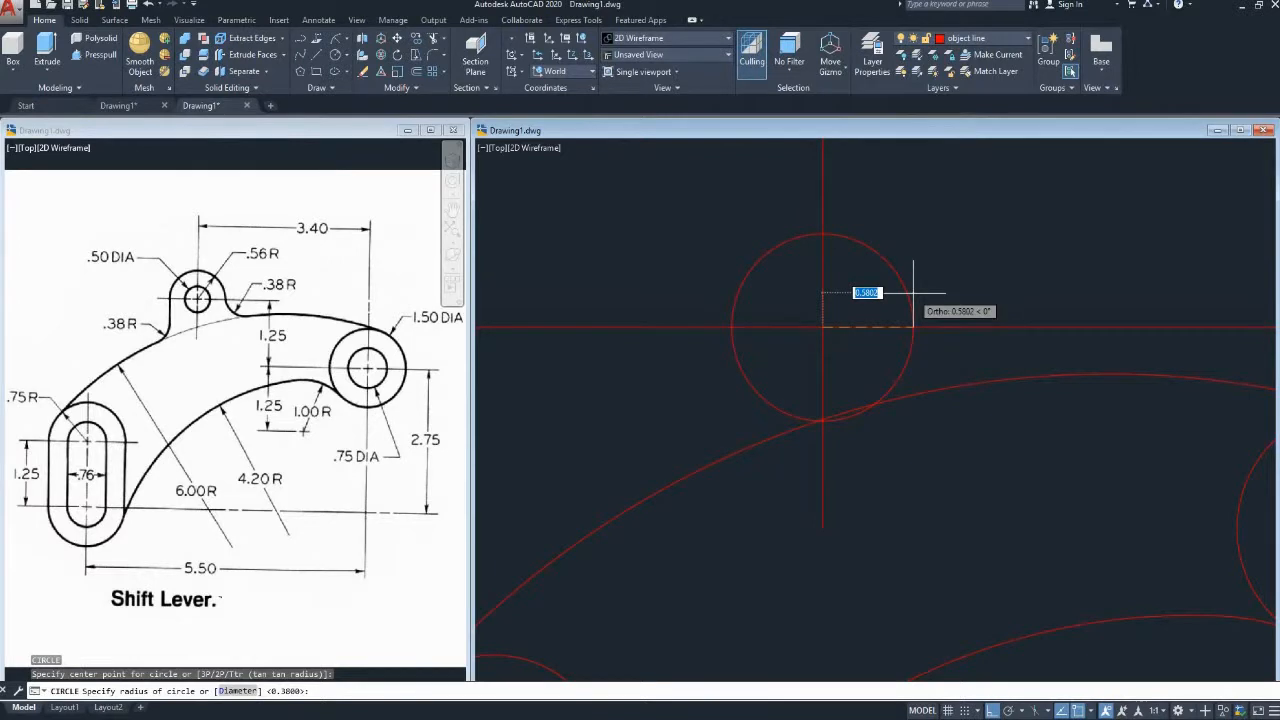
text(.56)
key(Return)
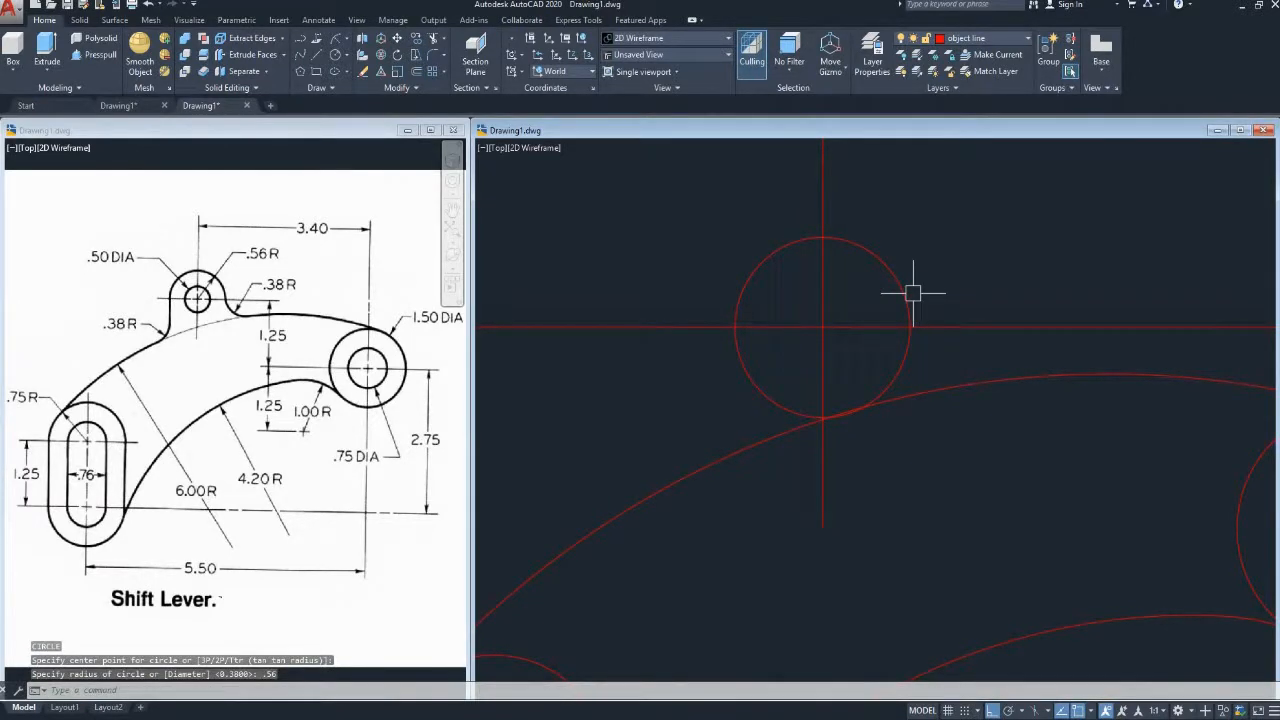
Draw a .5 diameter circle concentric with the lug's .56 radius circle
text(c)
key(Return)
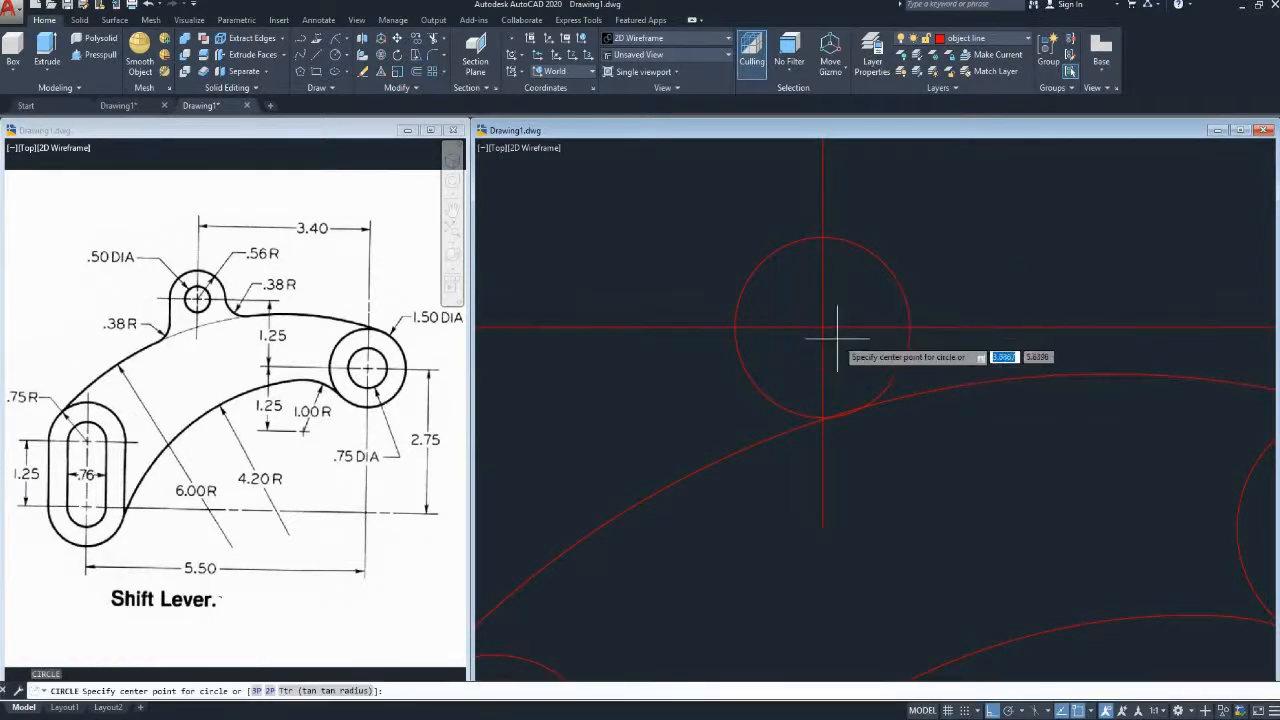
click(822, 327)
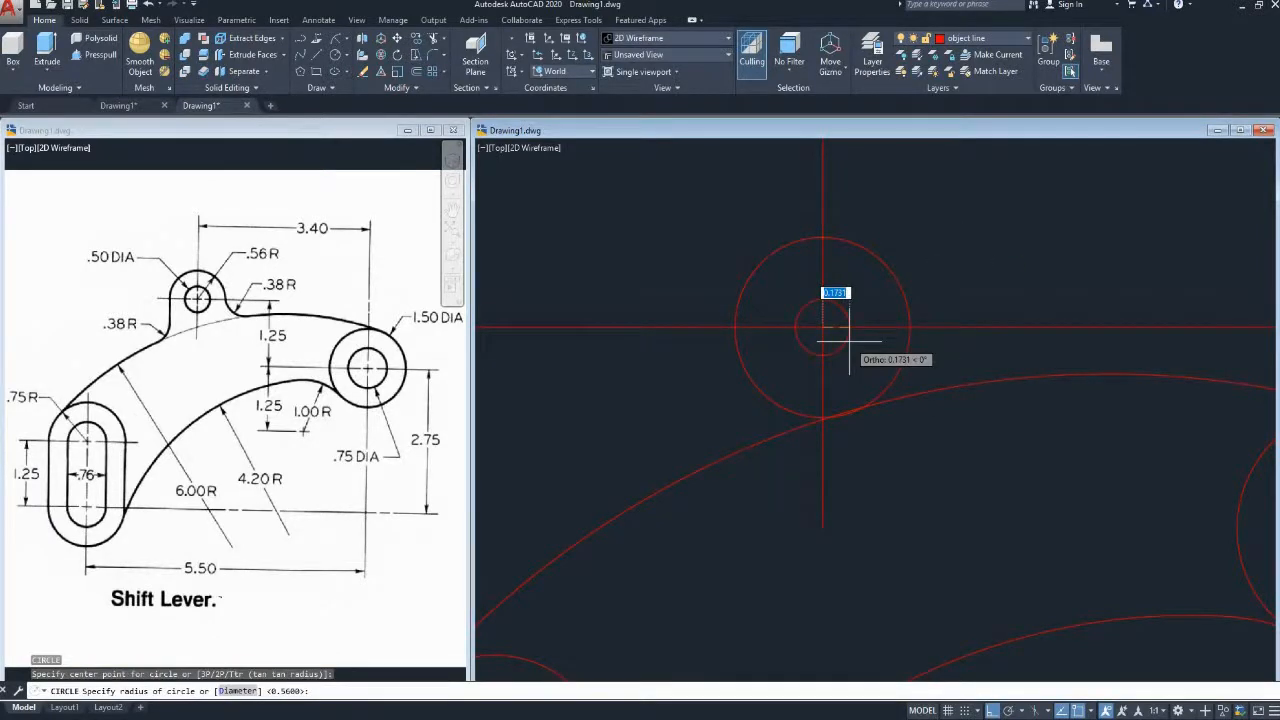
text(d)
key(Return)
text(.5)
key(Return)
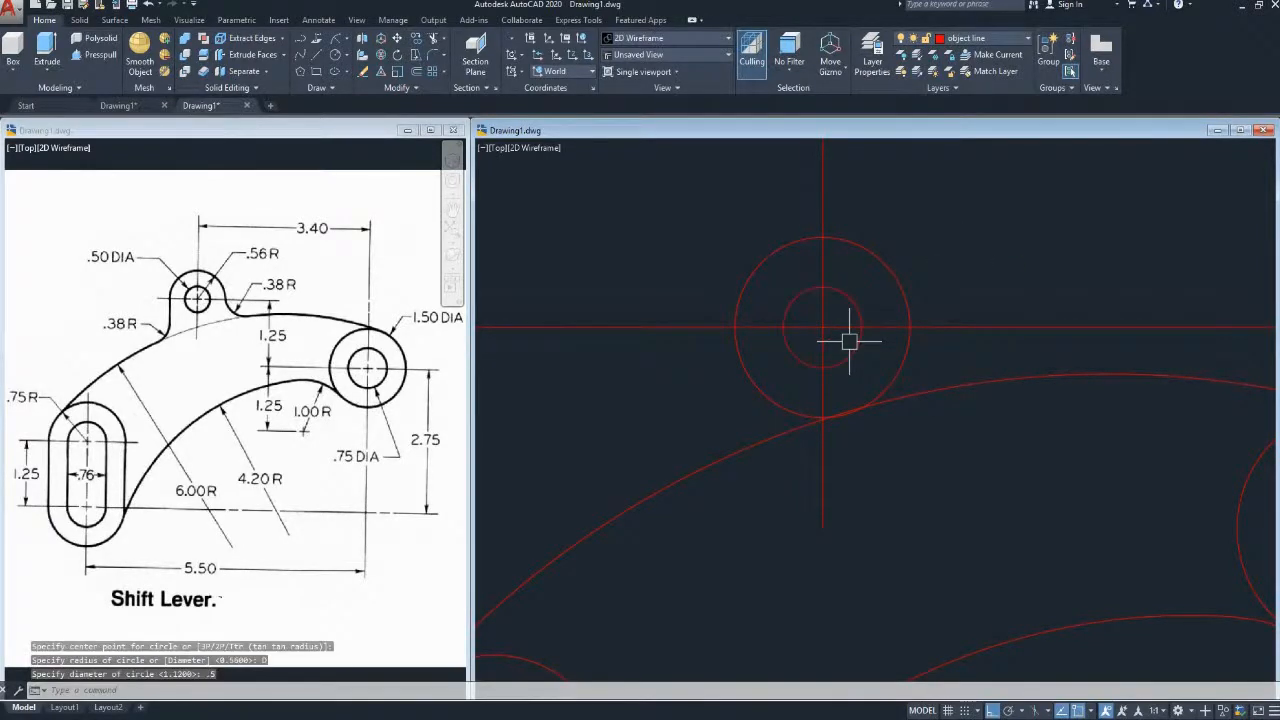
Draw a .38 radius circle tangent to the left side of the lug's outer circle and the lever's upper arc
scroll(786, 334, down, 2)
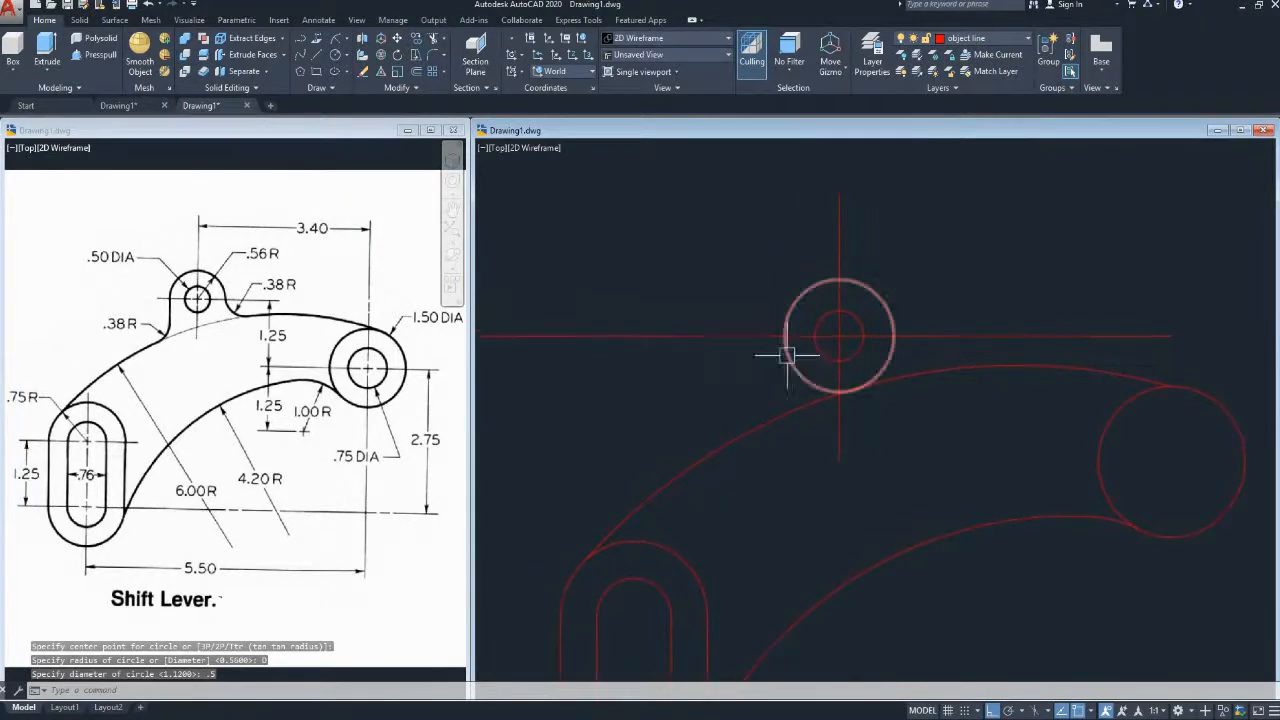
key(Escape)
text(c)
key(Return)
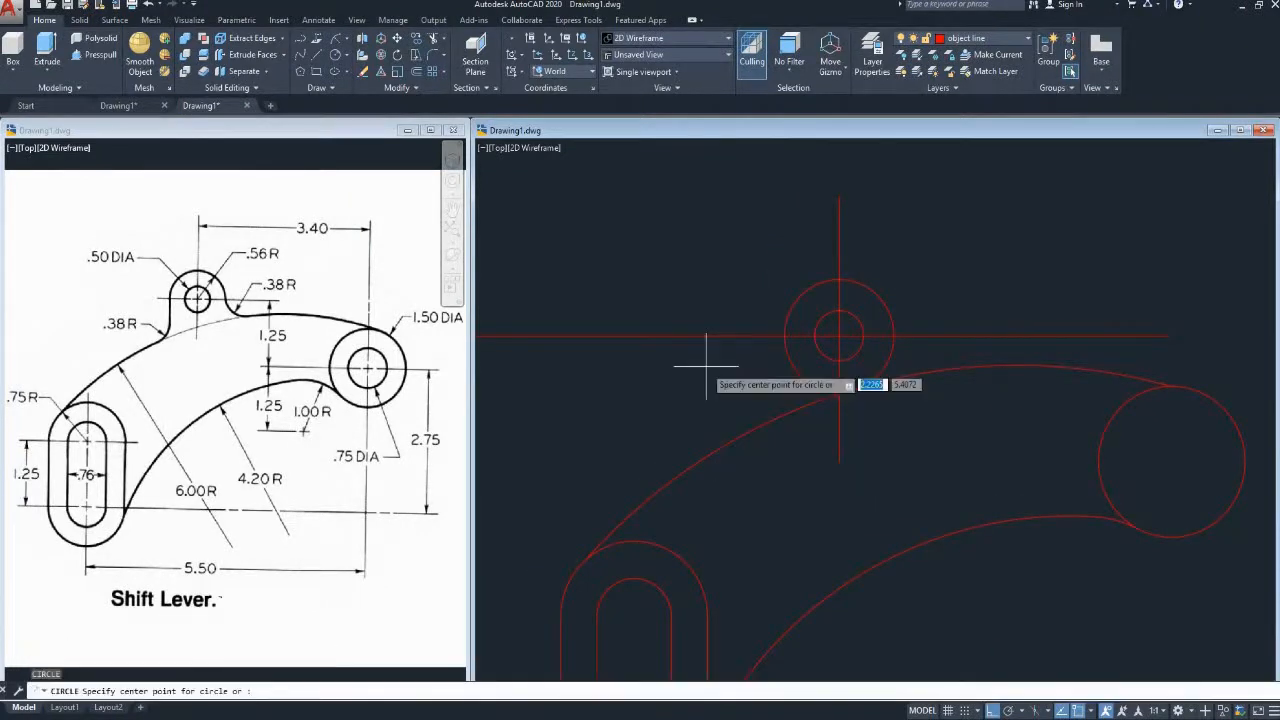
text(t)
key(Return)
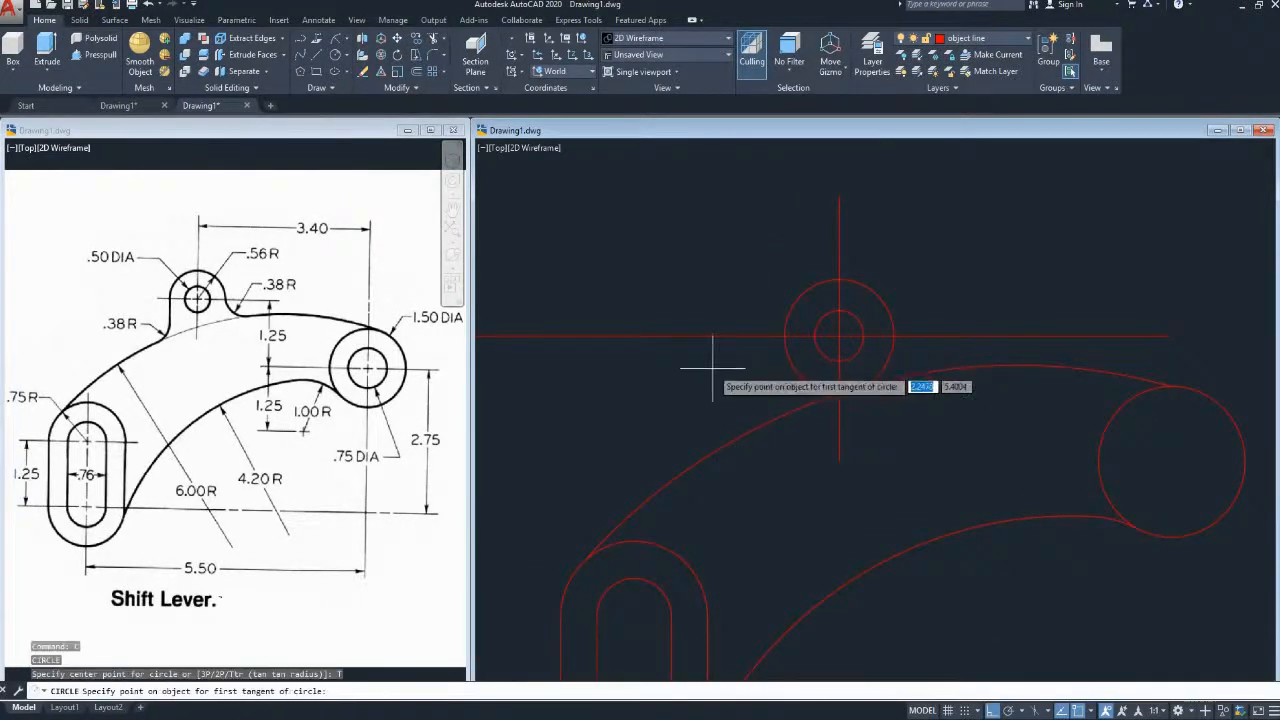
click(782, 358)
click(762, 421)
text(.38)
key(Return)
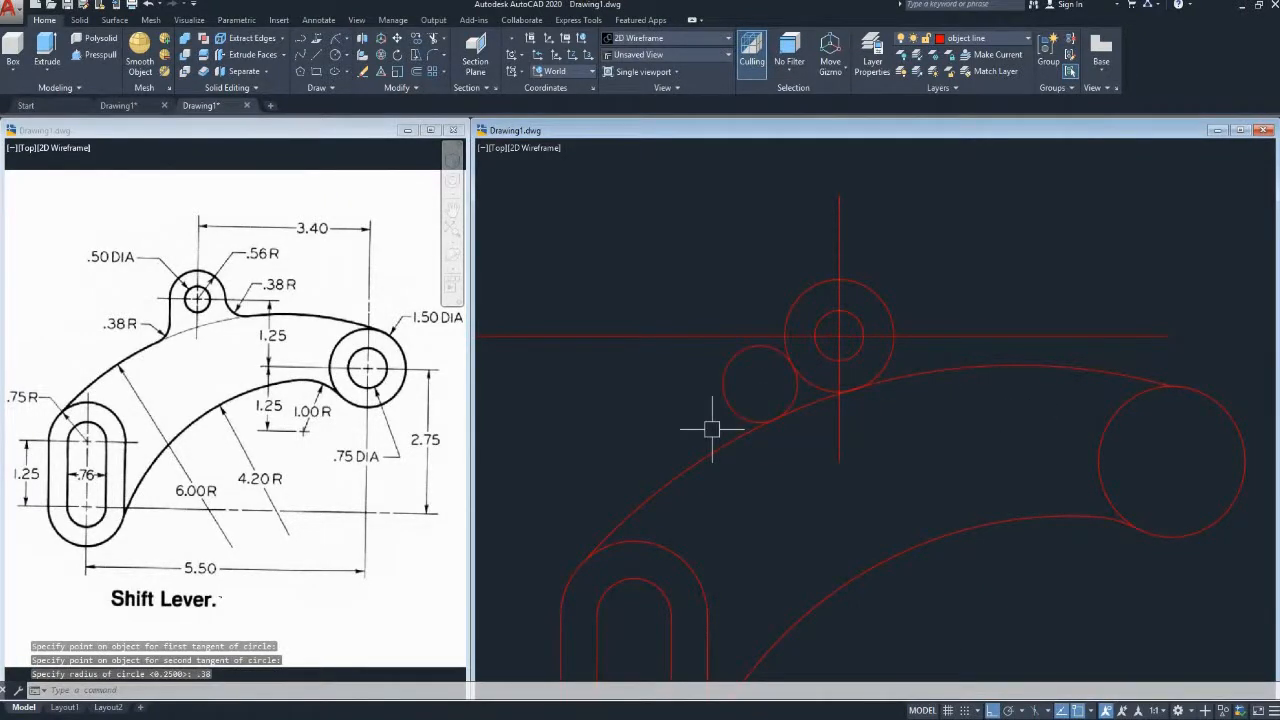
Draw a .38 radius circle tangent to the right side of the lug's outer circle and the lever's upper arc
key(Return)
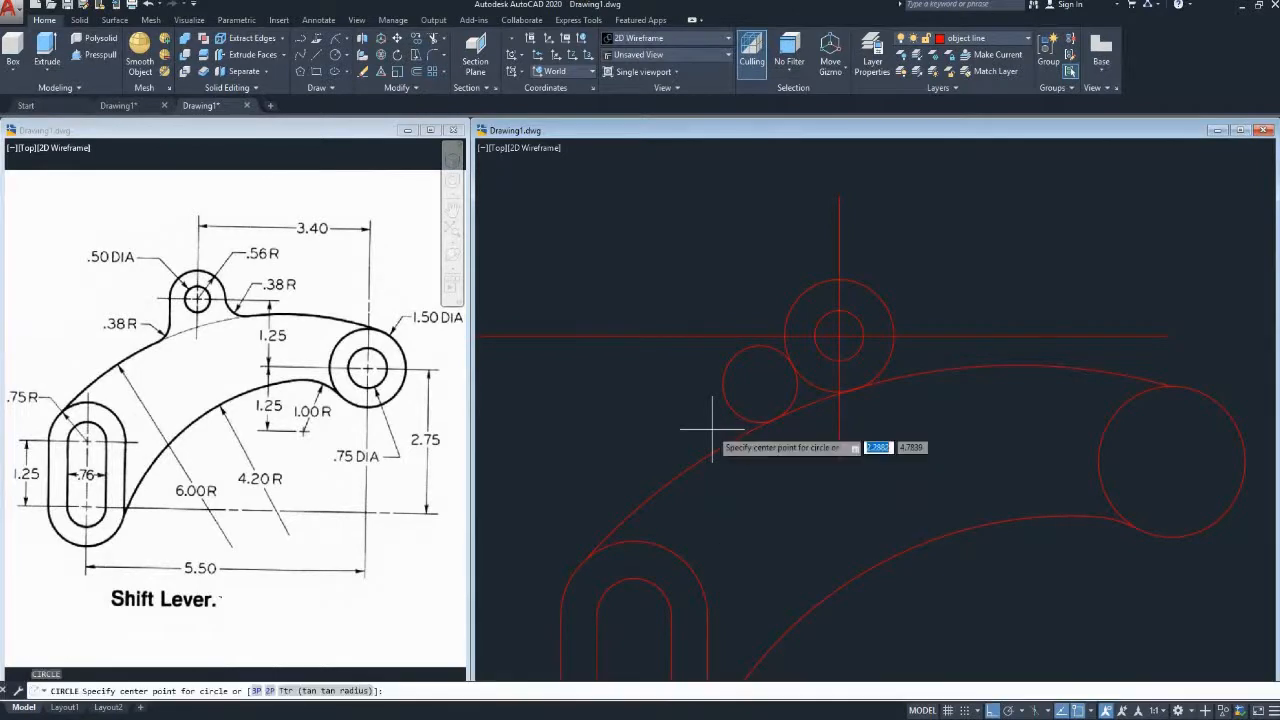
text(t)
key(Return)
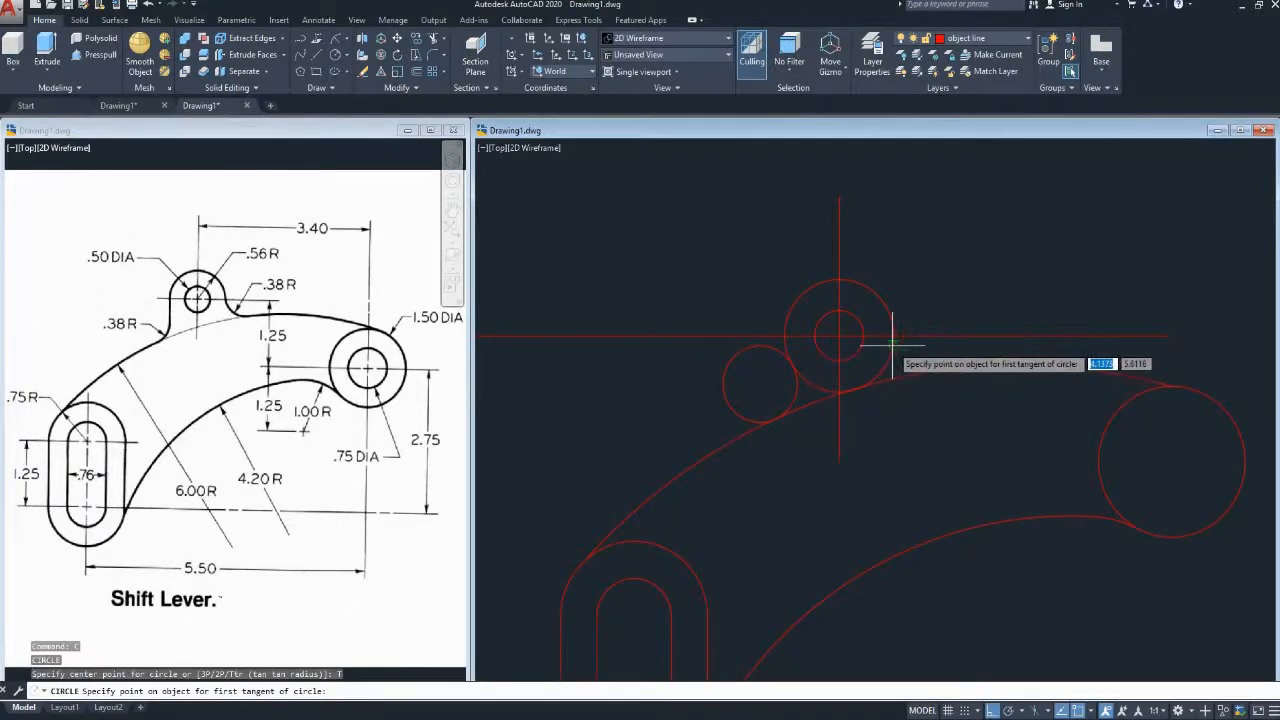
click(894, 330)
click(918, 369)
text(.38)
key(Return)
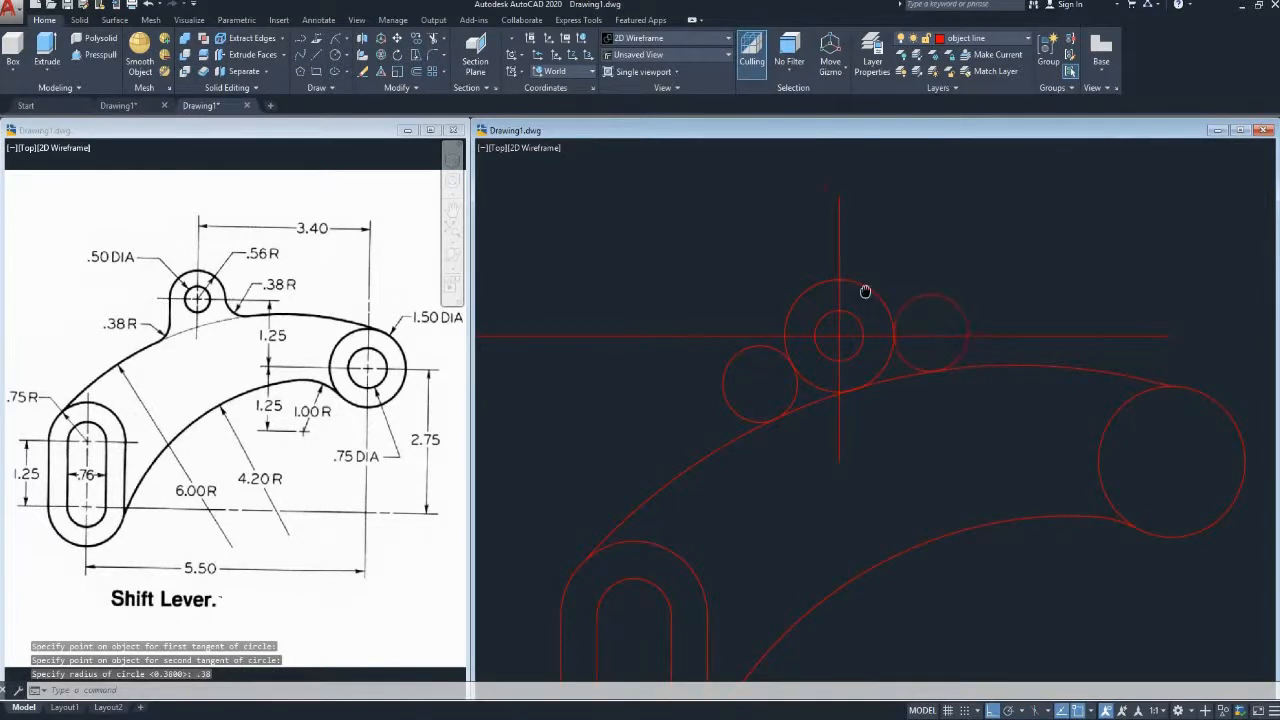
Trim the outer parts of both .38 radius circles and the lug circle's lower part to form the lug's blended outline
middle_drag(865, 291, 843, 265)
key(Escape)
key(Return)
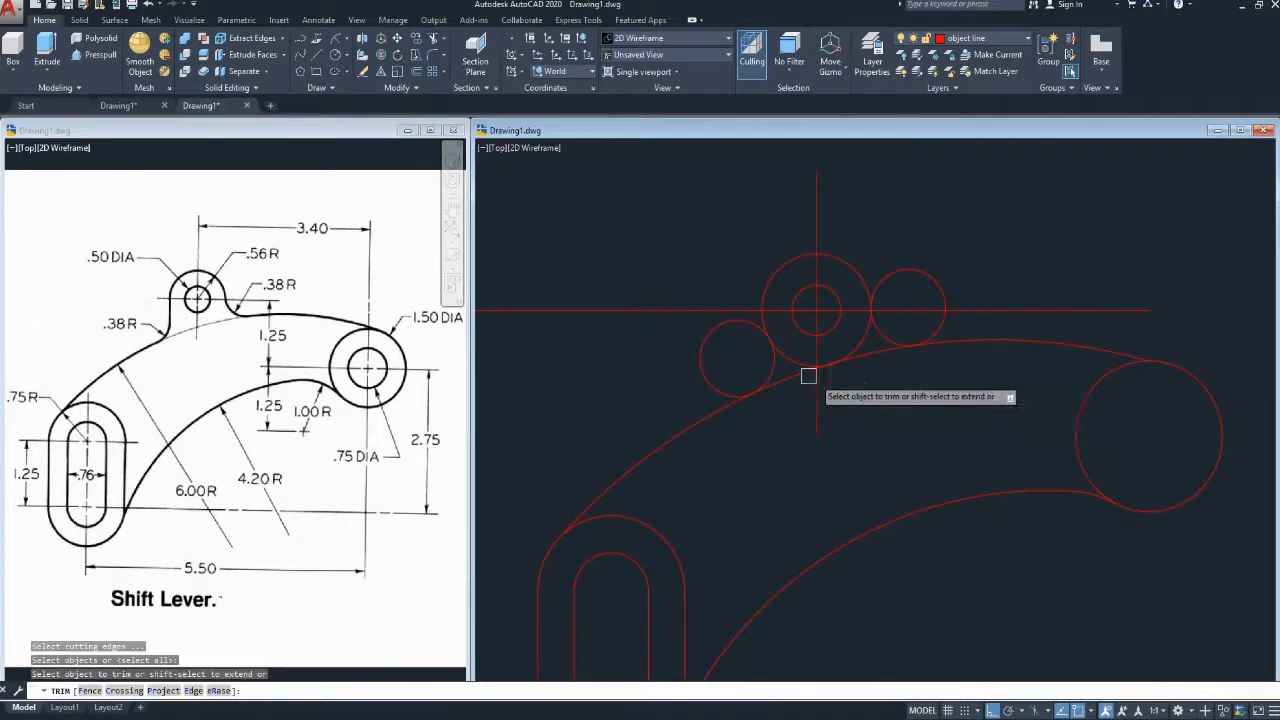
click(706, 349)
click(934, 283)
click(943, 317)
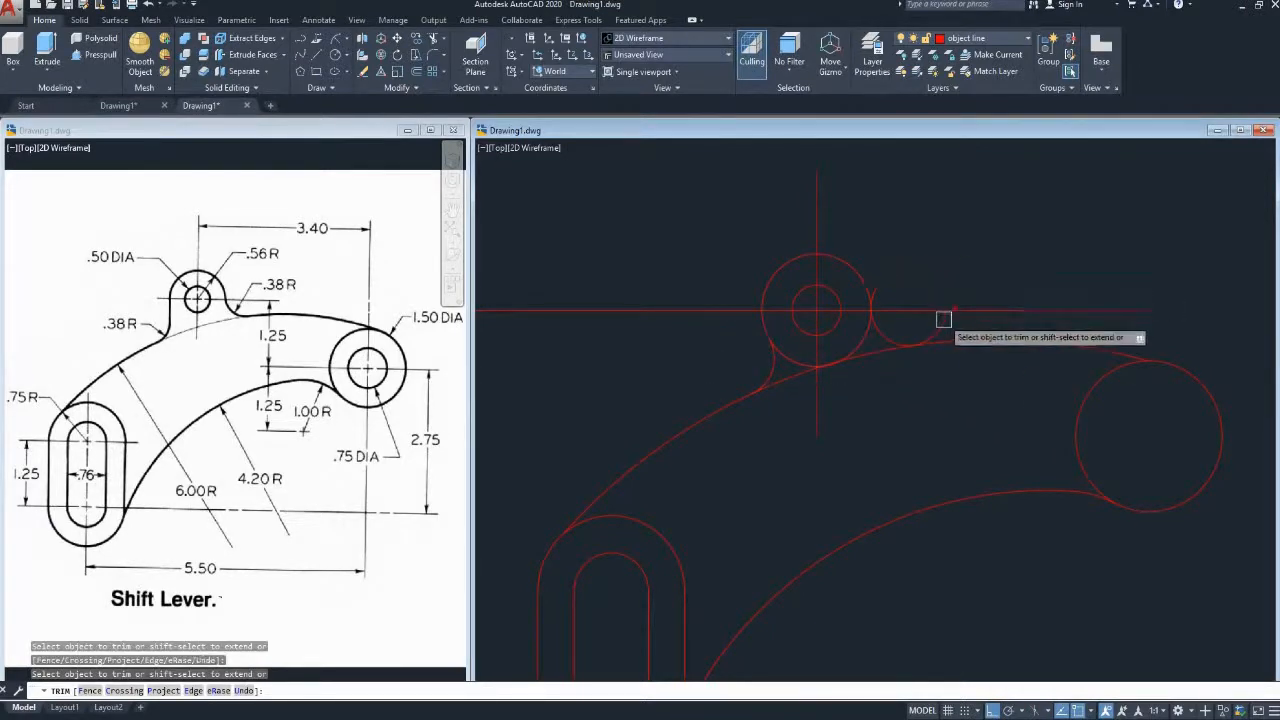
click(829, 365)
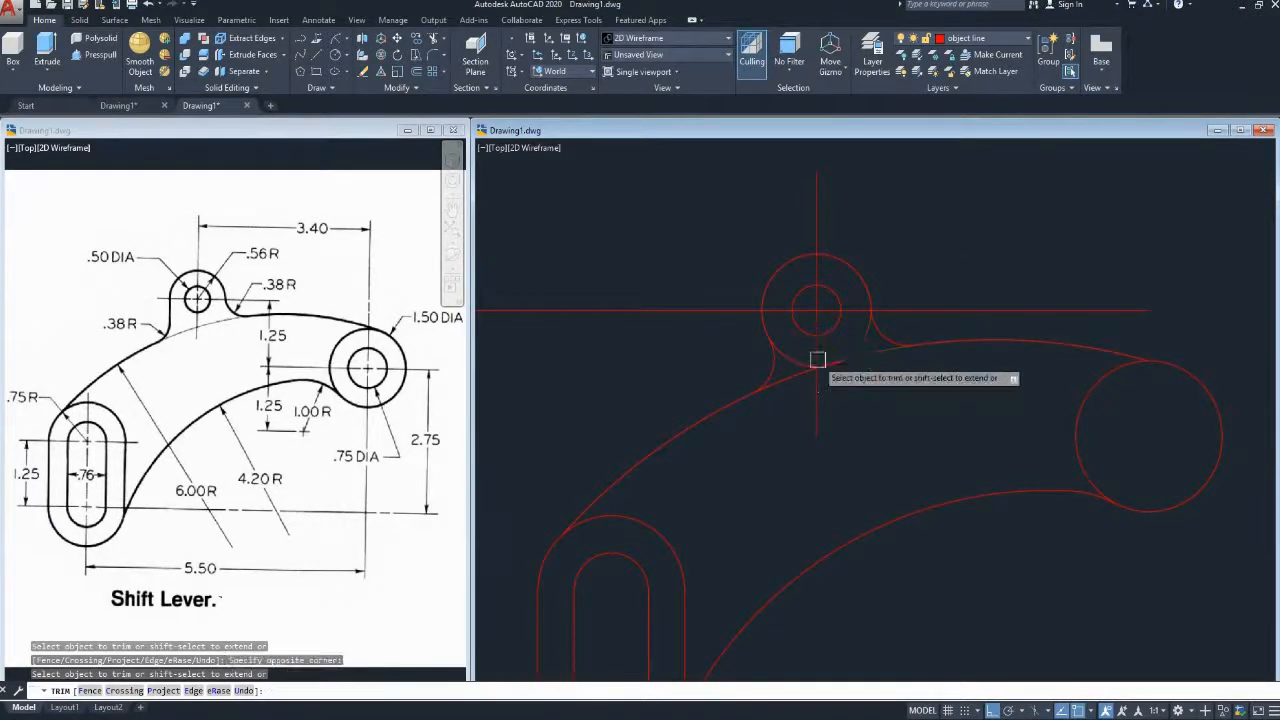
click(800, 377)
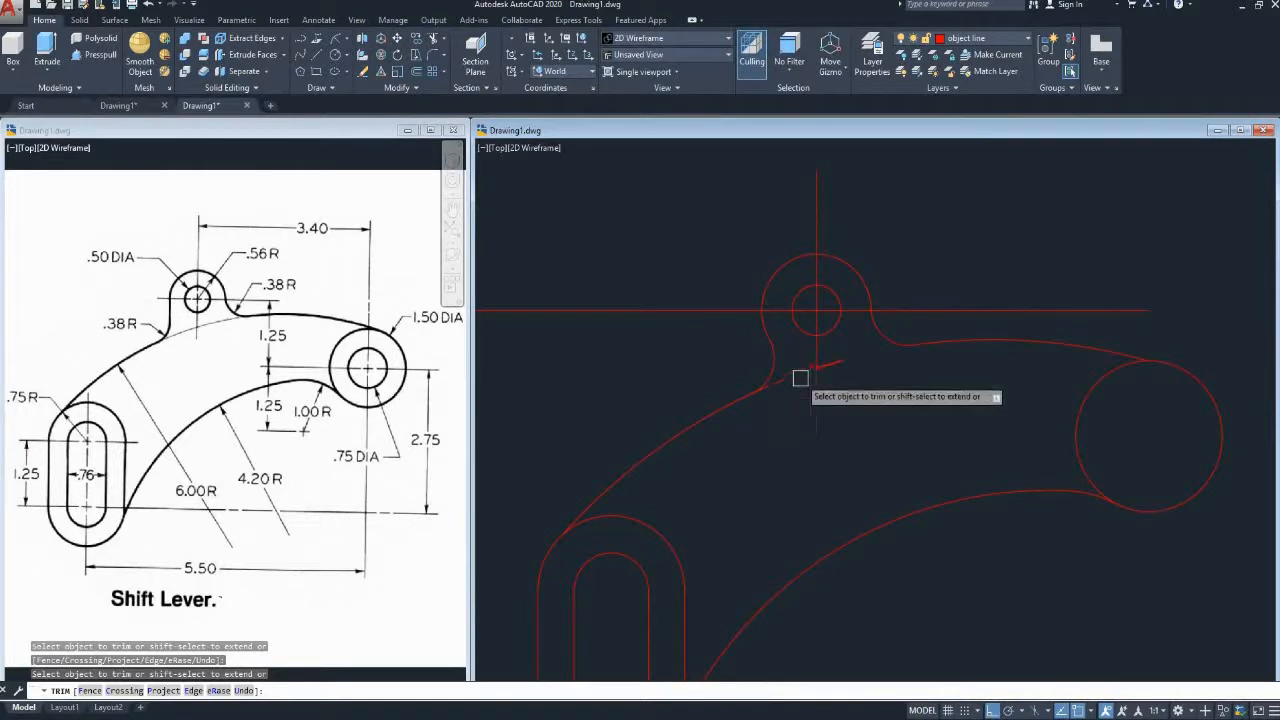
Erase the leftover arc pieces under the lug and its vertical and horizontal construction lines
key(Escape)
click(848, 361)
click(807, 387)
key(Delete)
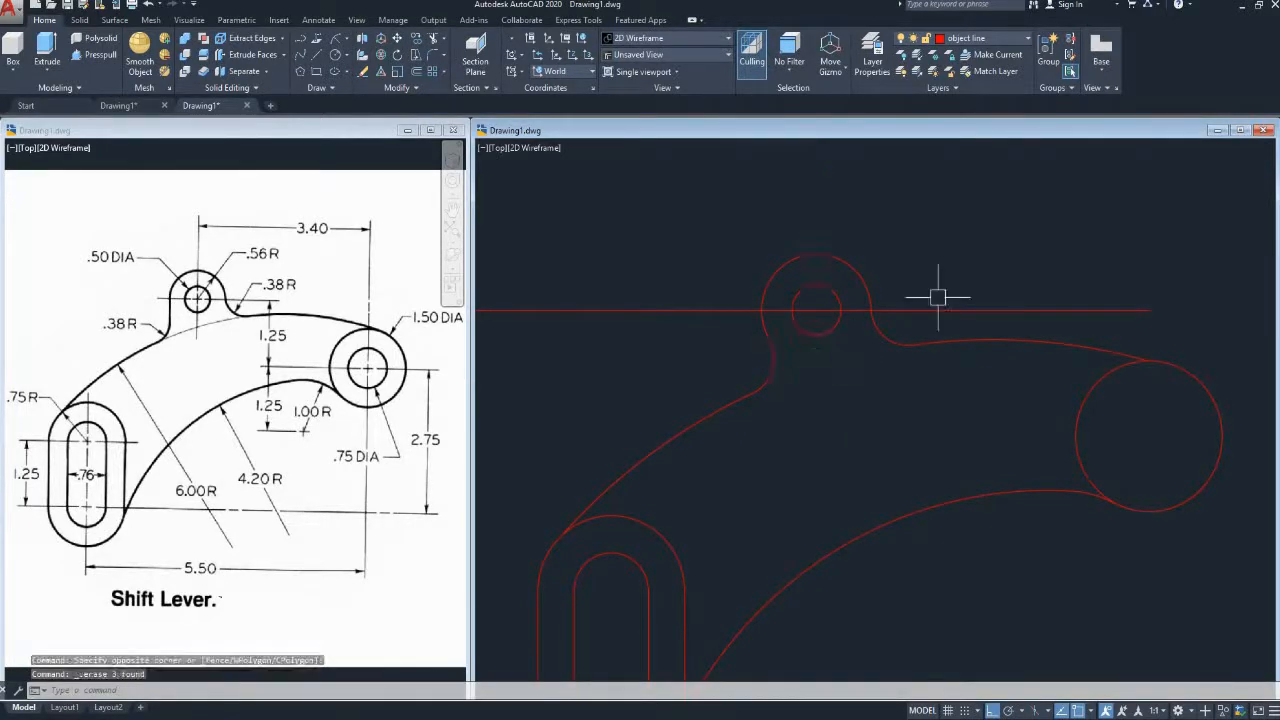
click(950, 309)
key(Delete)
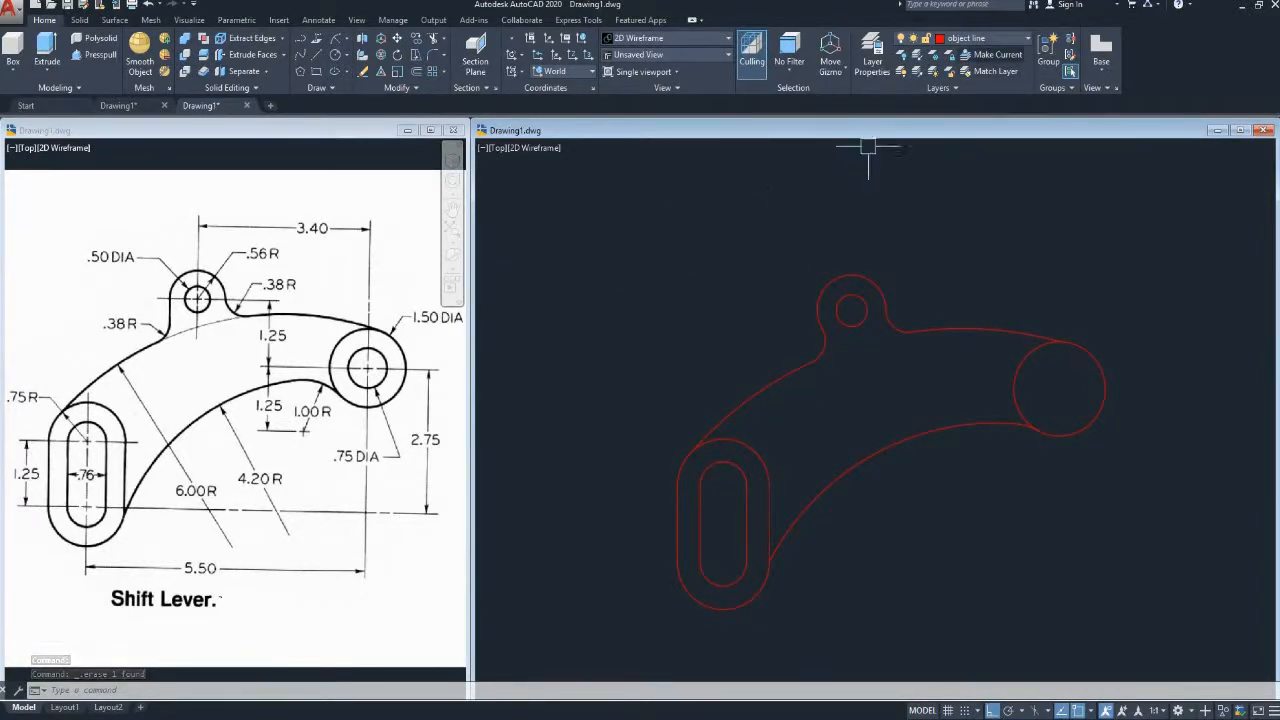
On the object line layer, draw a .75 diameter circle concentric with the lever's right end circle
click(985, 38)
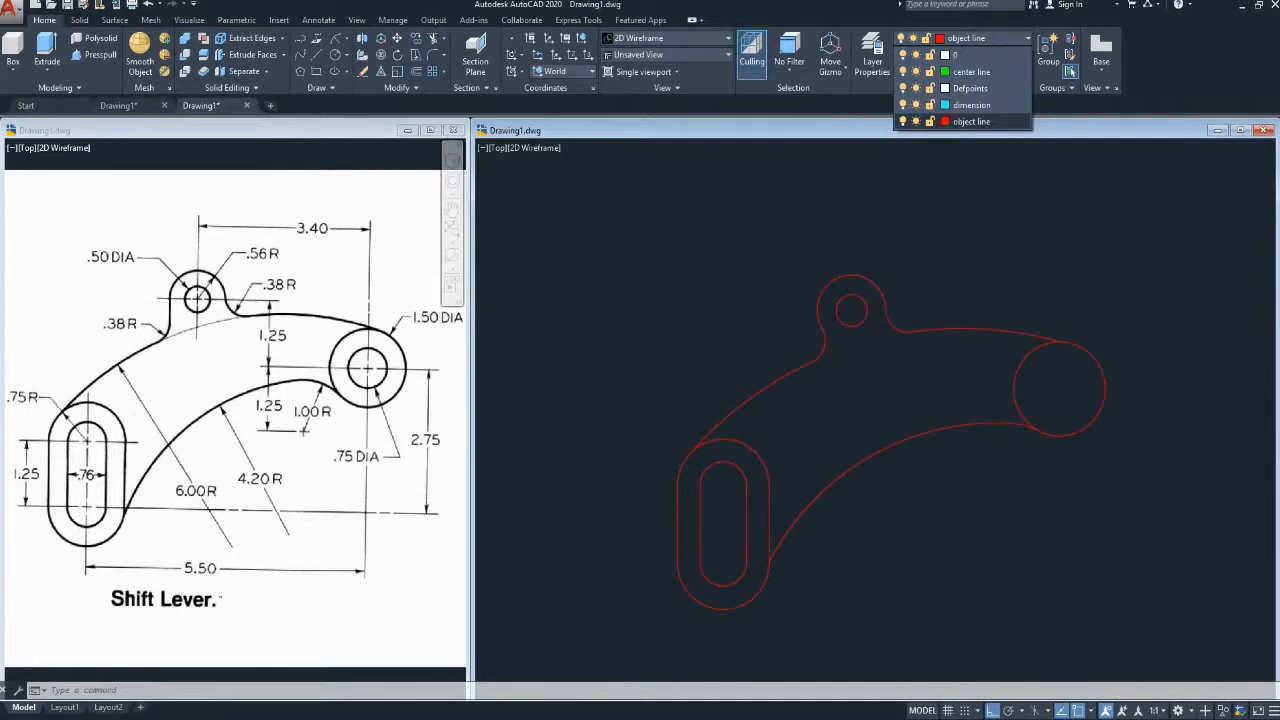
click(970, 121)
middle_drag(881, 369, 872, 367)
key(Escape)
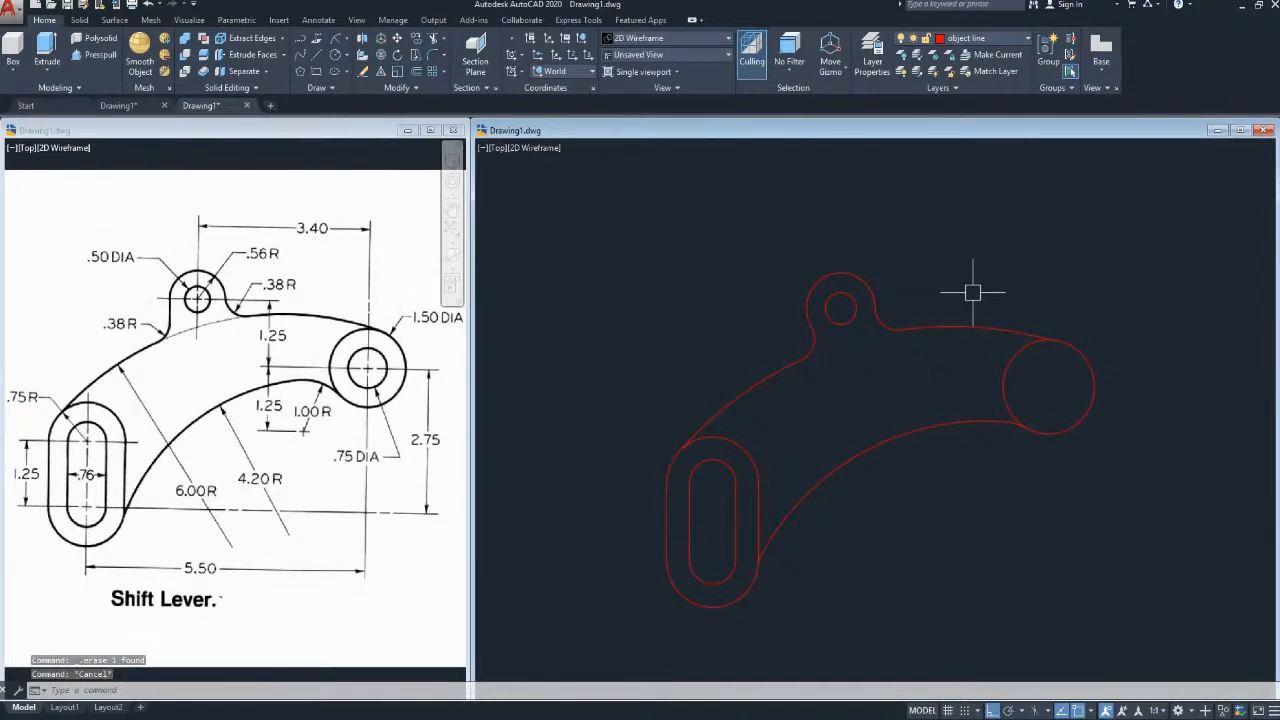
text(c)
key(Return)
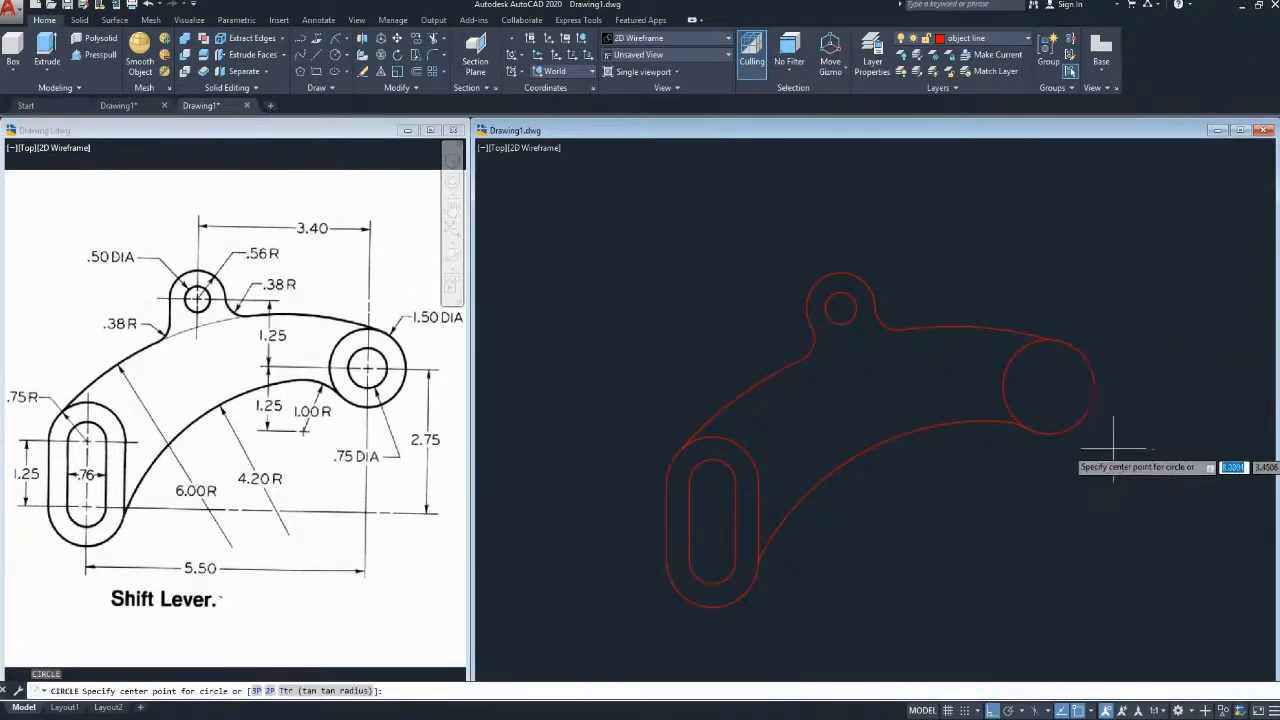
click(1048, 386)
text(d)
key(Return)
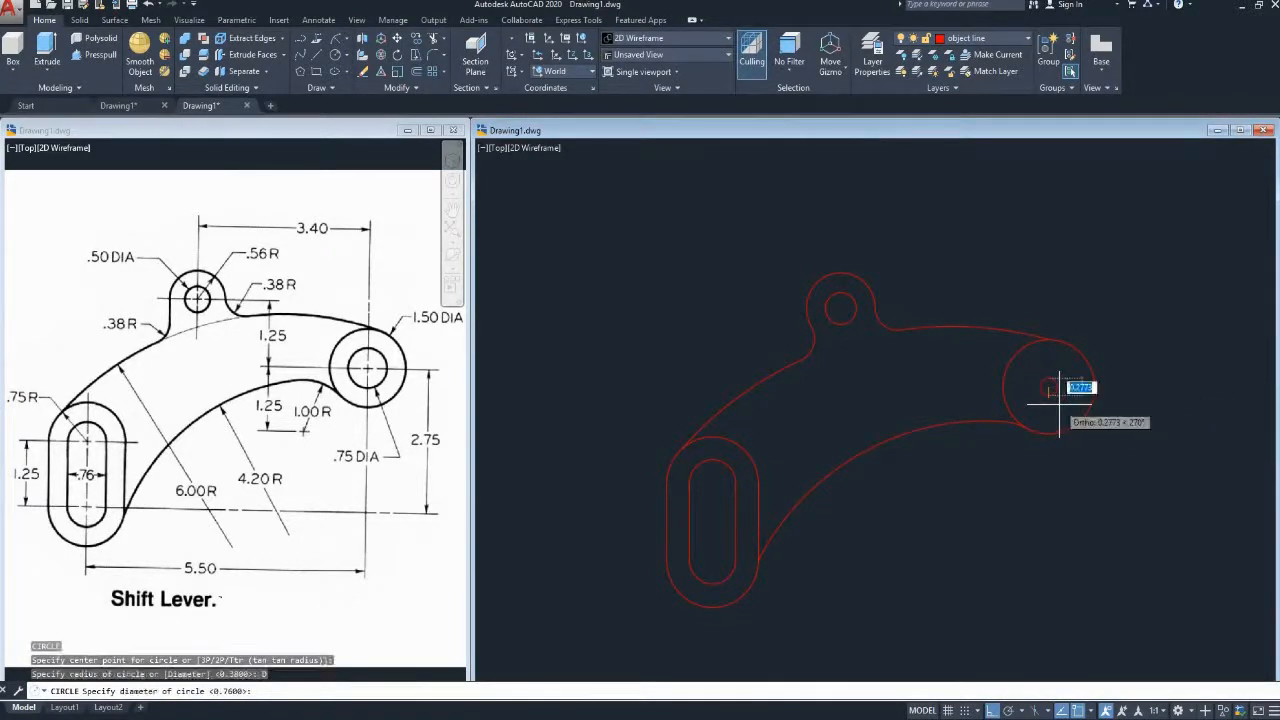
key(Return)
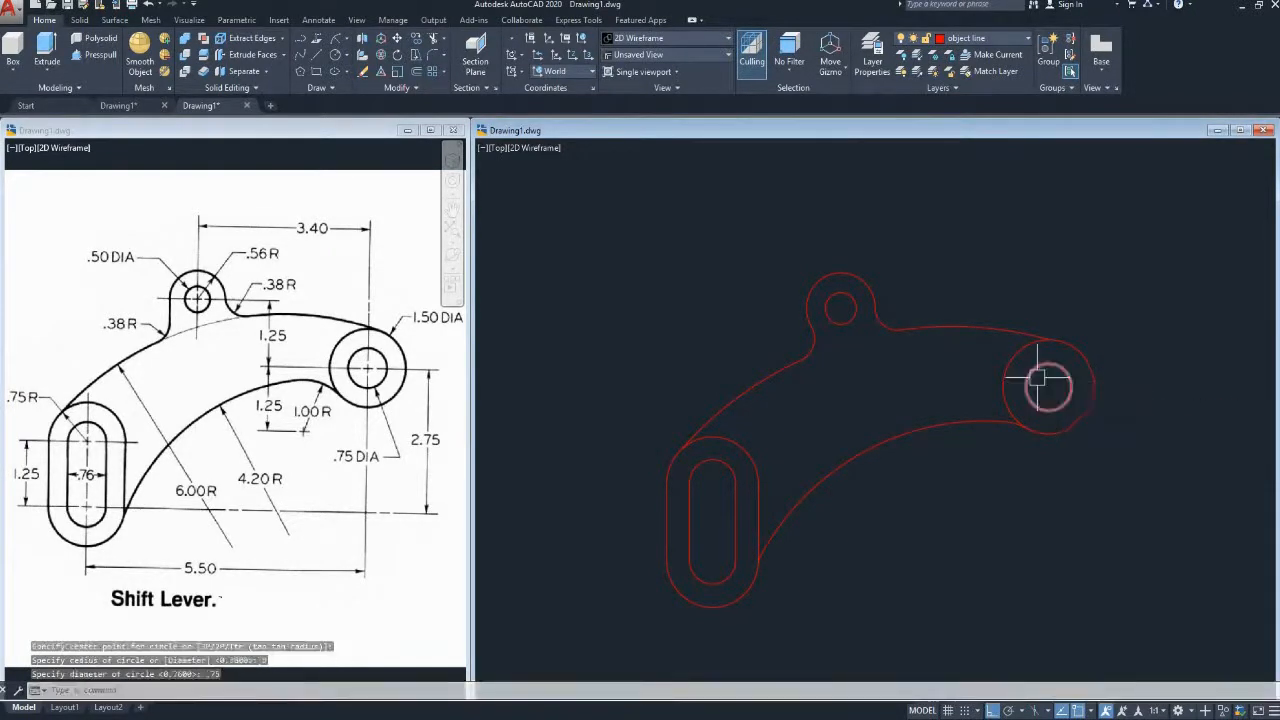
Make the dimension layer current
middle_drag(780, 307, 771, 298)
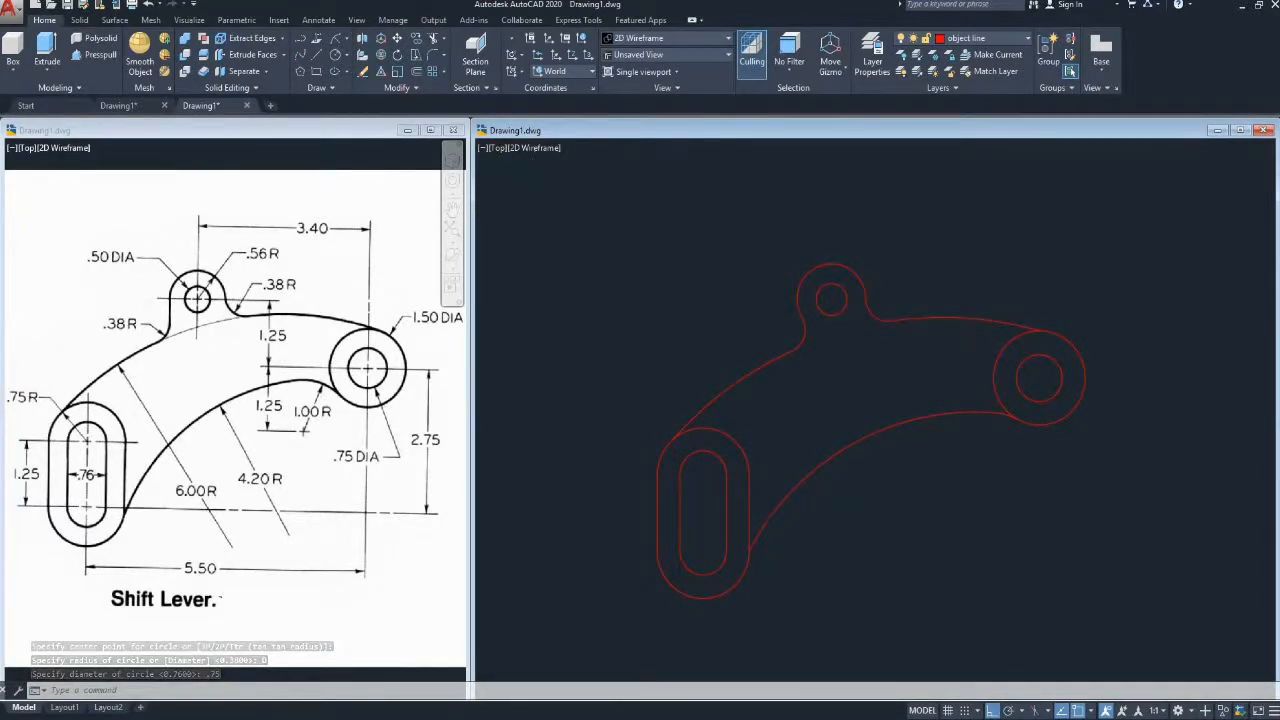
click(965, 38)
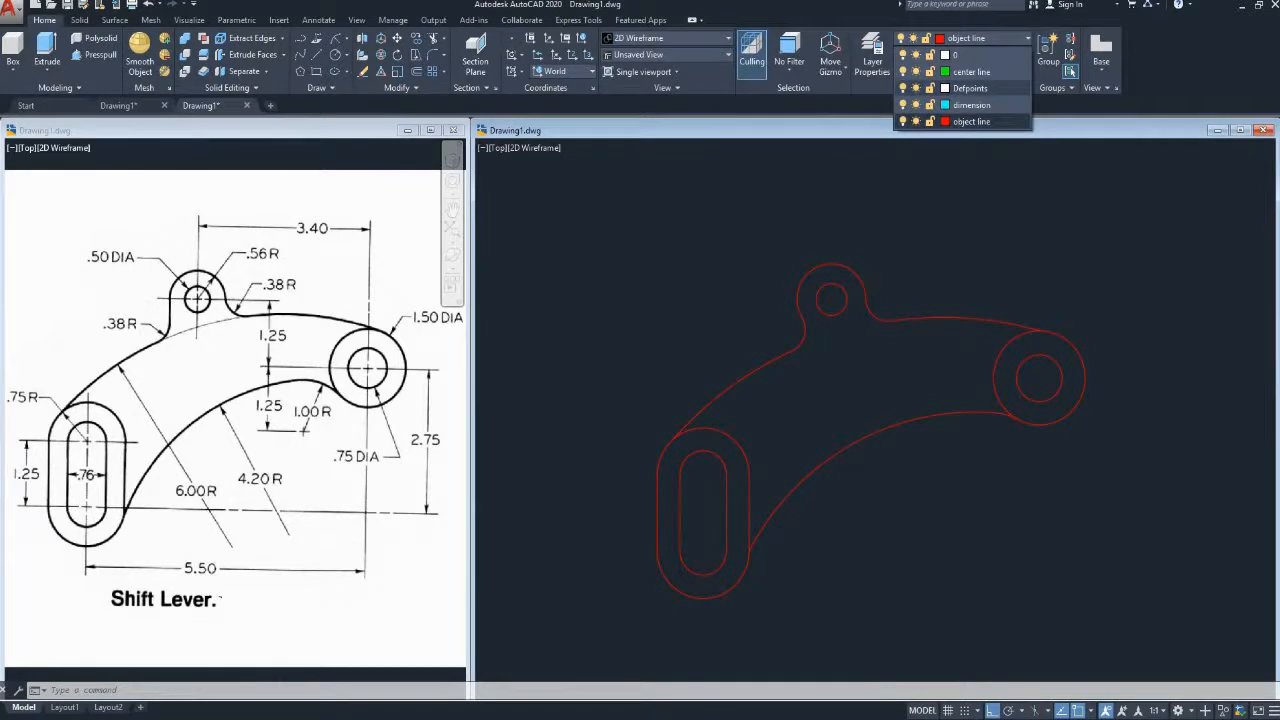
click(962, 89)
middle_drag(736, 227, 738, 231)
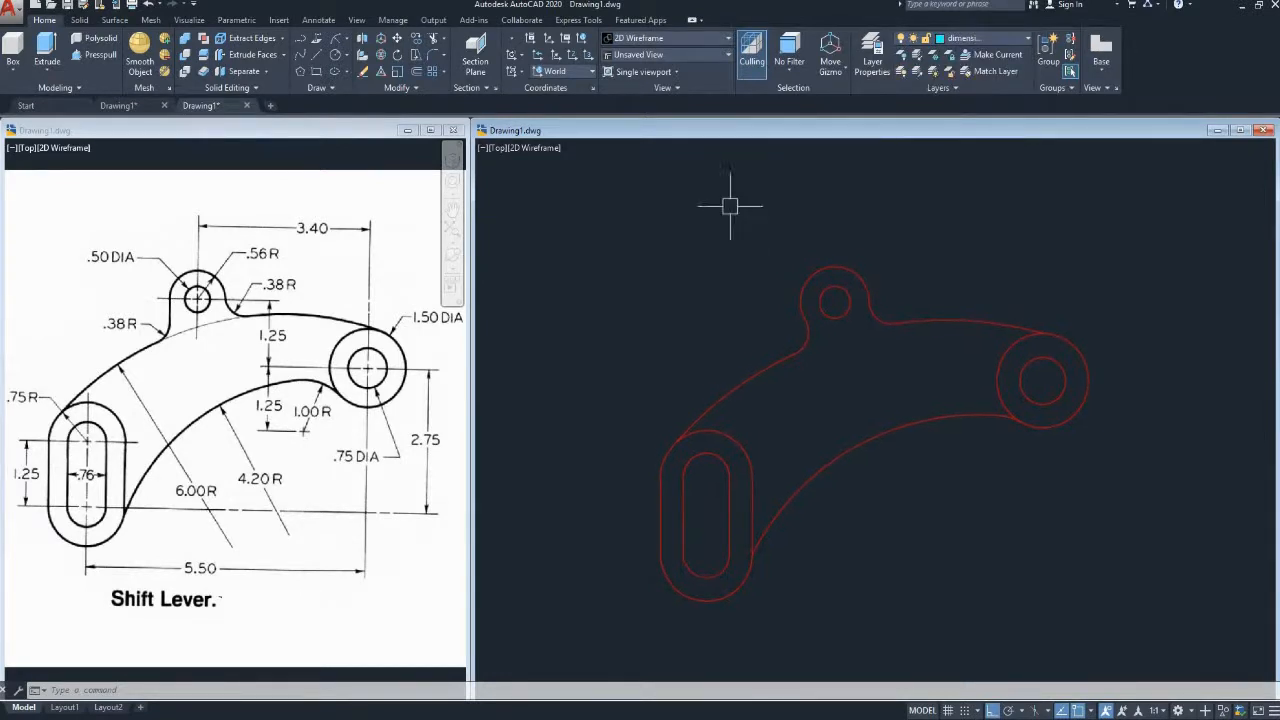
Add centre marks to the upper lug, the right end circle and both rounded ends of the slot
click(319, 20)
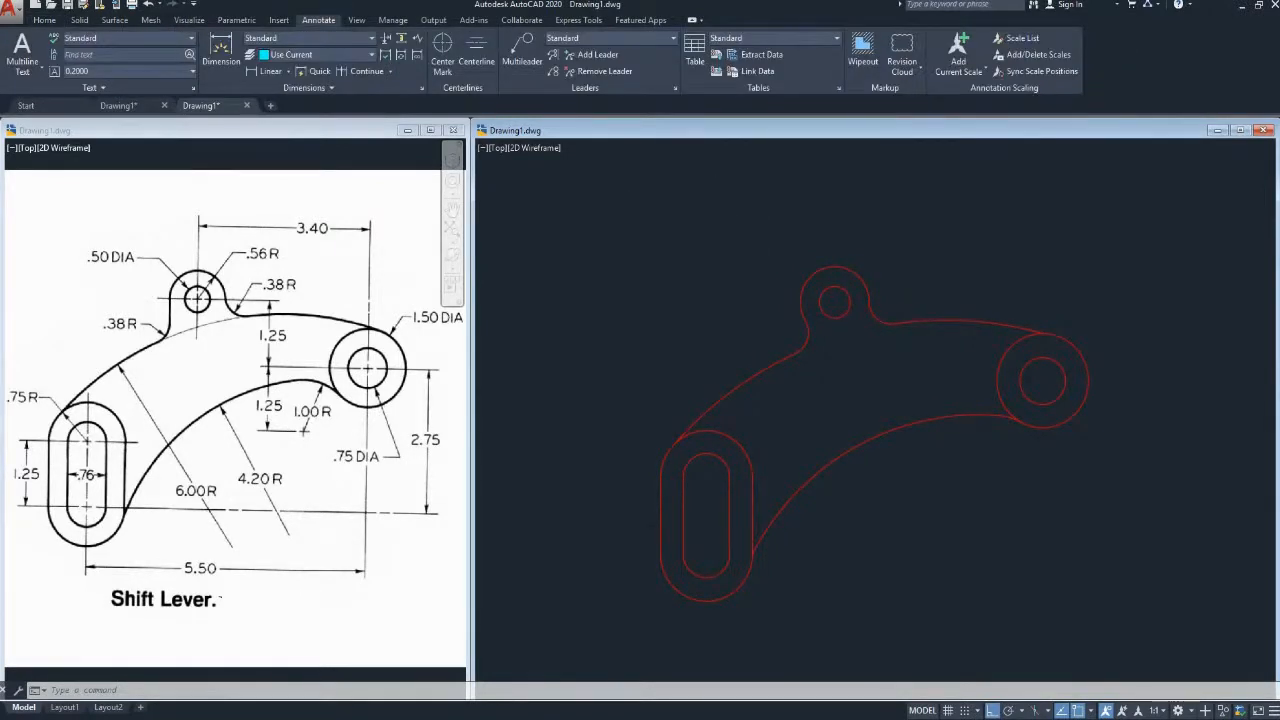
click(442, 50)
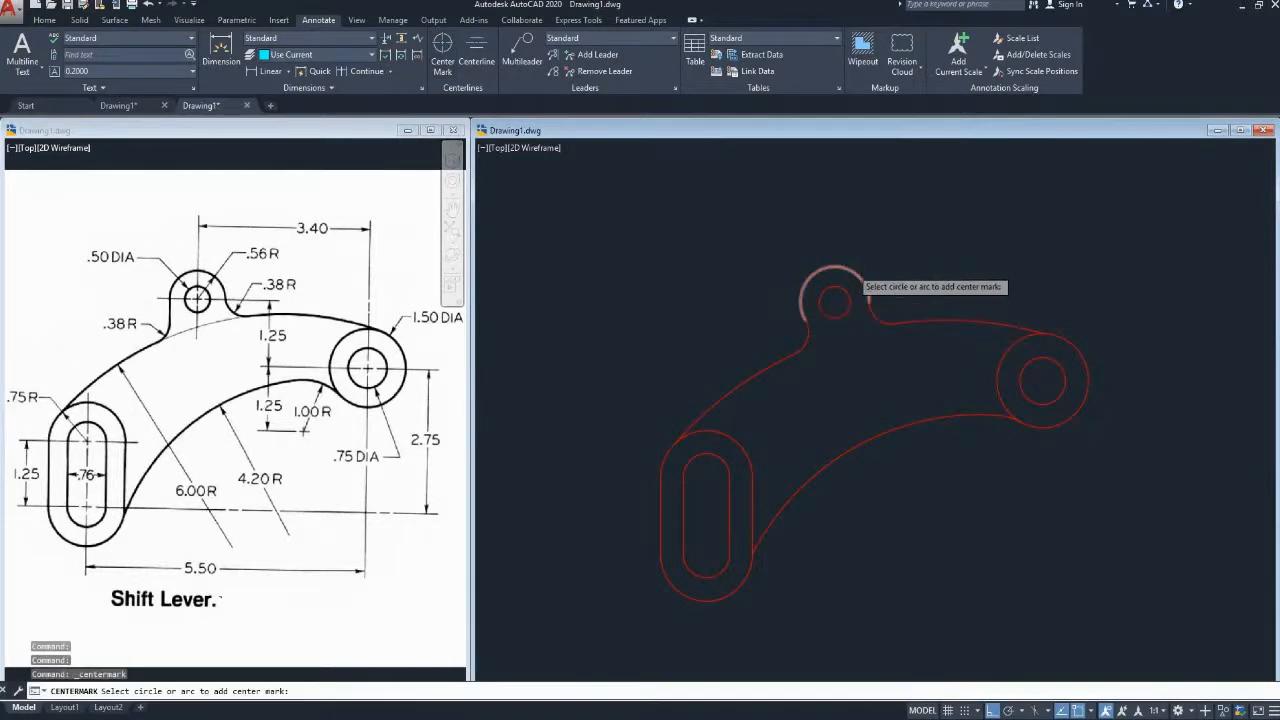
click(828, 289)
click(1078, 346)
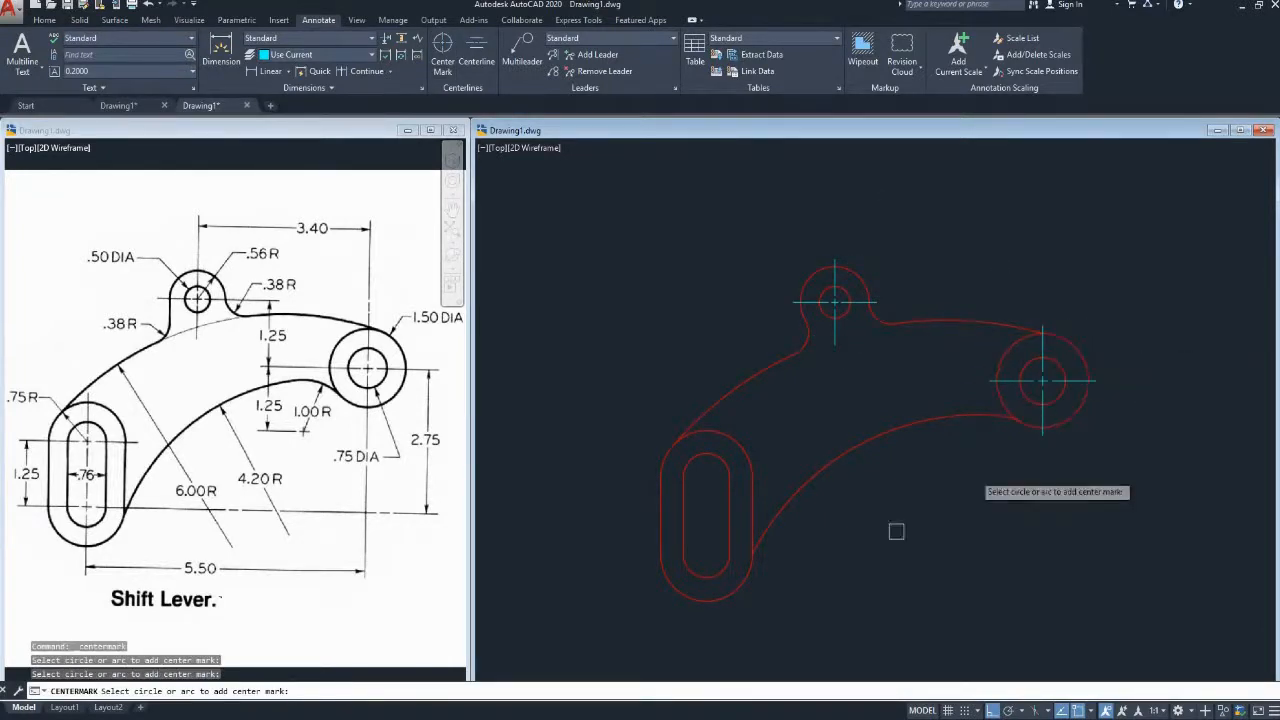
click(736, 440)
mouse_move(789, 431)
middle_down()
mouse_move(749, 413)
mouse_move(788, 381)
middle_up()
key(Escape)
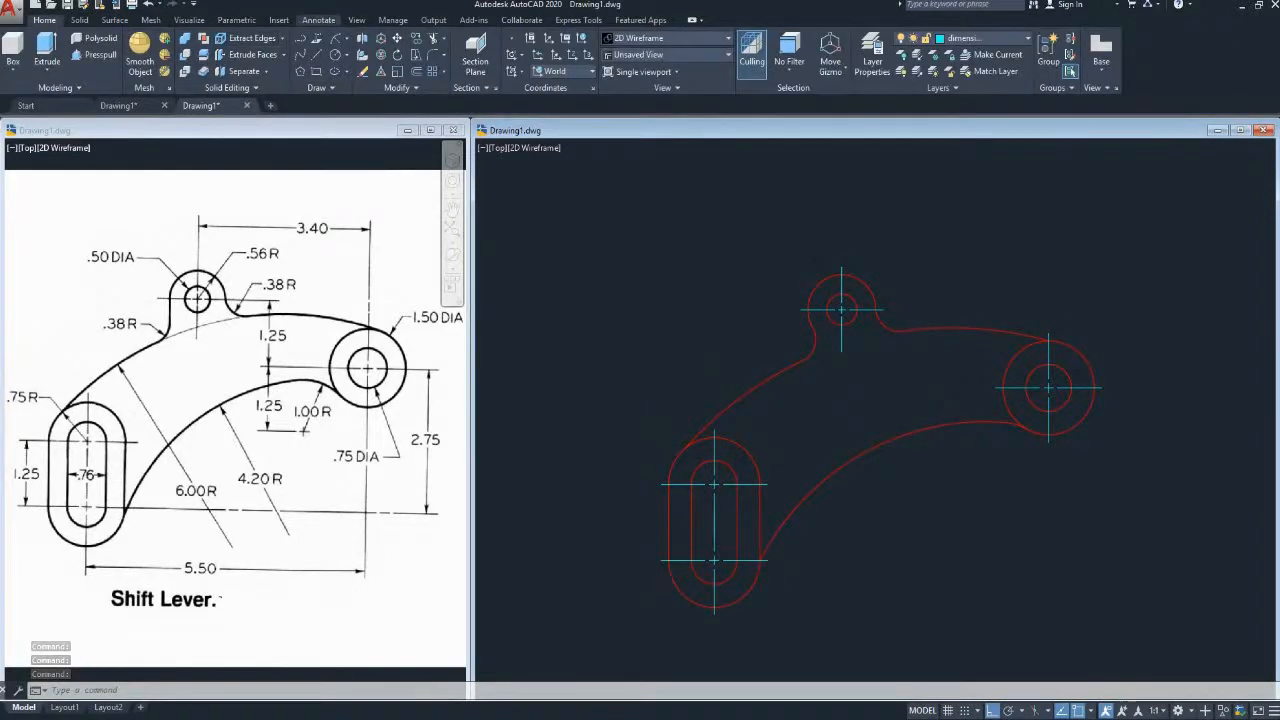
Add a horizontal linear dimension between the upper lug's centre and the right end circle's centre, placed above the lever
click(319, 20)
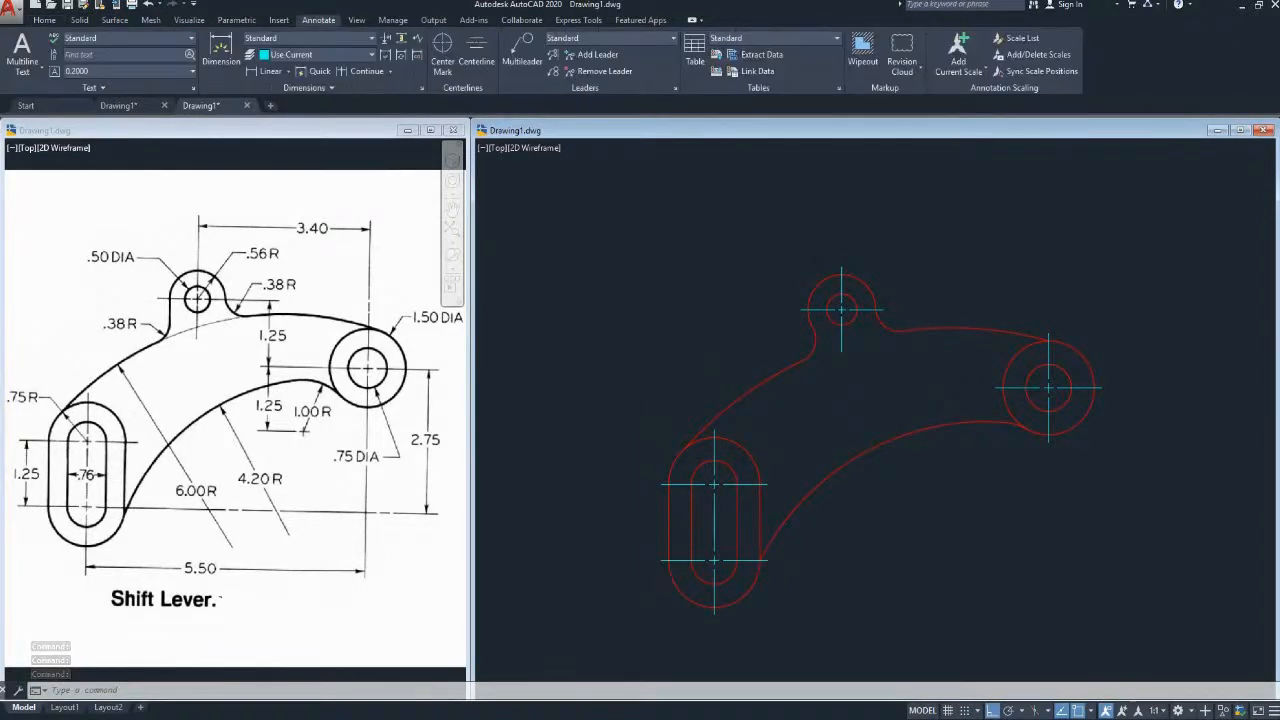
click(266, 71)
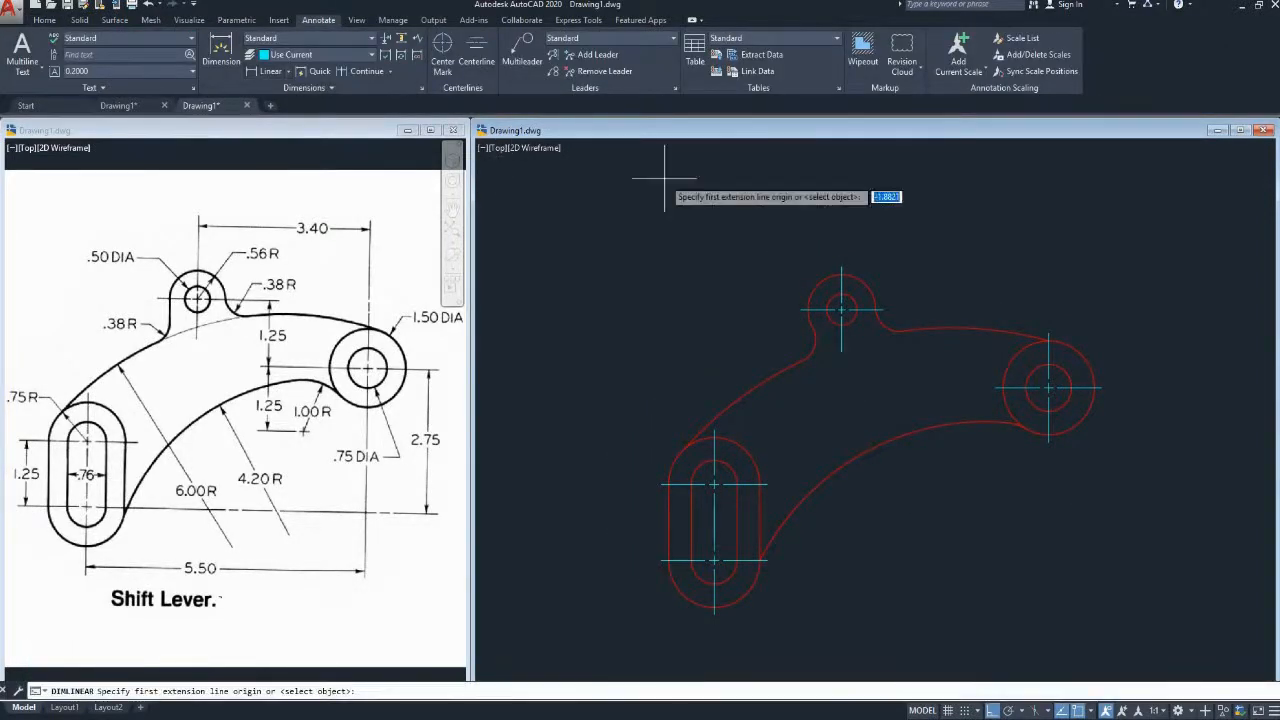
click(1048, 335)
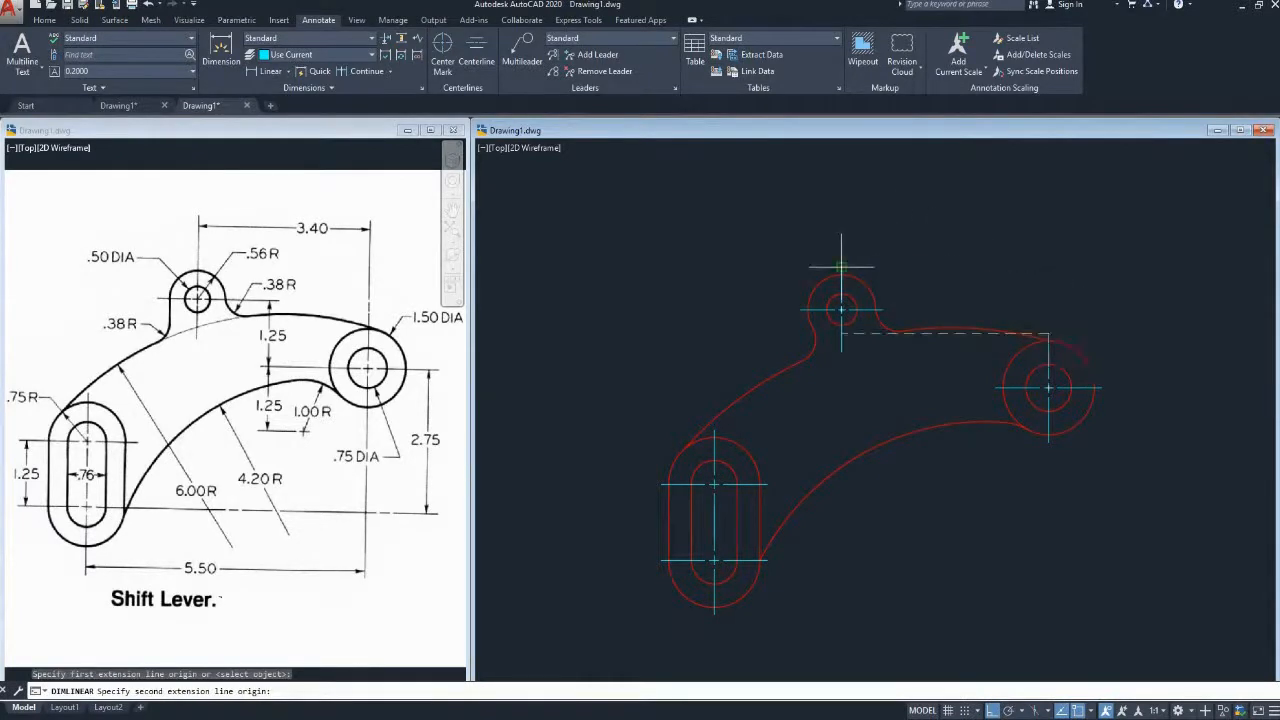
click(841, 272)
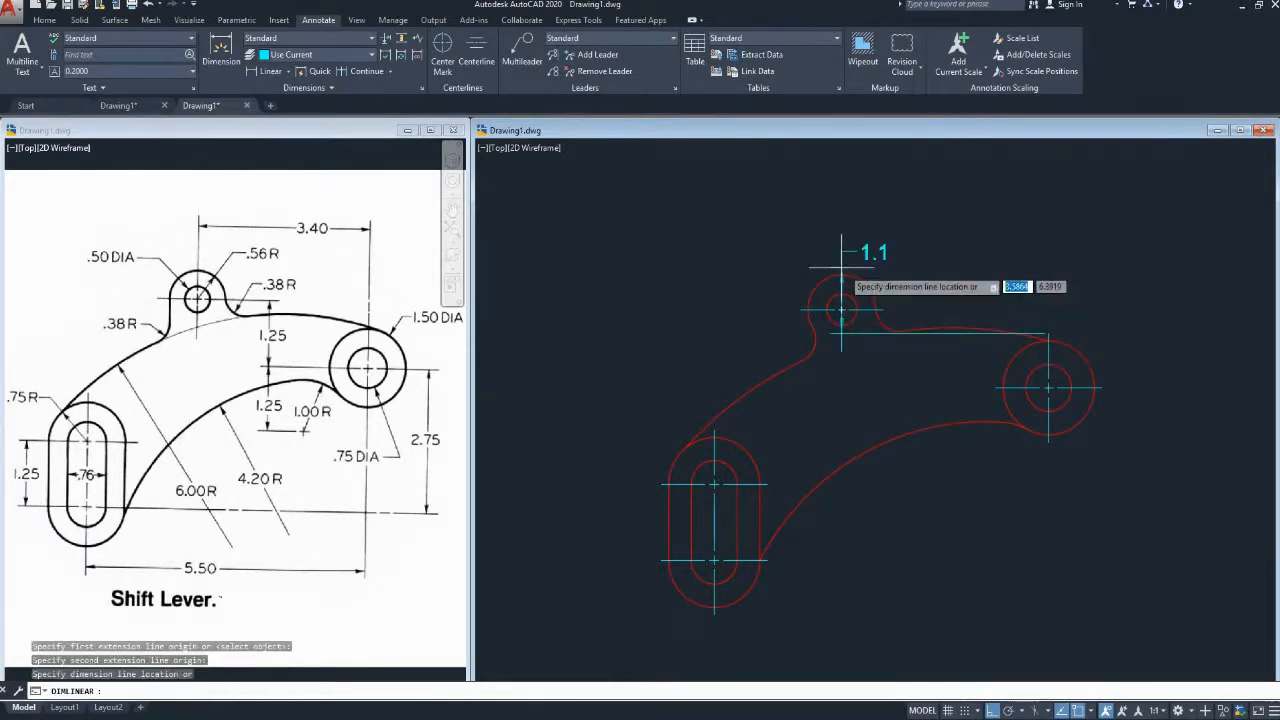
click(945, 226)
mouse_move(944, 308)
middle_down()
mouse_move(903, 298)
mouse_move(910, 283)
middle_up()
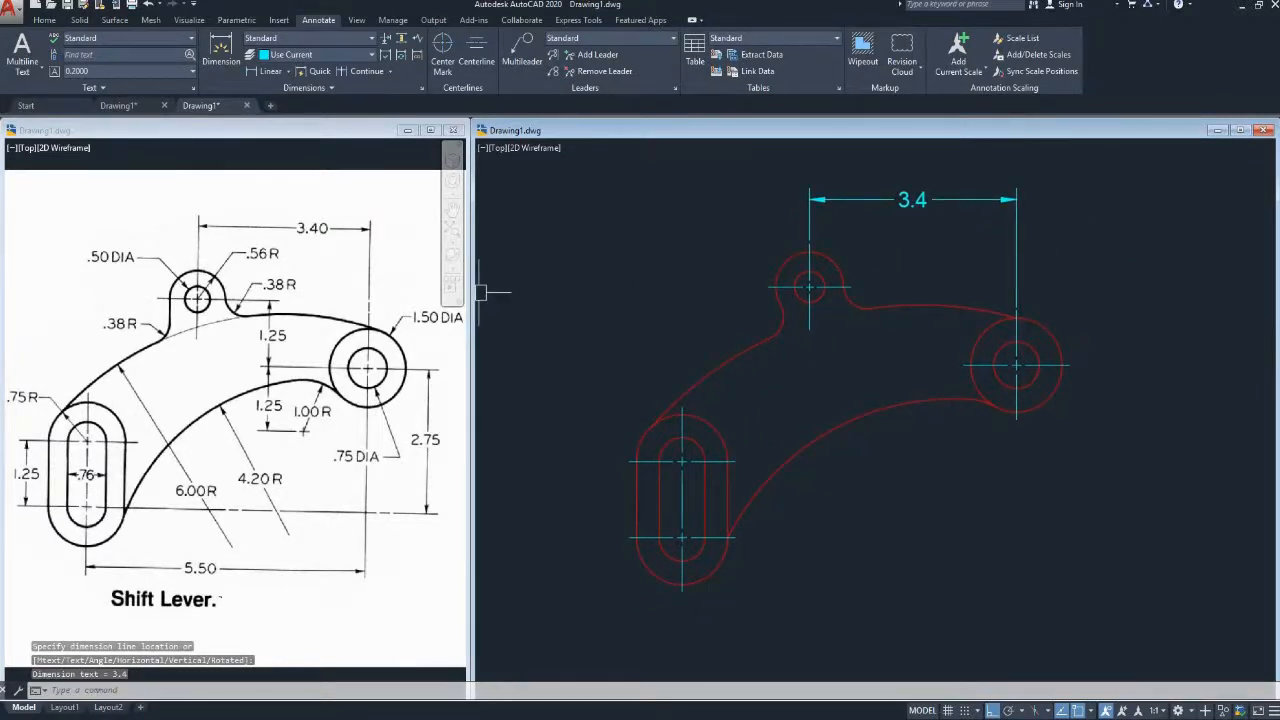
Add a vertical linear dimension from the right end circle's centre to the slot's lower centre, placed right of the lever
key(Return)
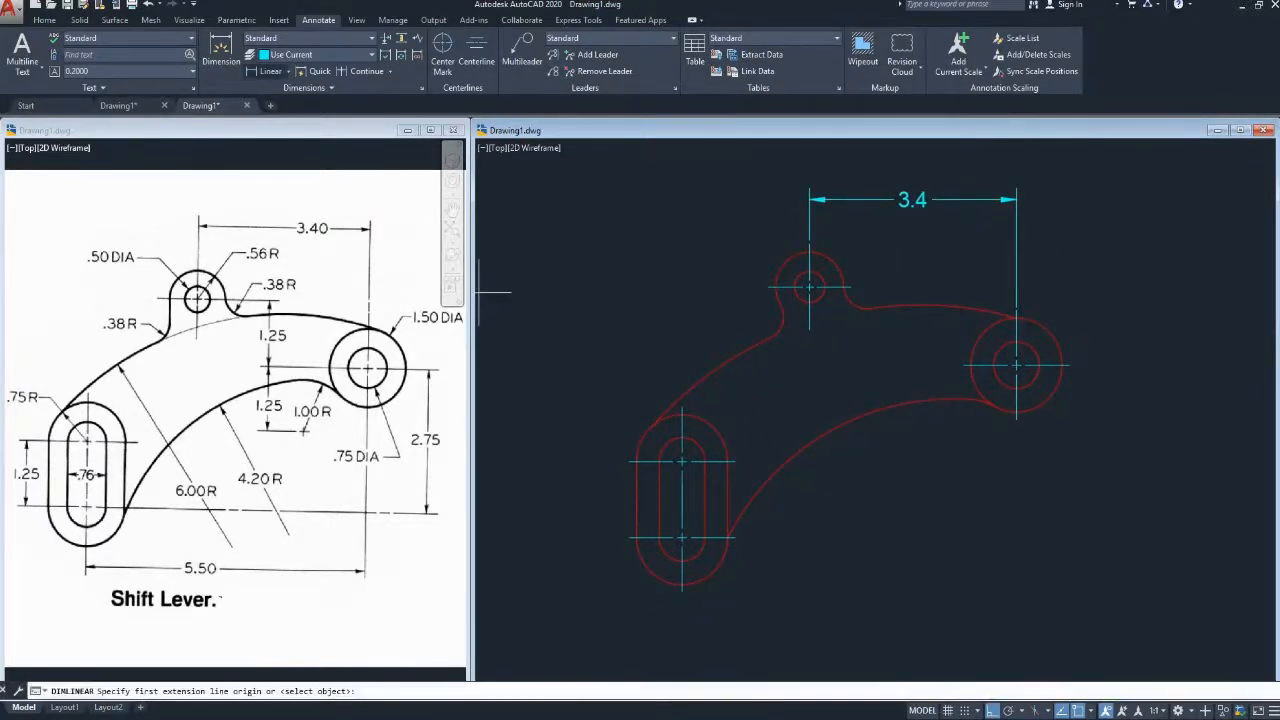
click(1069, 366)
click(735, 537)
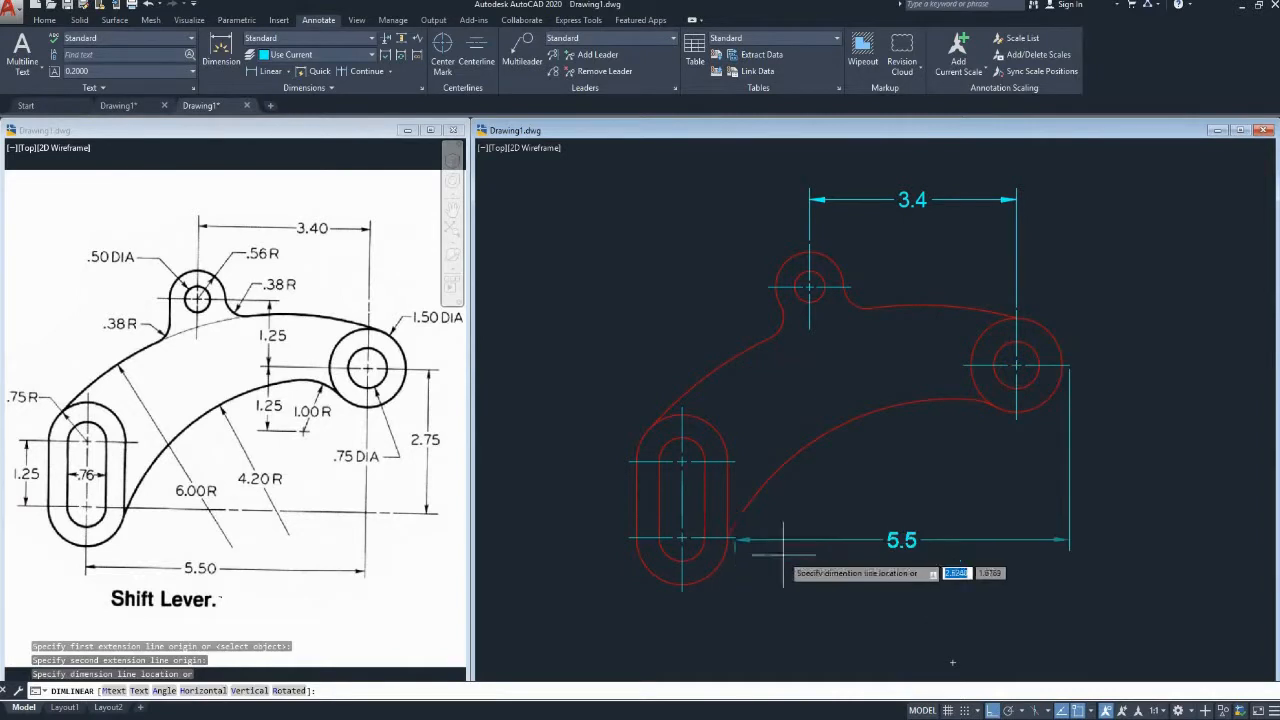
click(1109, 455)
mouse_move(971, 480)
middle_down()
mouse_move(943, 466)
mouse_move(960, 468)
mouse_move(886, 475)
middle_up()
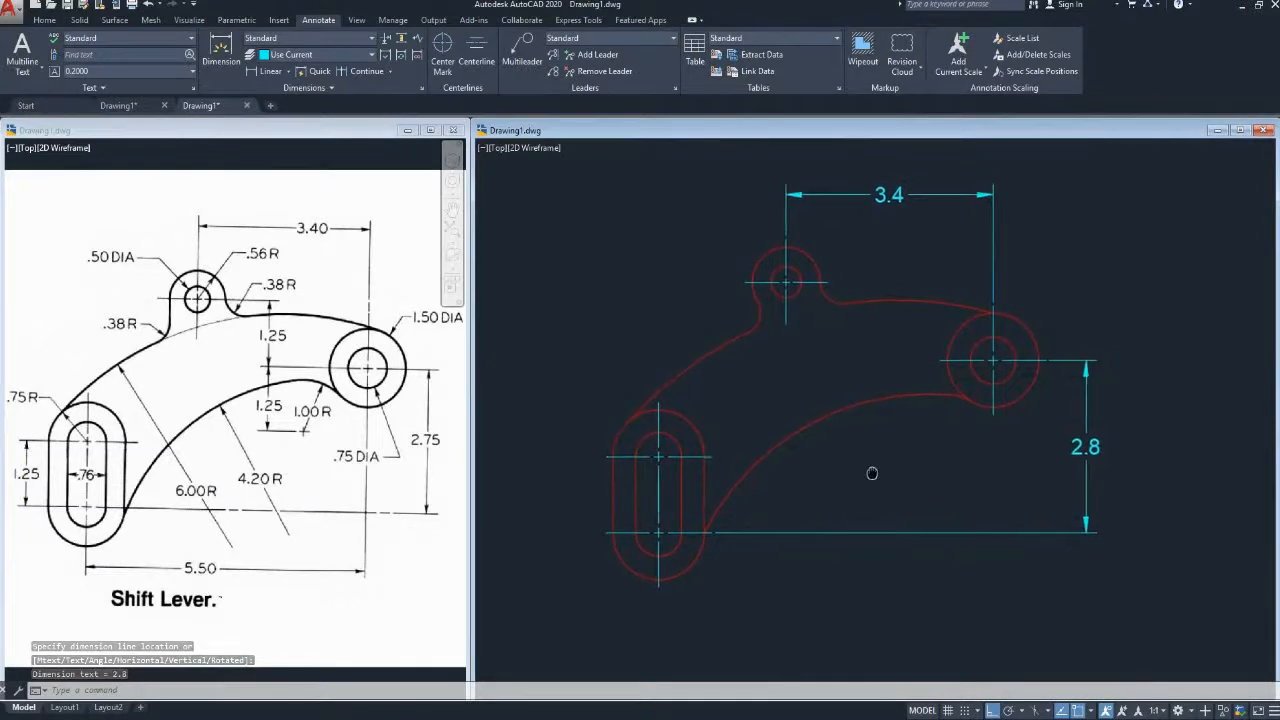
Add a diameter dimension to the small hole in the upper lug, placing its text above and left of the lug
click(288, 71)
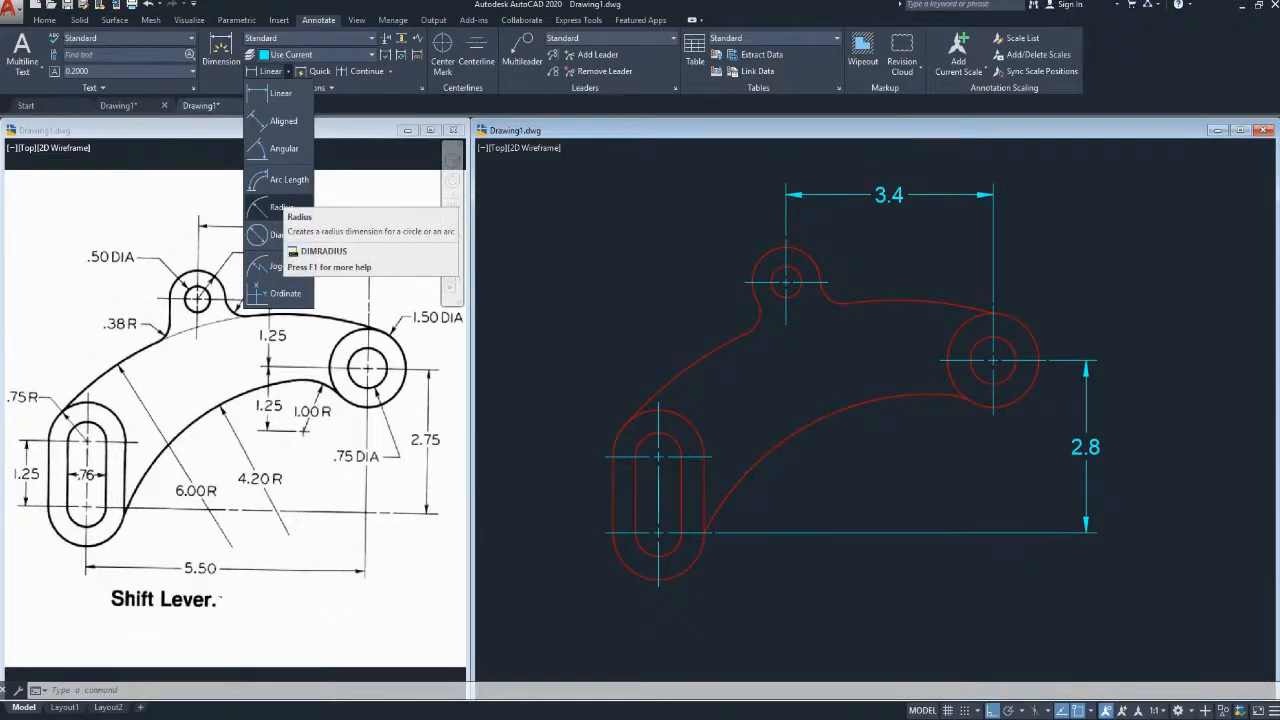
click(275, 235)
scroll(805, 300, up, 3)
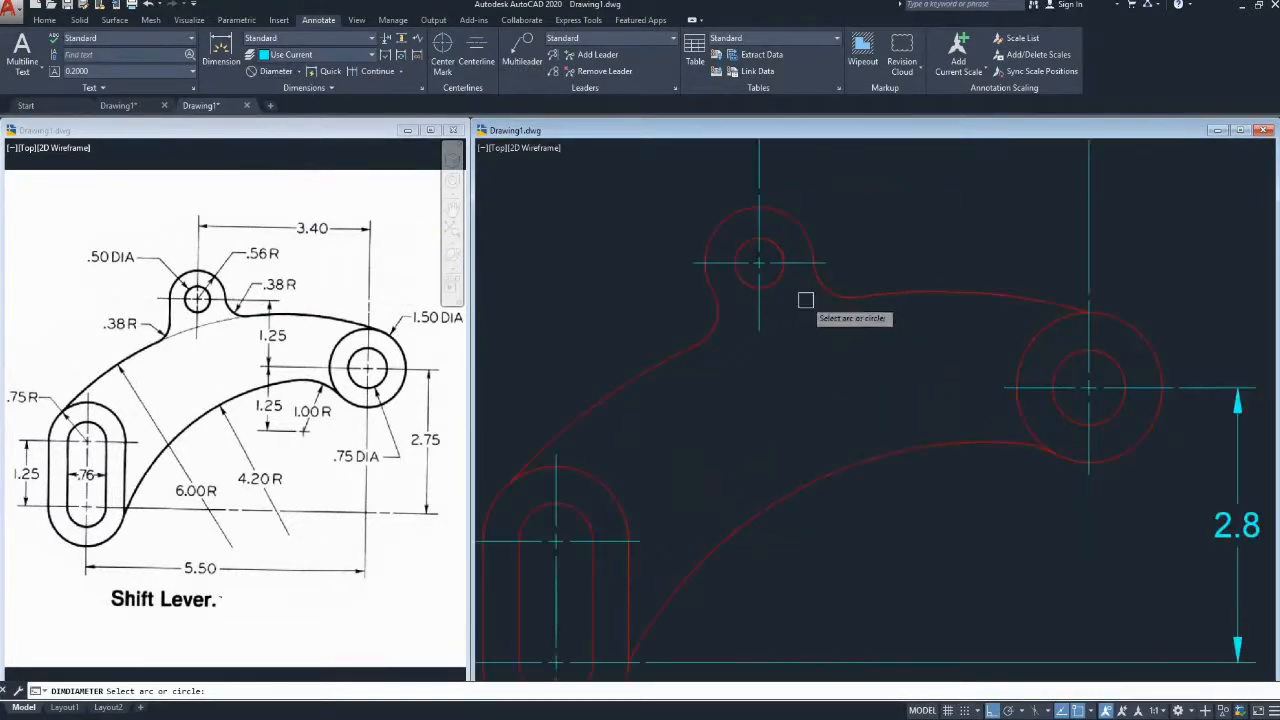
click(737, 248)
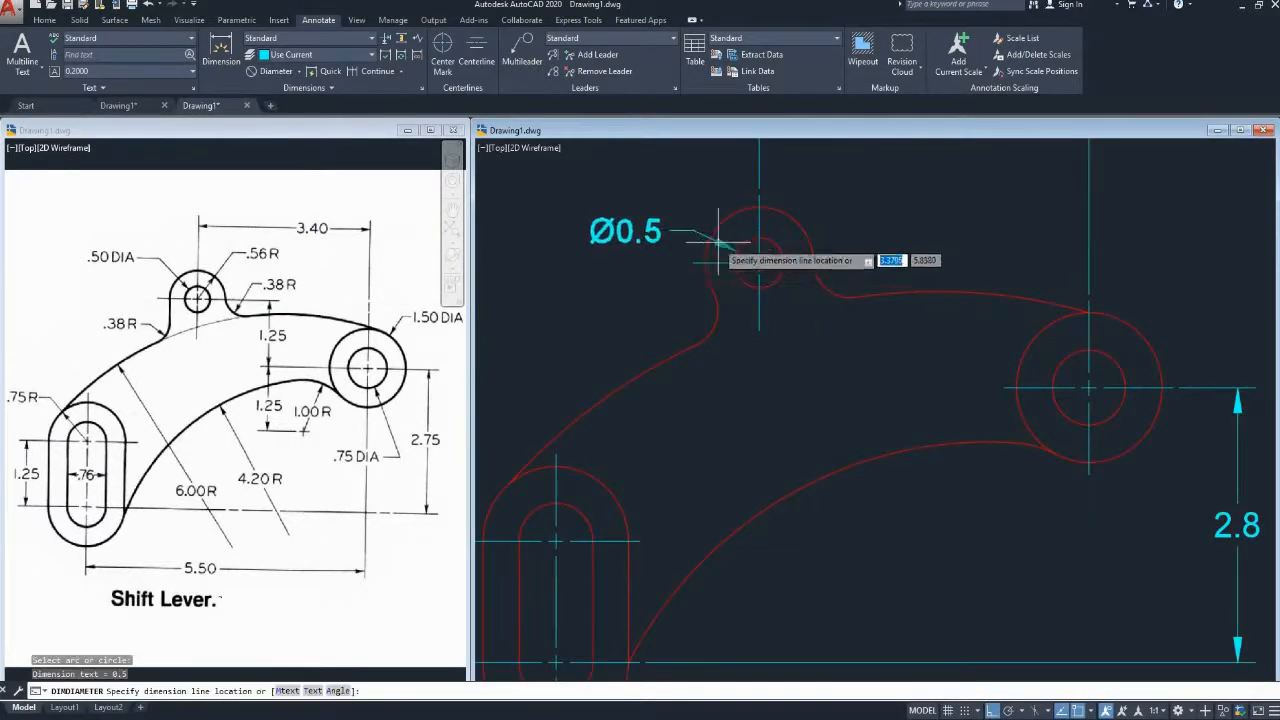
click(660, 185)
scroll(815, 290, down, 2)
Add a diameter dimension to the inner circle of the lever's right end, with its text above and right of it
key(Return)
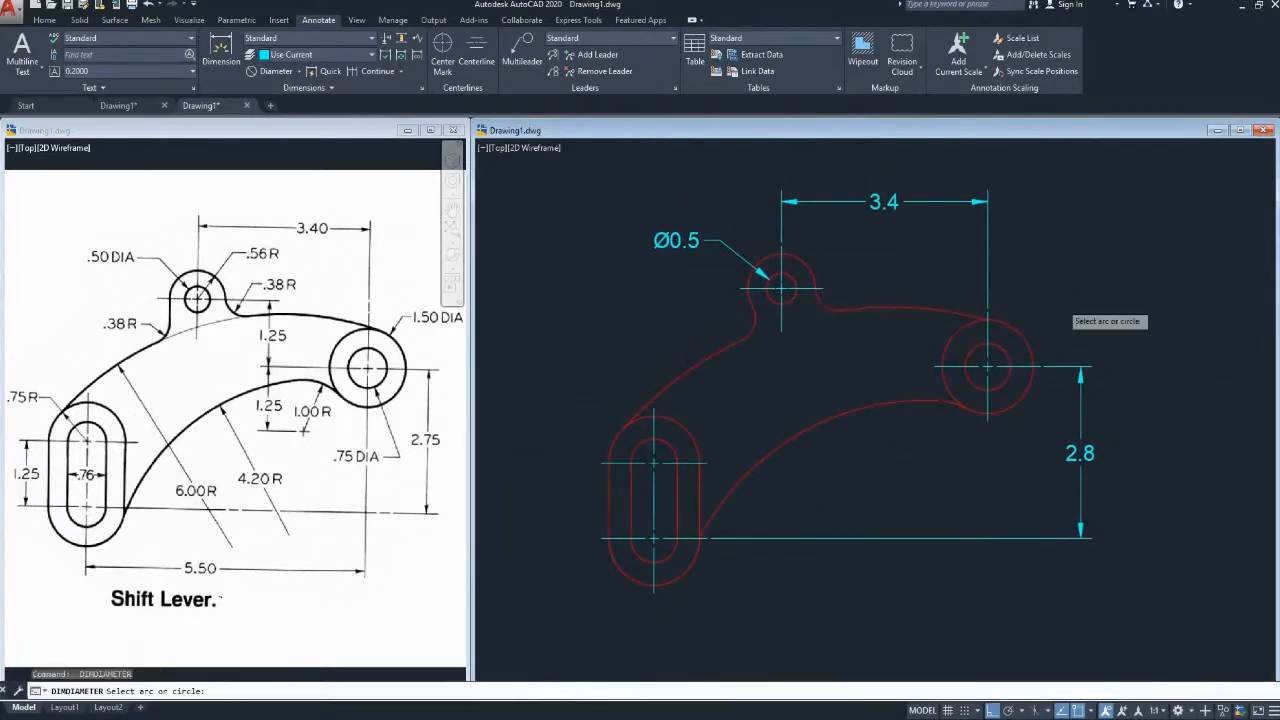
click(982, 346)
click(1062, 277)
middle_drag(759, 360, 788, 342)
middle_drag(733, 425, 754, 391)
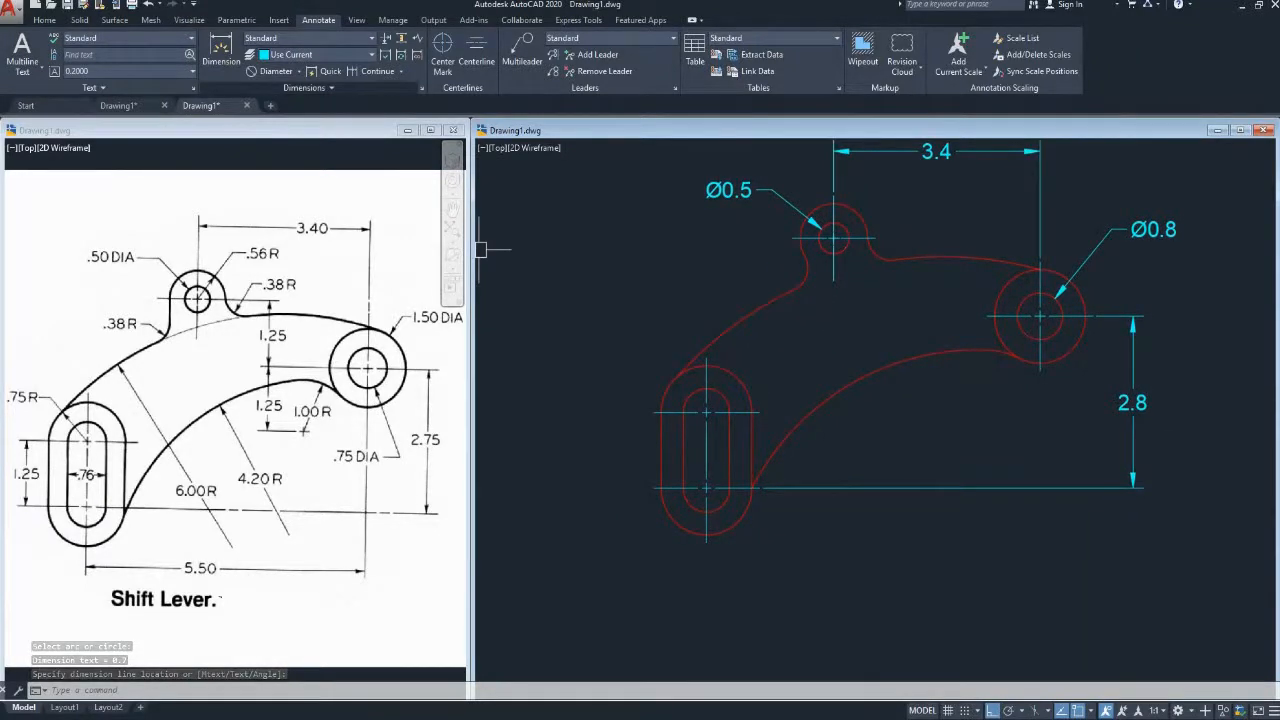
Add a horizontal linear dimension across the width of the inner slot, midway between its two rounded ends
click(280, 71)
click(268, 95)
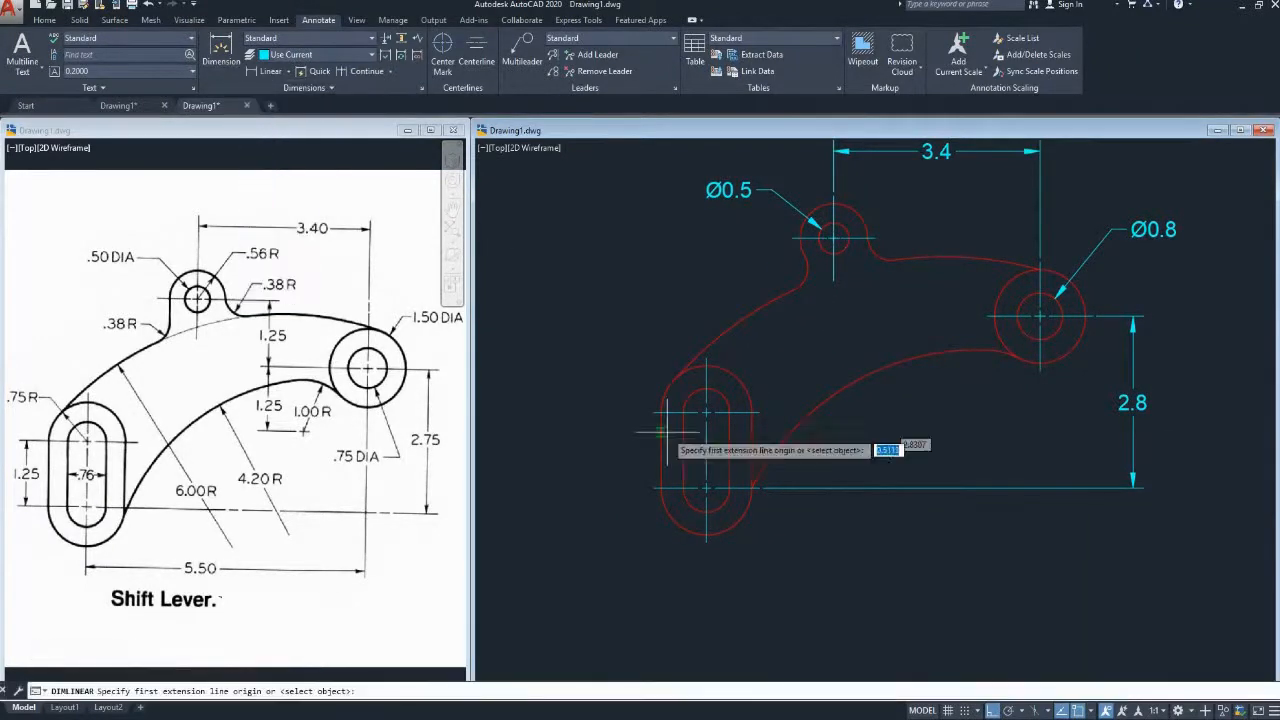
scroll(706, 488, up, 2)
click(708, 493)
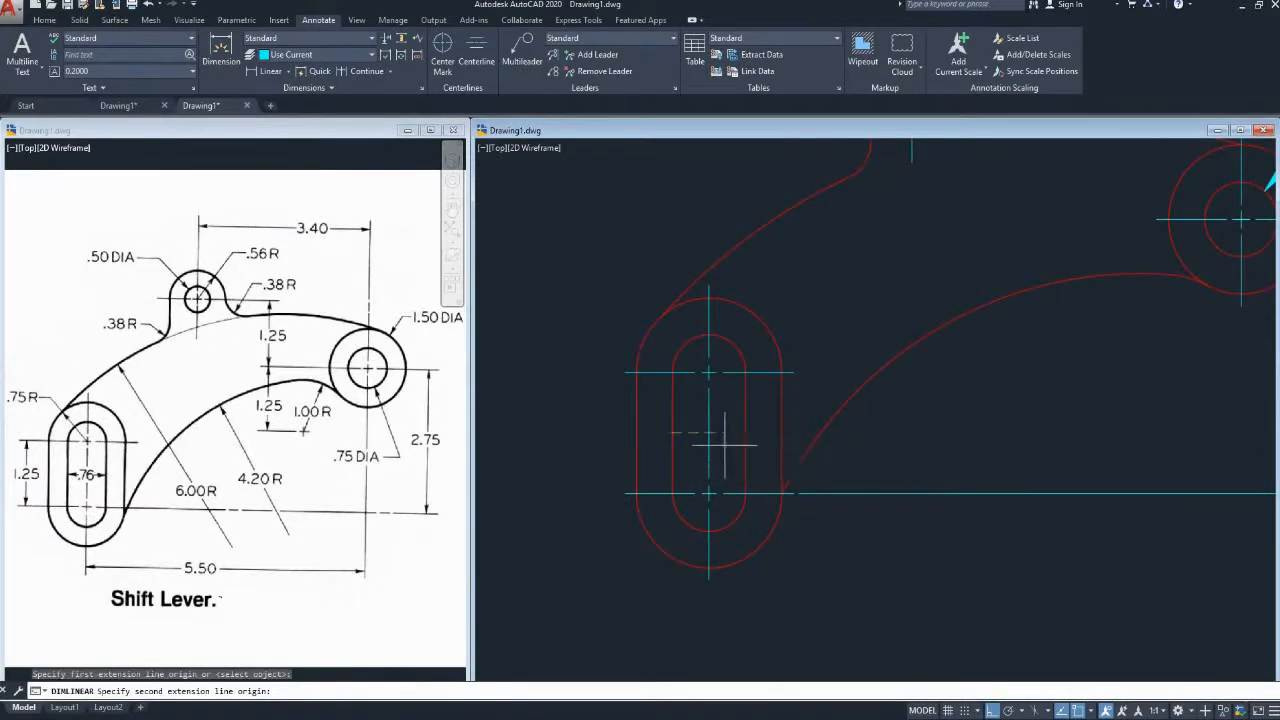
click(745, 433)
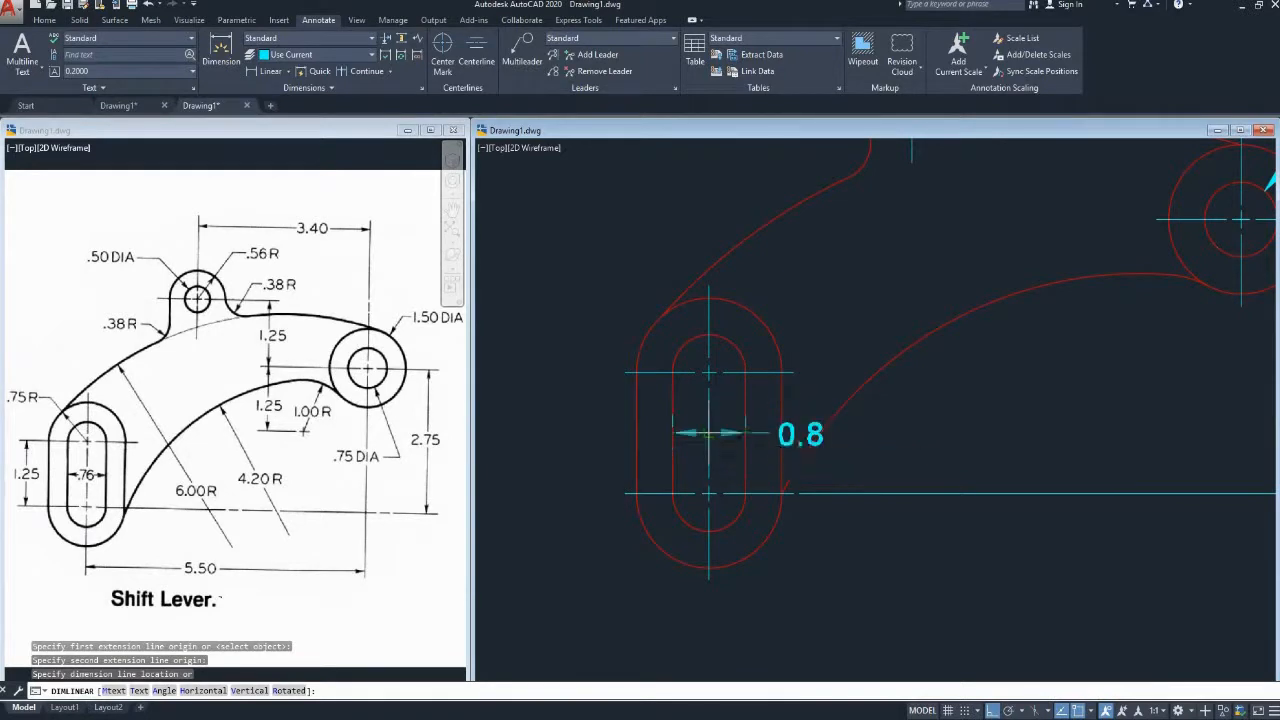
click(790, 433)
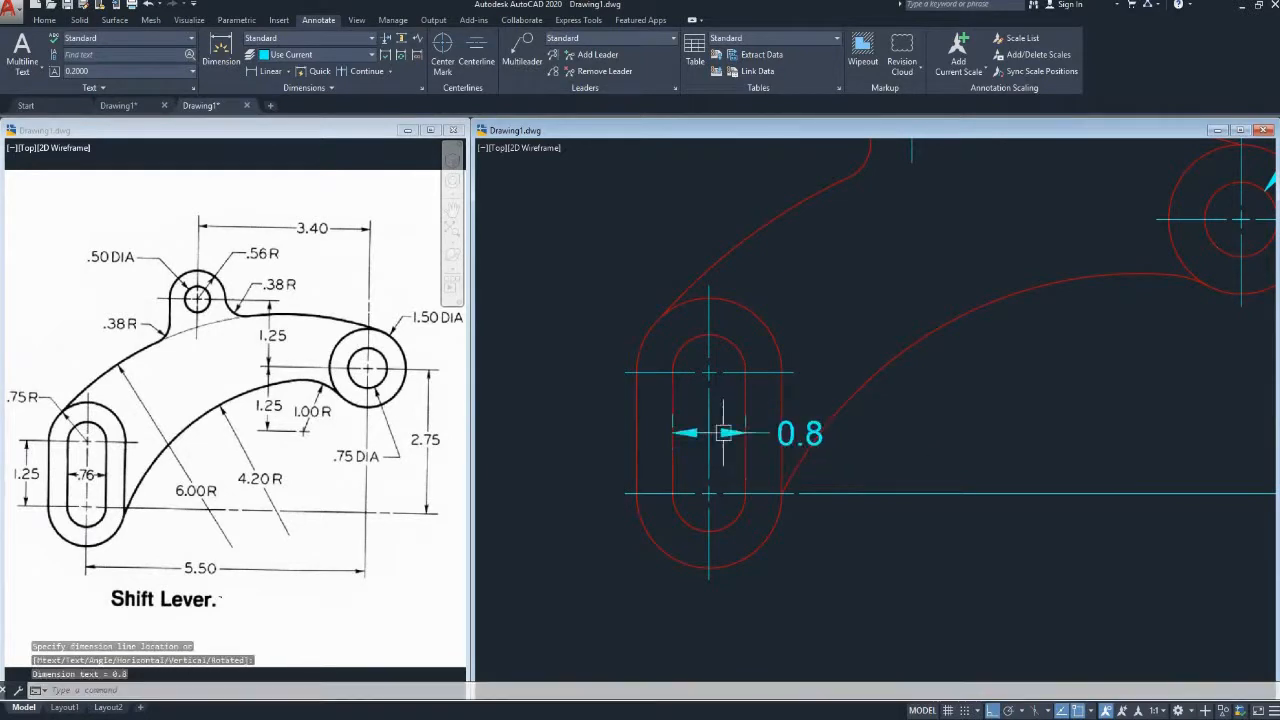
Move the slot width dimension's text to the left, outside the slot's outer outline
click(800, 433)
middle_drag(698, 473, 738, 481)
key(Escape)
scroll(738, 481, down, 5)
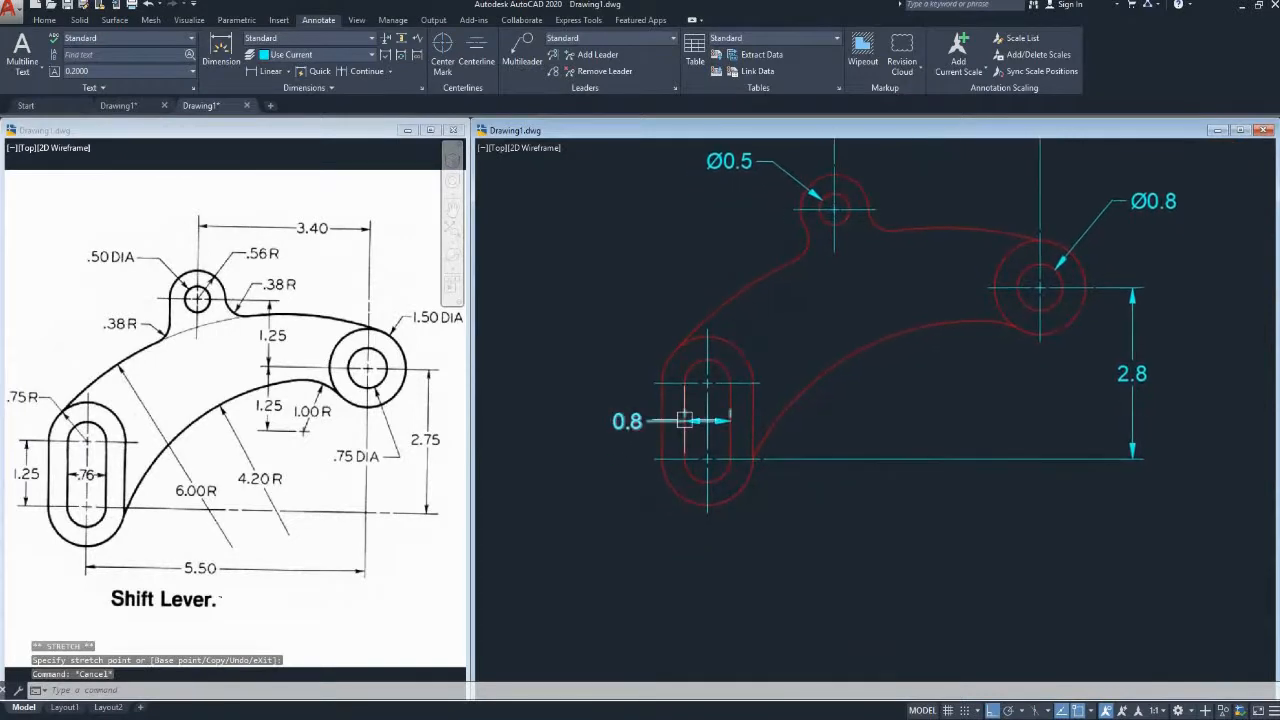
Add a vertical linear dimension between the slot's upper and lower centre marks, placed left of the slot width text
middle_drag(600, 363, 626, 343)
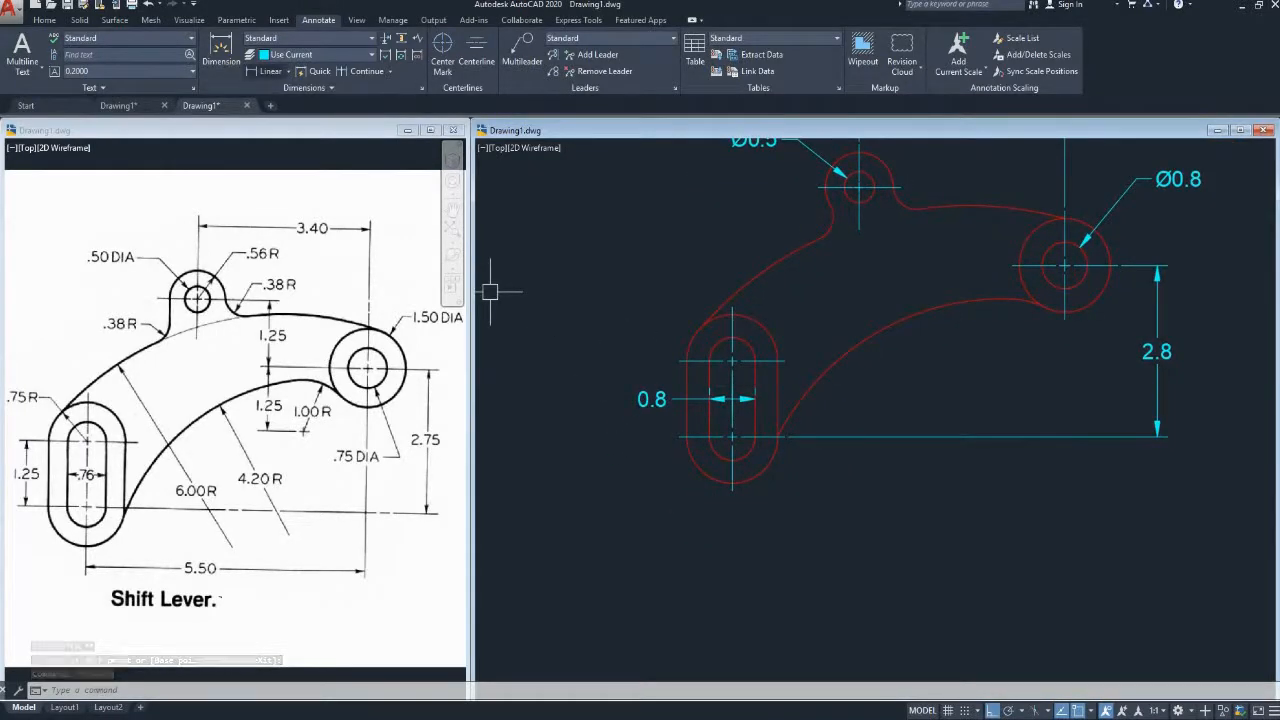
key(Return)
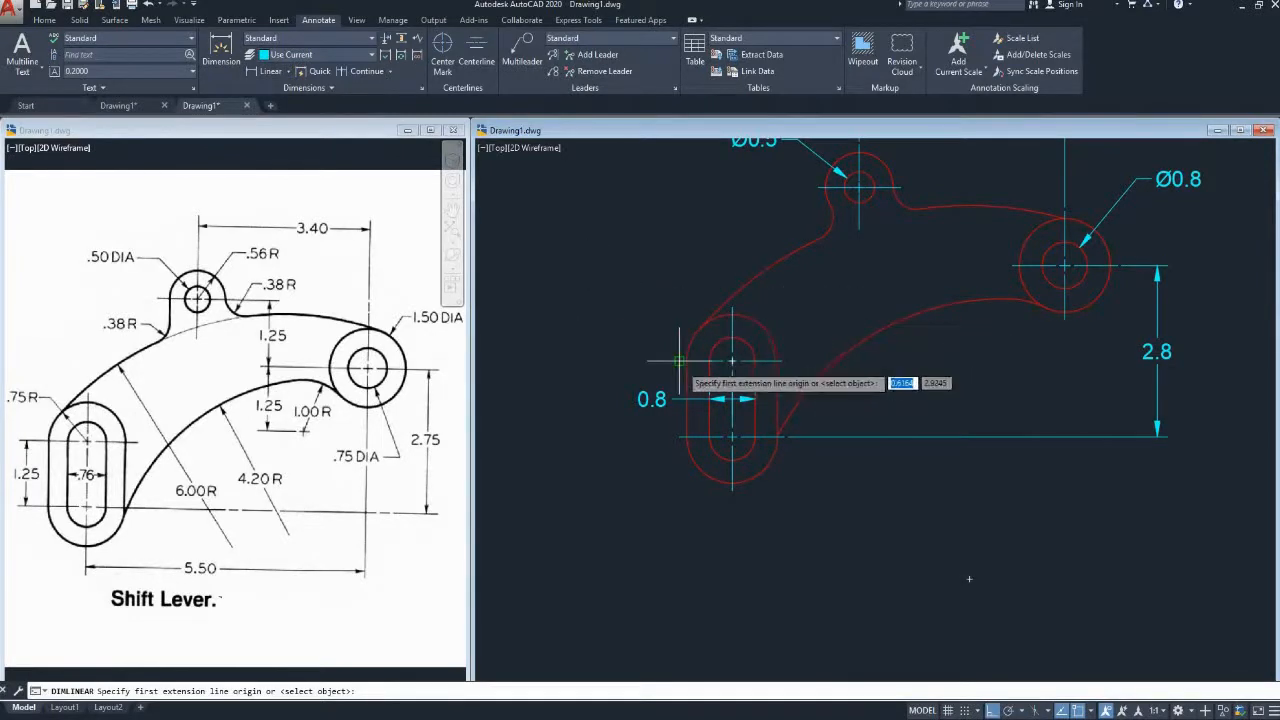
click(680, 361)
click(680, 436)
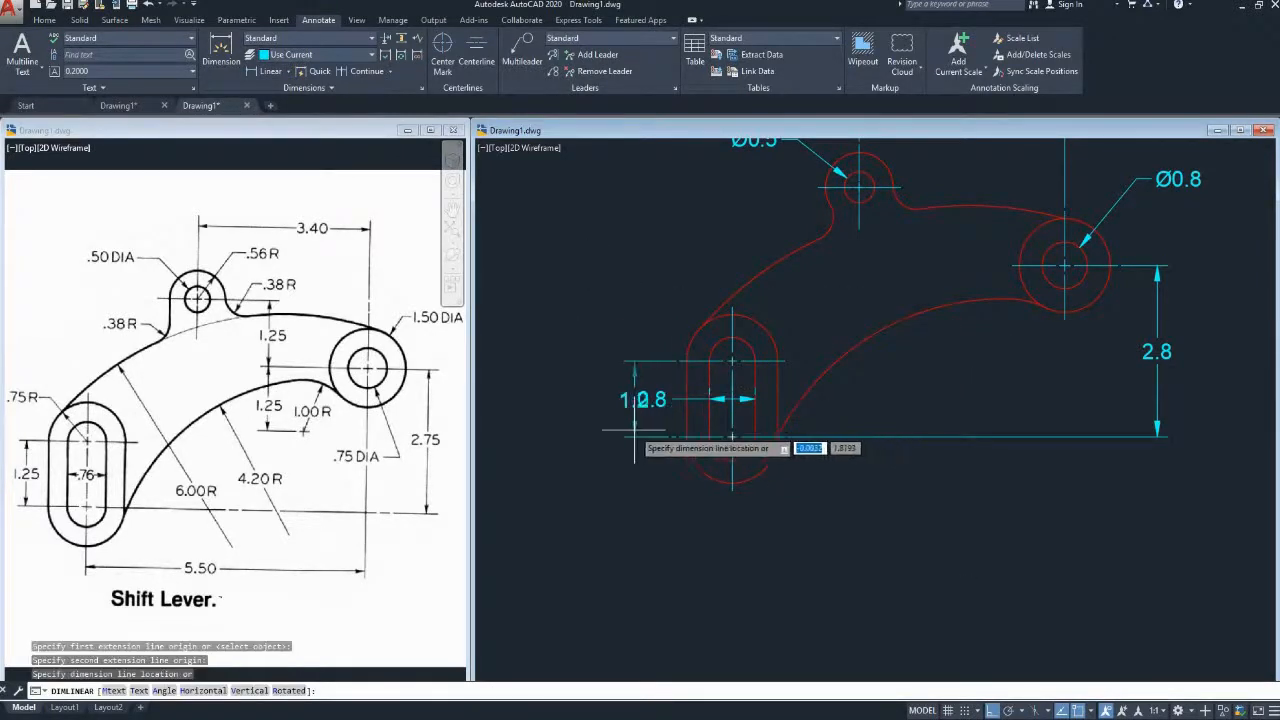
click(603, 430)
scroll(629, 357, down, 2)
mouse_move(780, 360)
middle_down()
mouse_move(796, 364)
mouse_move(792, 376)
mouse_move(796, 336)
mouse_move(796, 360)
middle_up()
Add a vertical linear dimension between the right end circle's centre and the upper lug's centre, placed between the two features
key(Return)
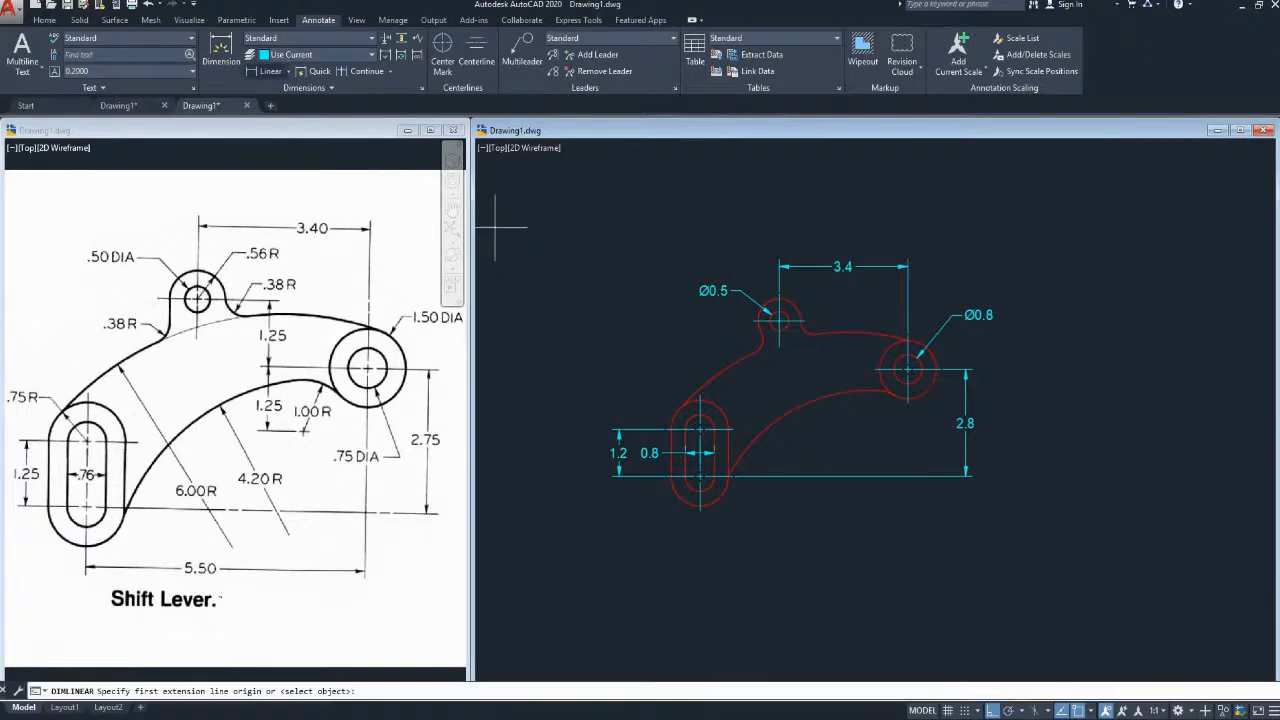
scroll(852, 378, up, 3)
click(886, 361)
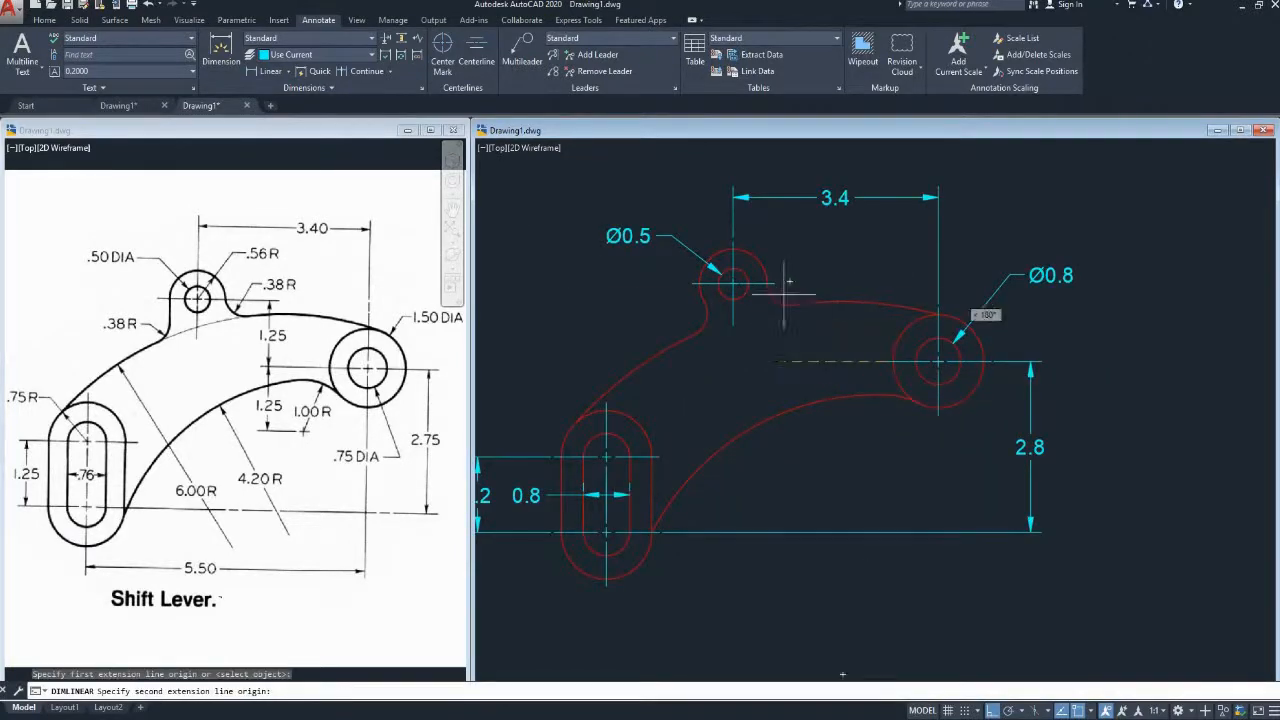
click(776, 285)
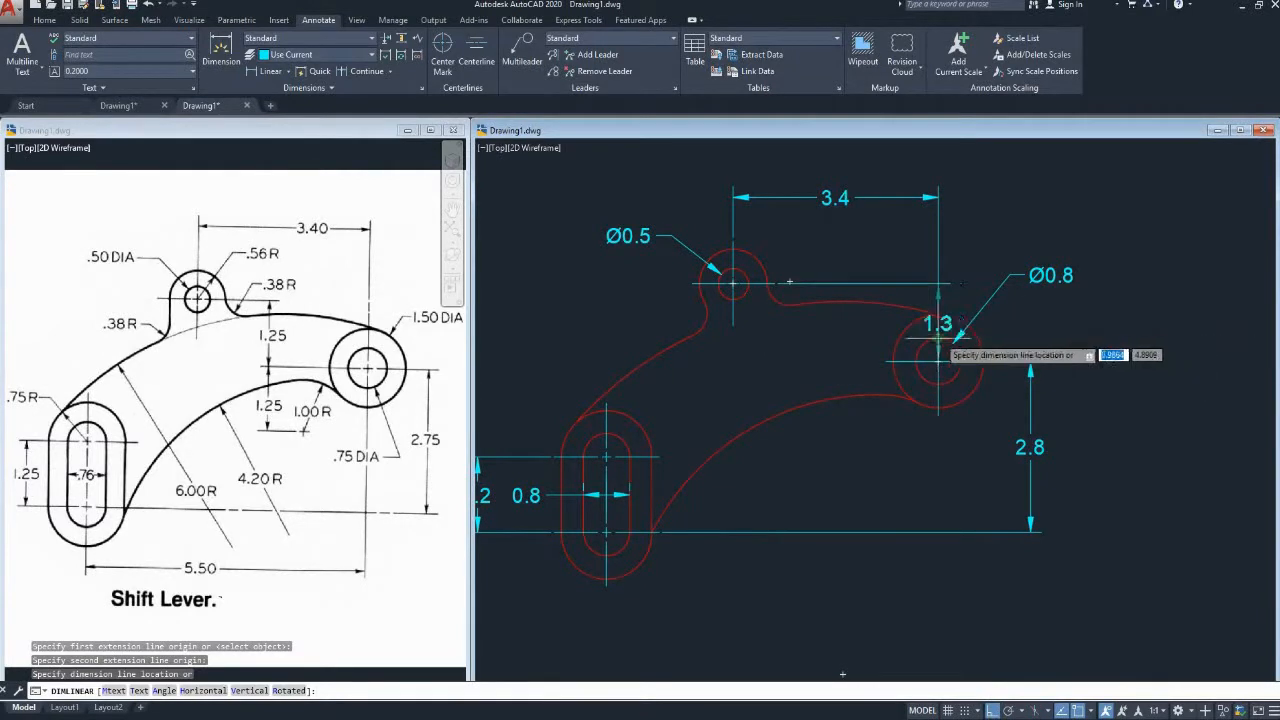
click(828, 352)
middle_drag(724, 381, 758, 345)
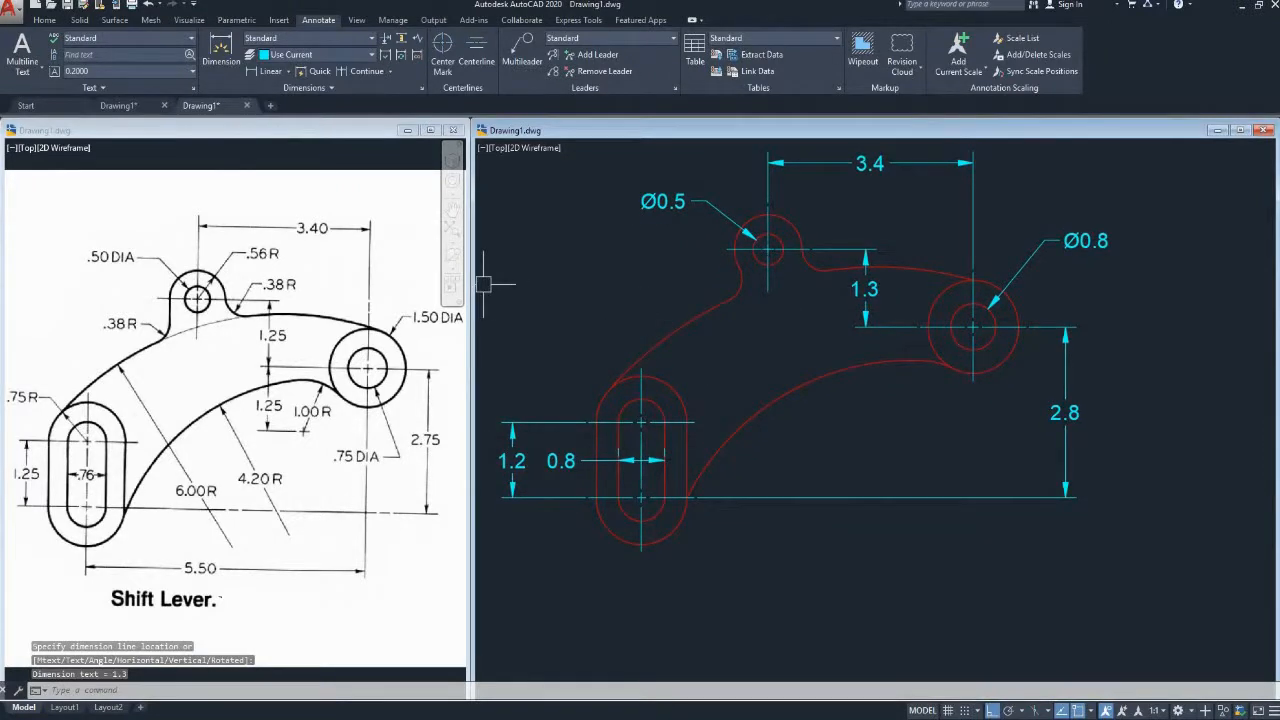
middle_drag(737, 338, 731, 355)
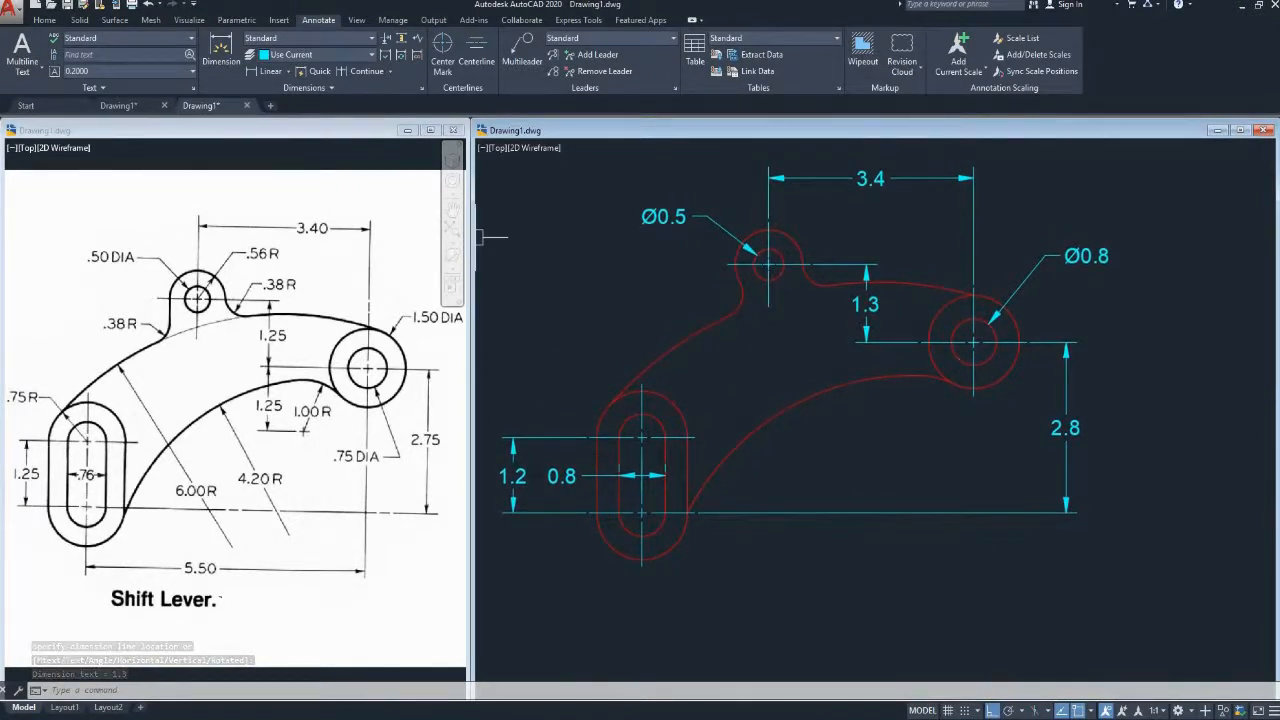
Add a diameter dimension to the outer circle of the lever's right end, placing its text above the inner circle's diameter
click(288, 71)
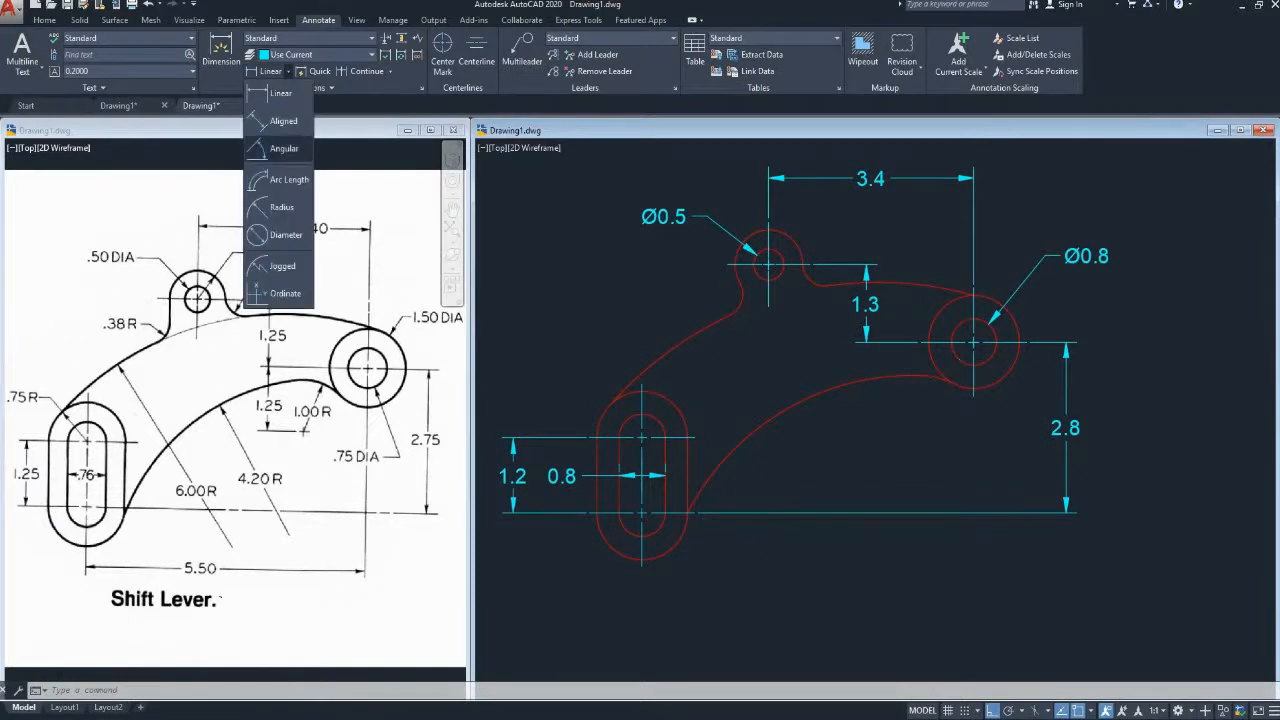
click(270, 234)
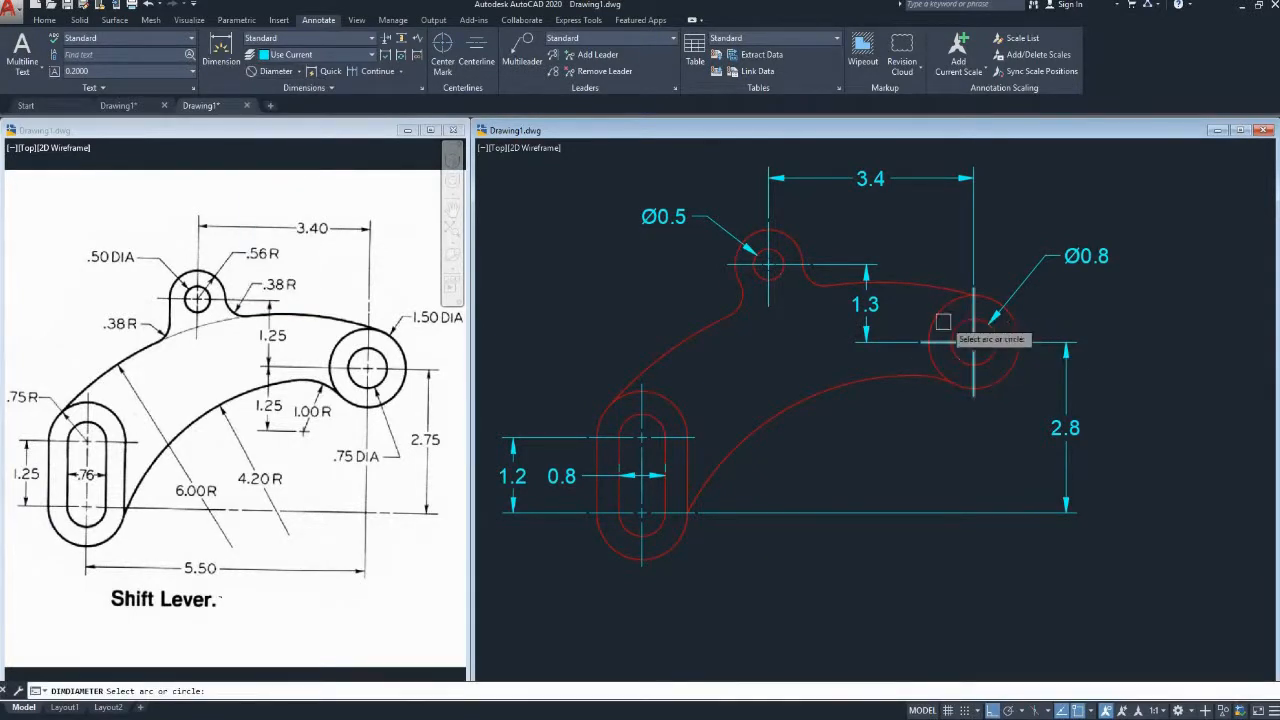
middle_drag(924, 325, 910, 323)
click(997, 325)
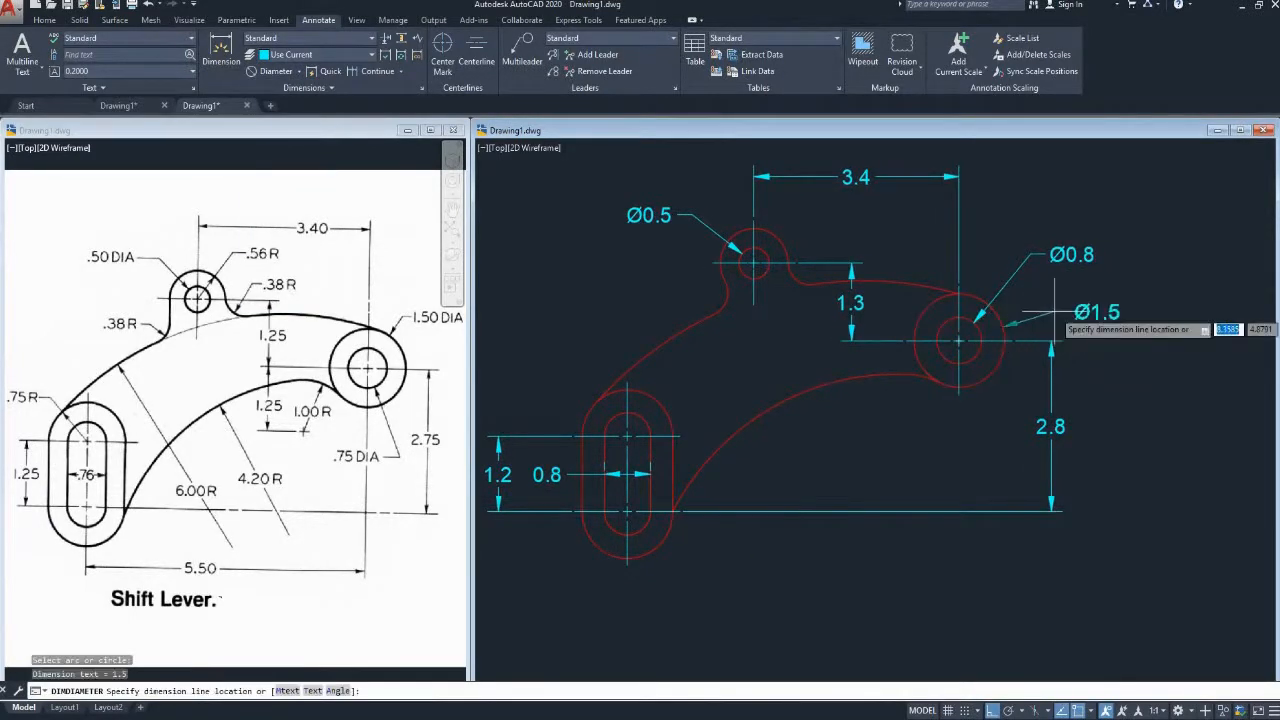
click(1015, 215)
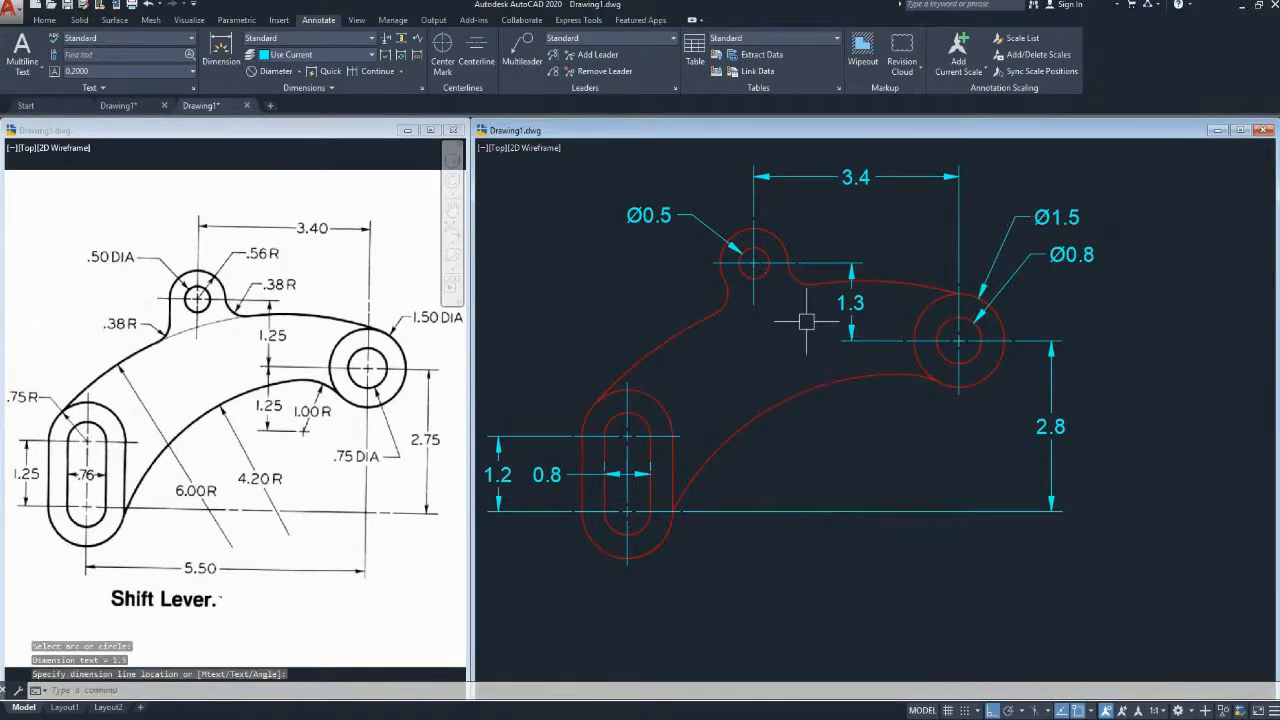
Add a radius dimension to the lever's large upper arc left of the lug, placing its text below the lower arc
scroll(850, 325, down, 2)
scroll(795, 376, up, 2)
middle_drag(809, 371, 816, 339)
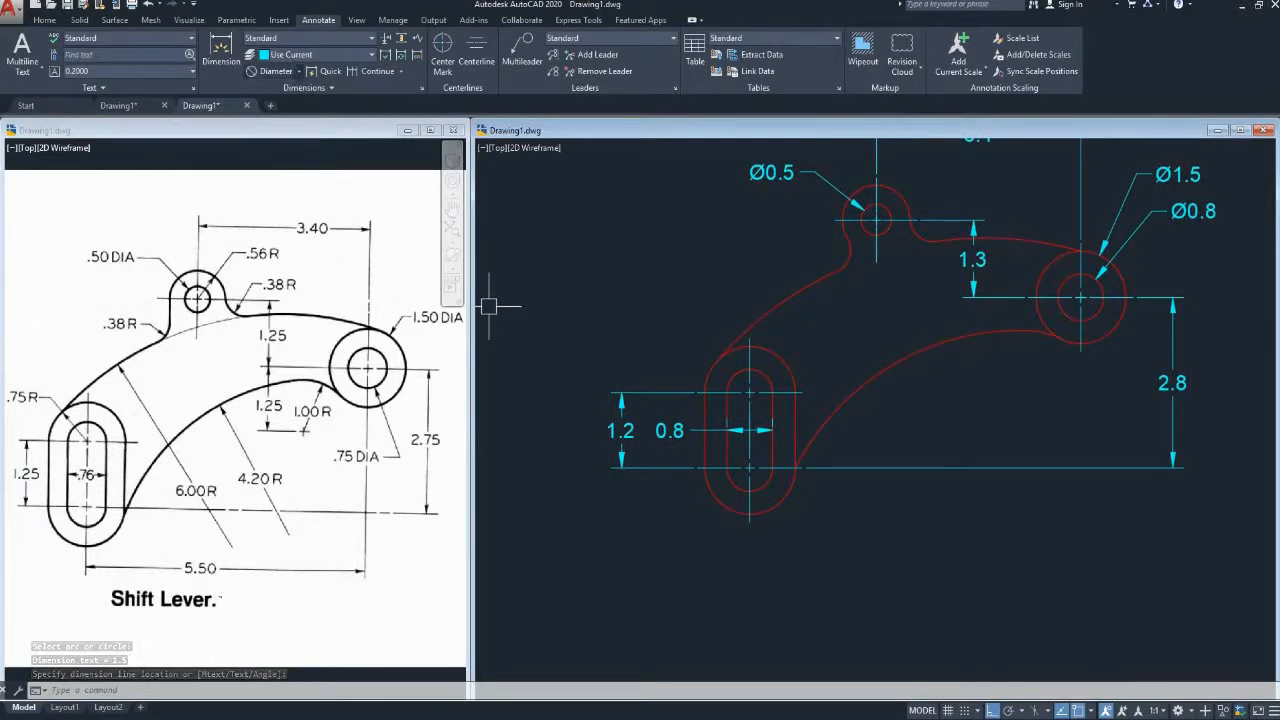
click(276, 71)
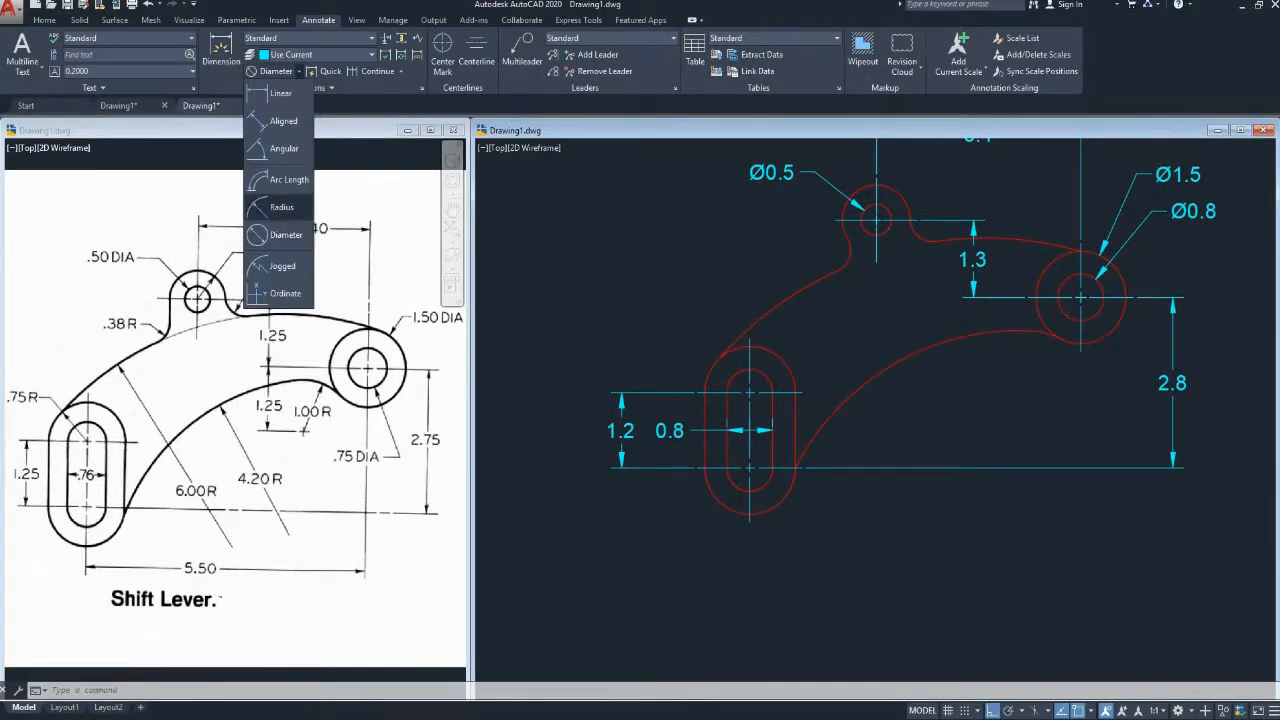
click(285, 208)
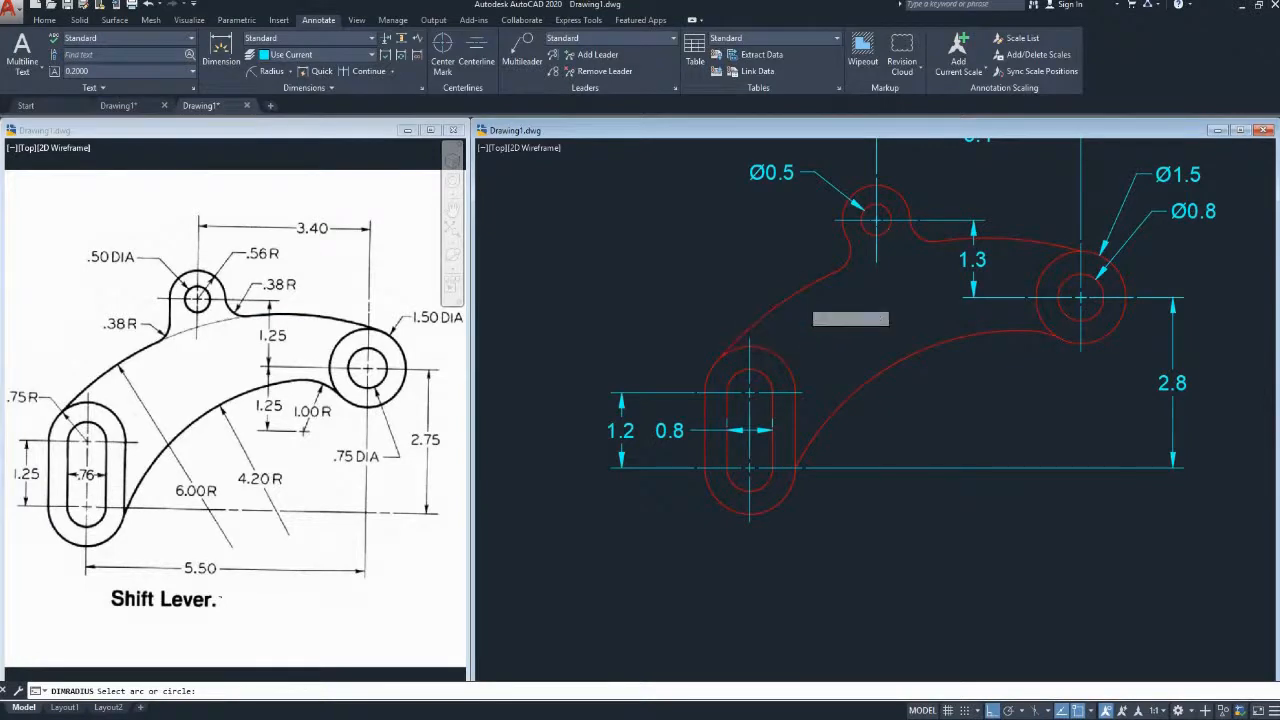
click(795, 299)
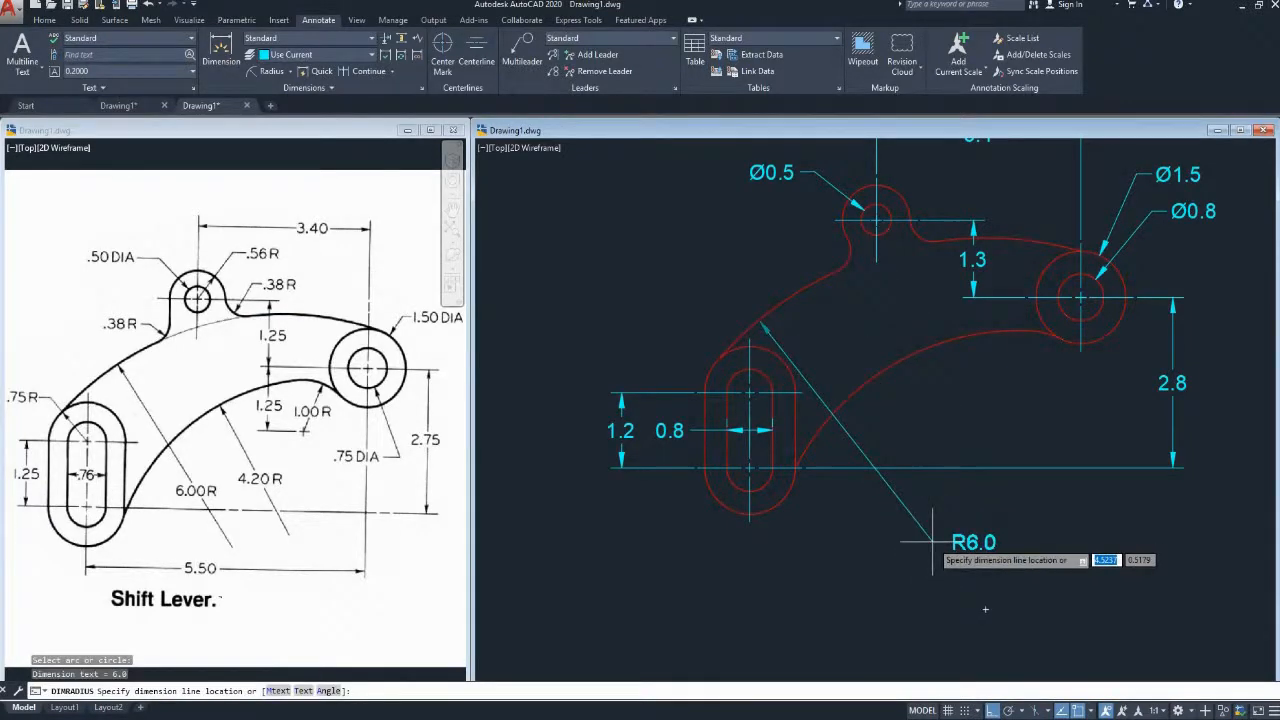
click(940, 540)
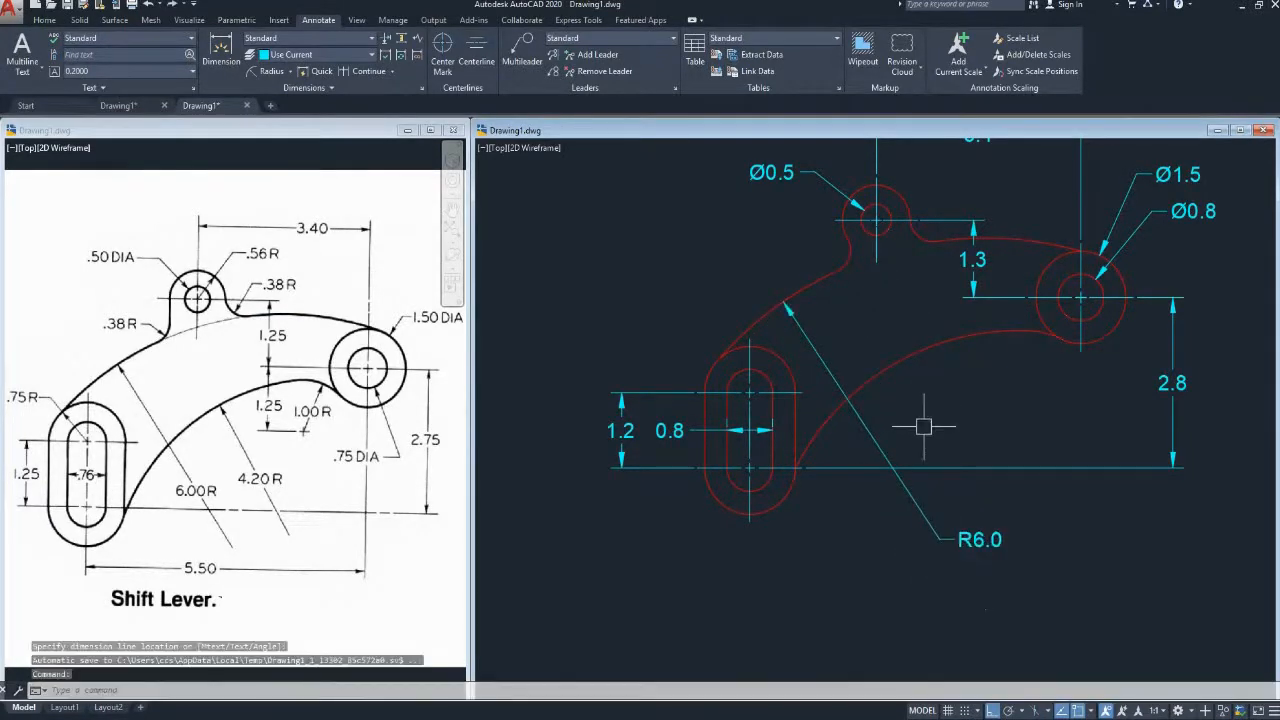
Add a radius dimension to the lever's long lower arc, placing its text below the arc, above the upper arc's radius text
key(Return)
click(920, 357)
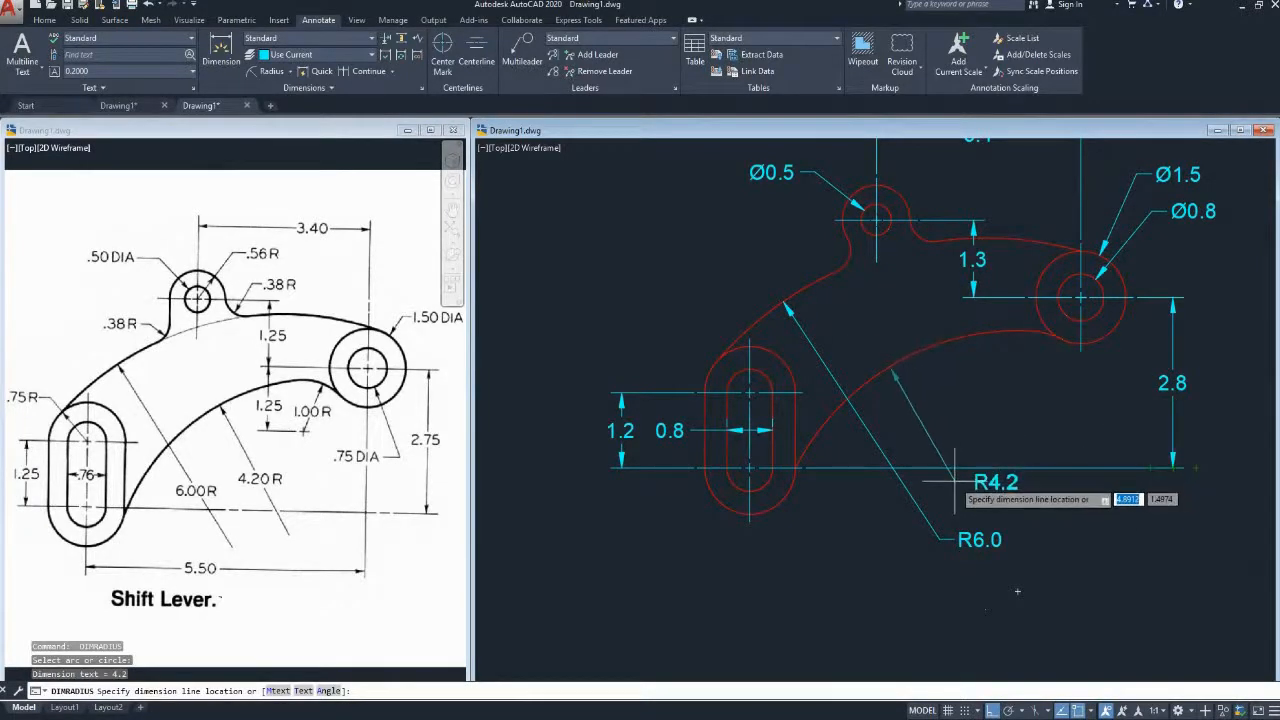
click(955, 482)
click(996, 484)
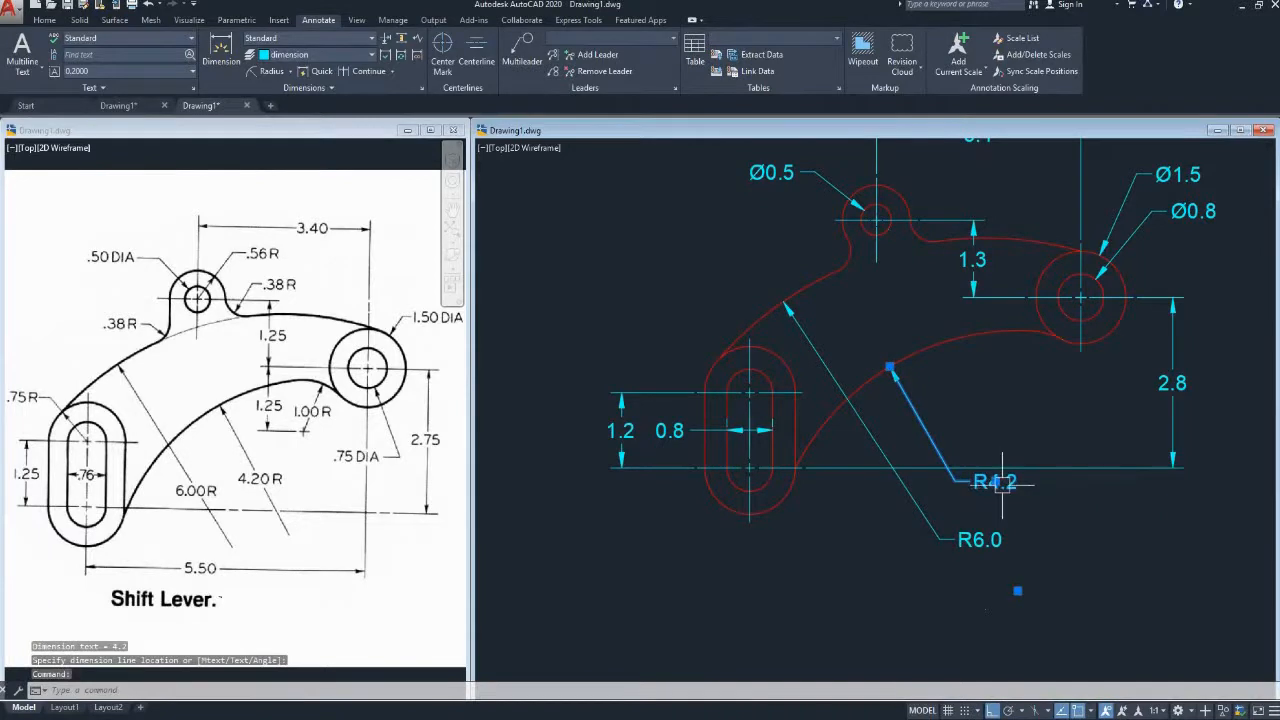
click(998, 483)
key(Escape)
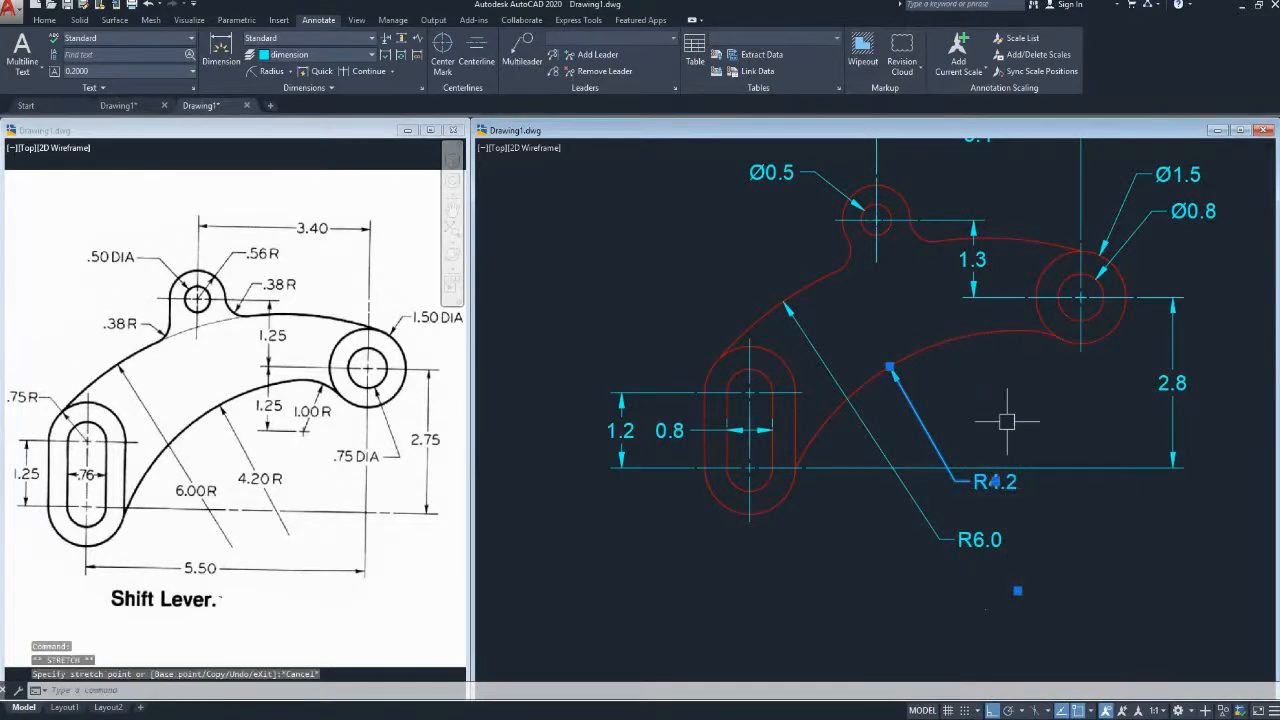
middle_drag(1006, 421, 952, 405)
key(Escape)
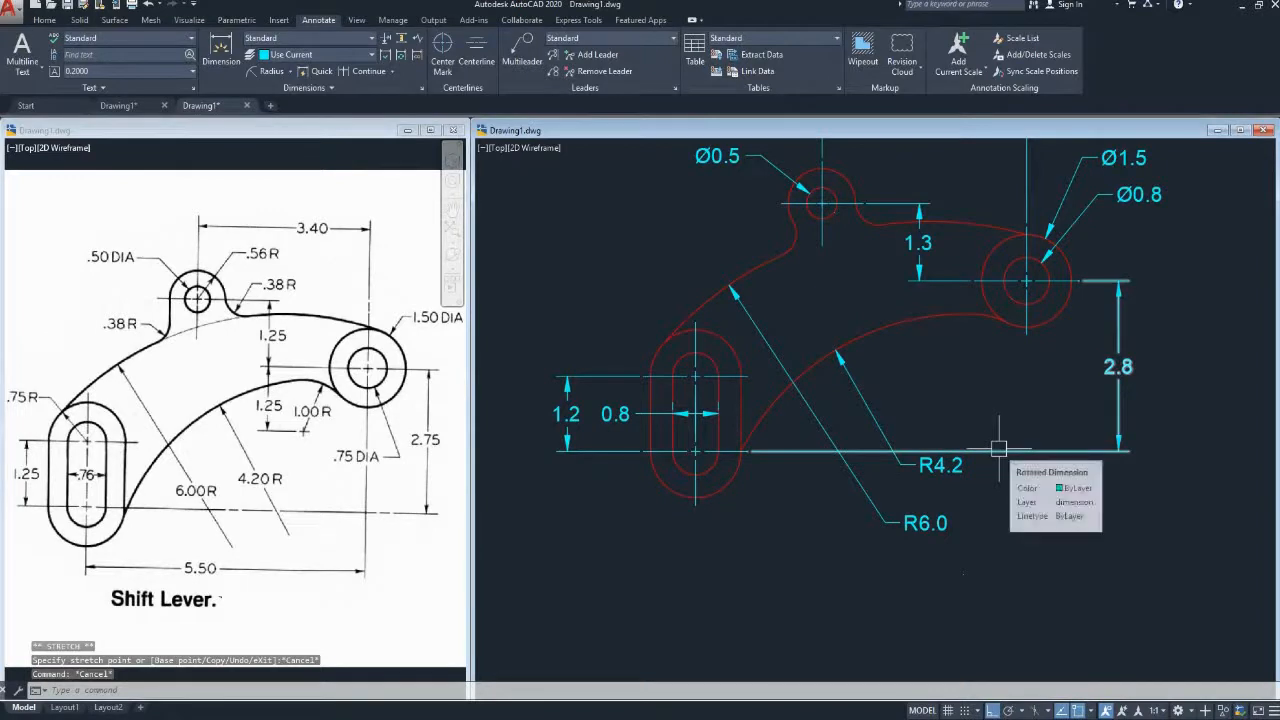
Add a radius dimension to the small arc joining the lower arc to the right end circle, placing its text below the arc
middle_drag(935, 371, 953, 378)
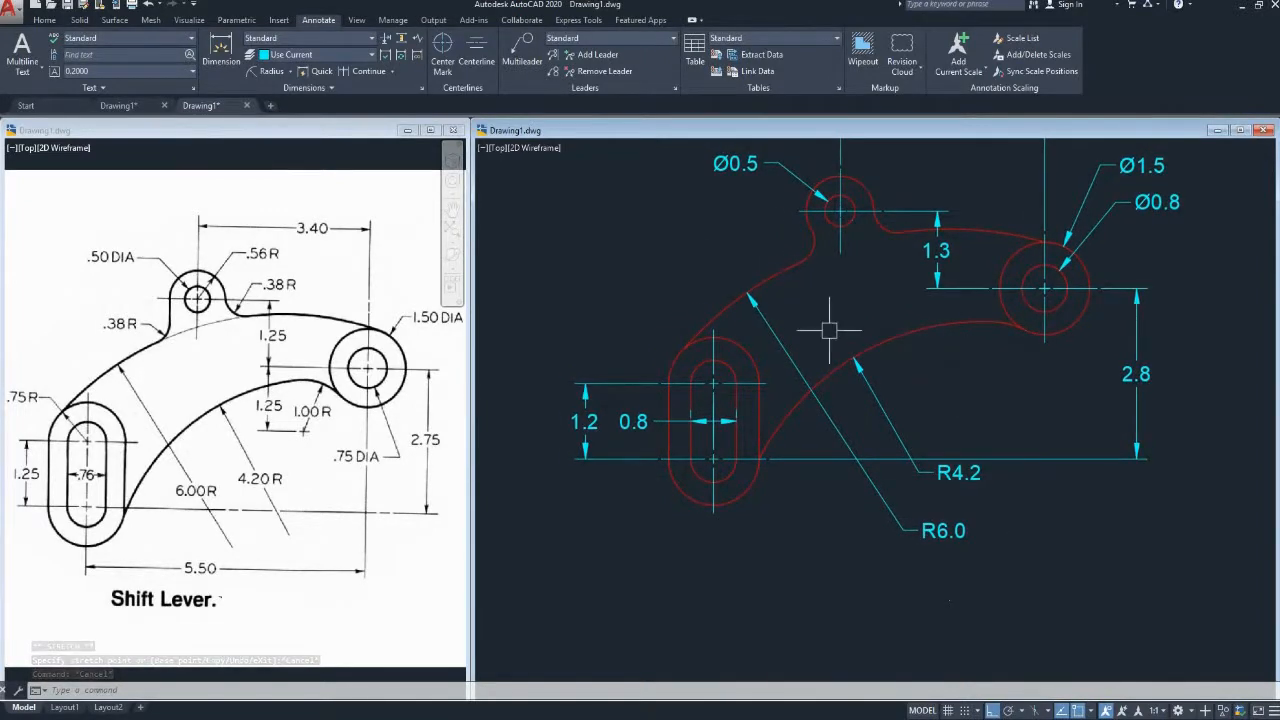
click(262, 71)
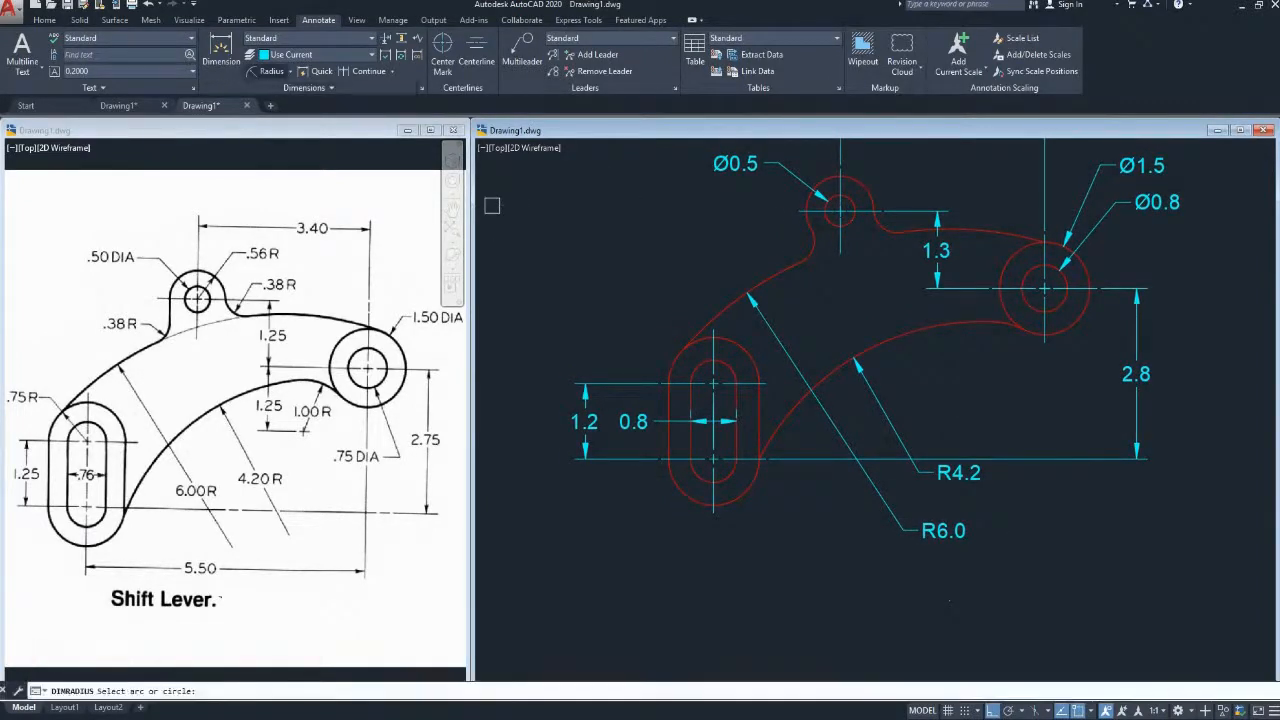
click(998, 323)
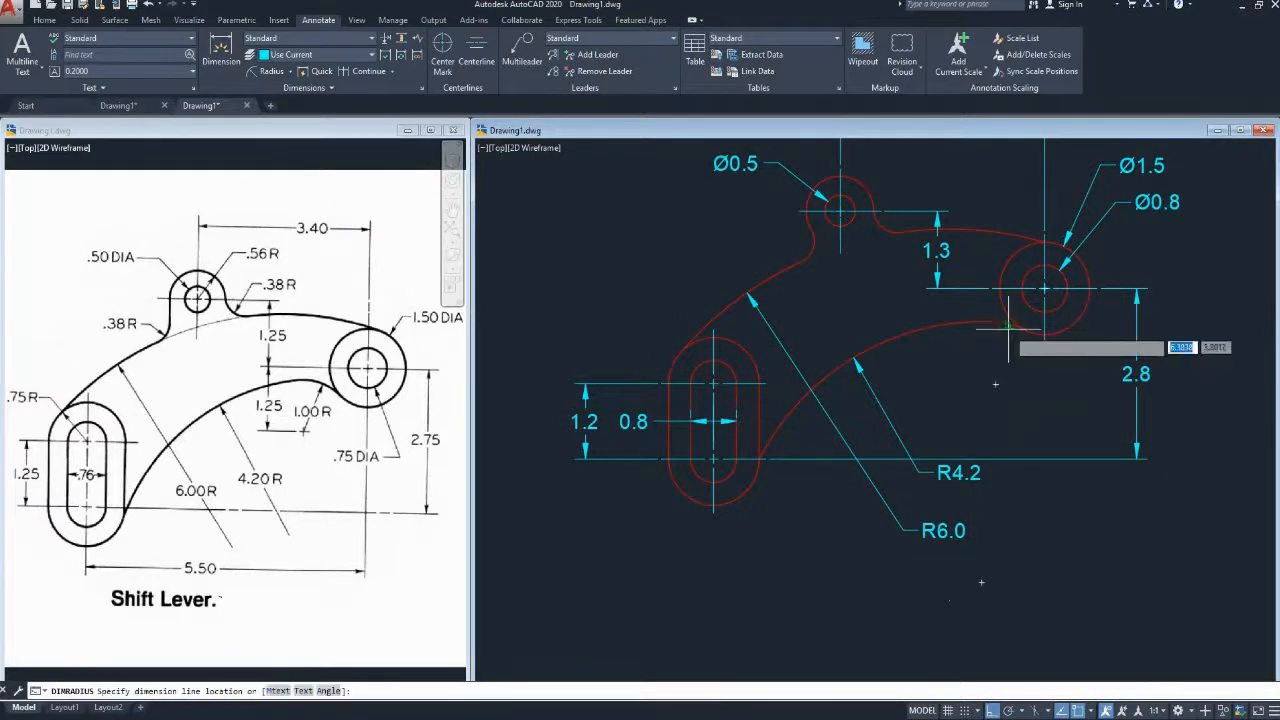
click(996, 383)
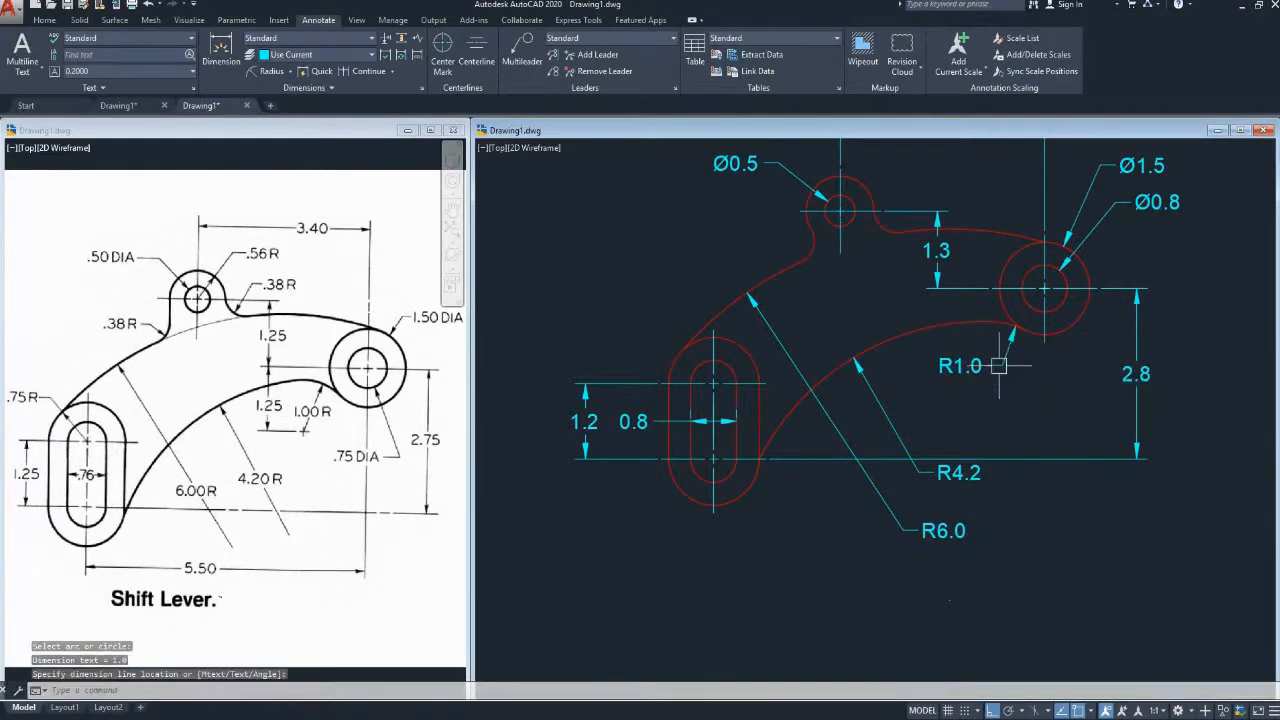
Add a horizontal linear dimension between the right end circle's and the slot's vertical centre lines, placed below the lever
middle_drag(920, 386, 909, 326)
middle_drag(703, 506, 717, 469)
click(286, 71)
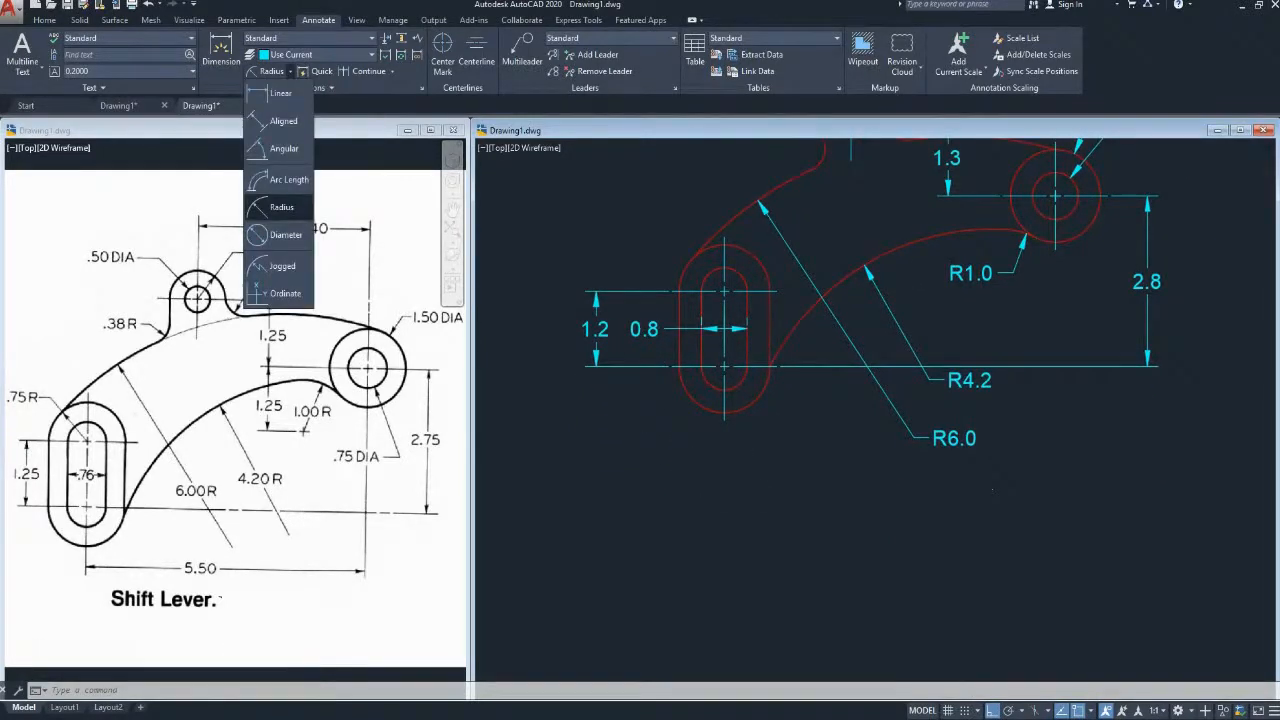
click(275, 94)
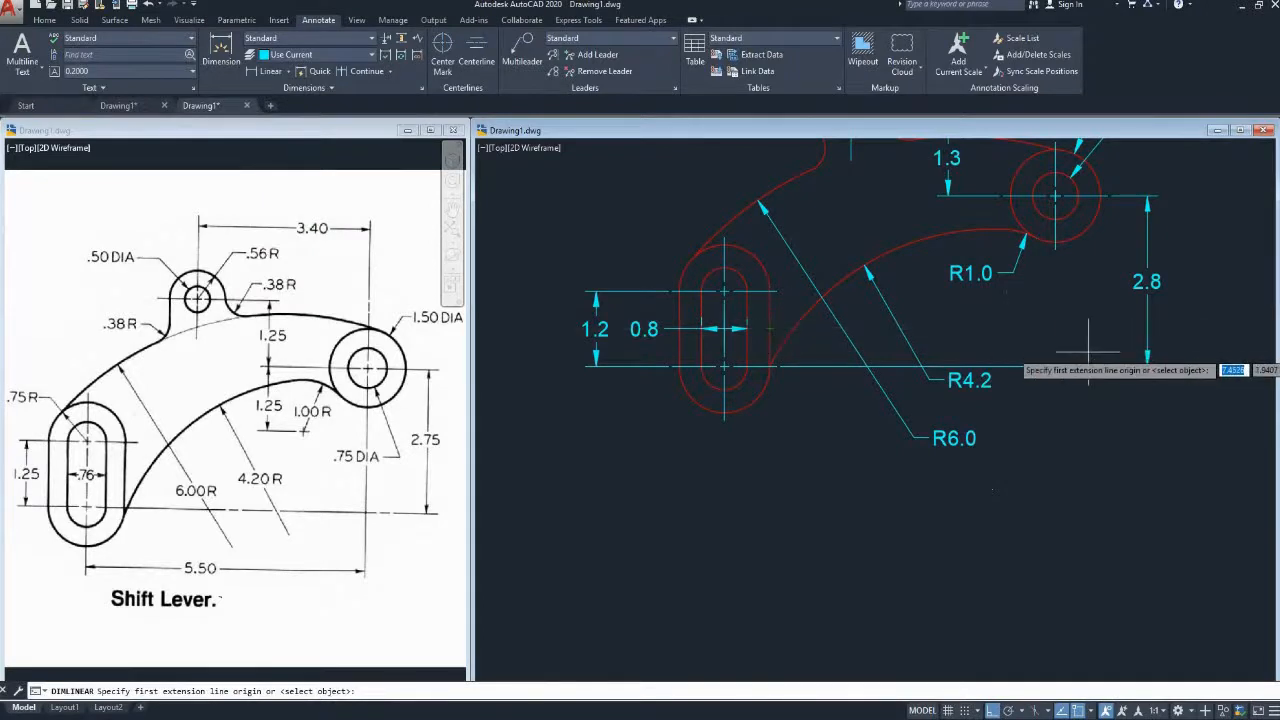
click(1055, 250)
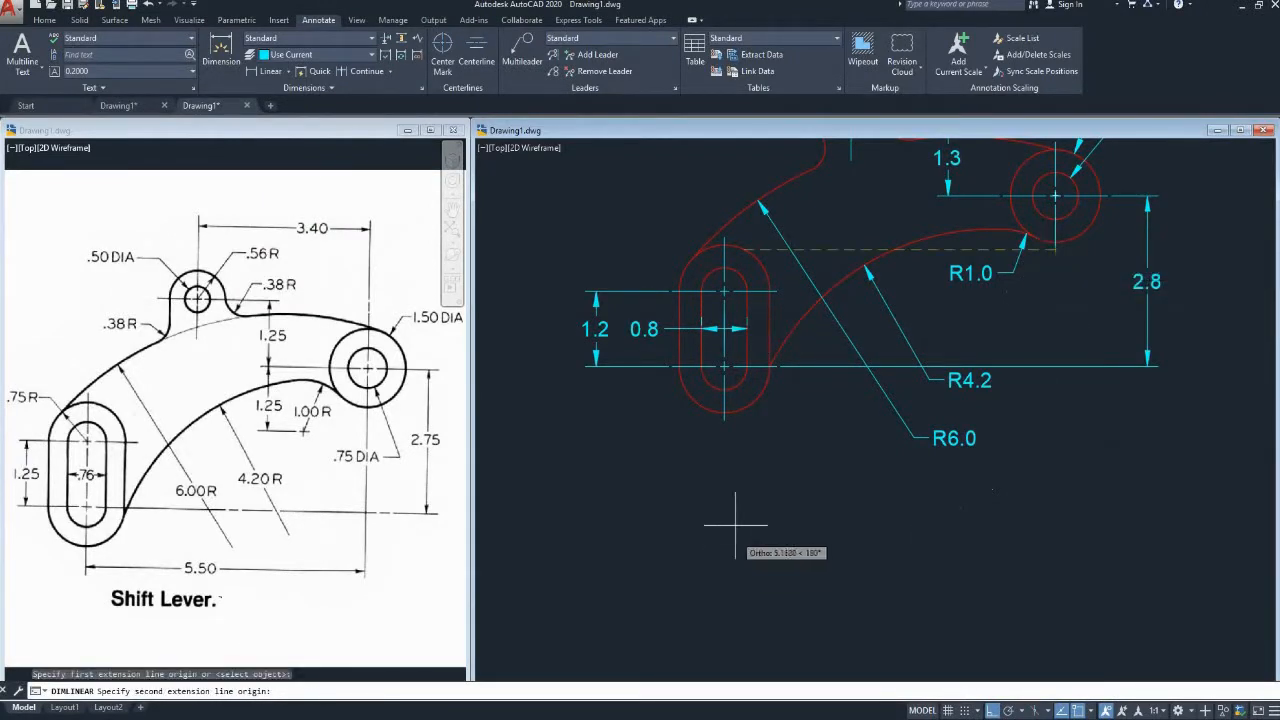
click(724, 420)
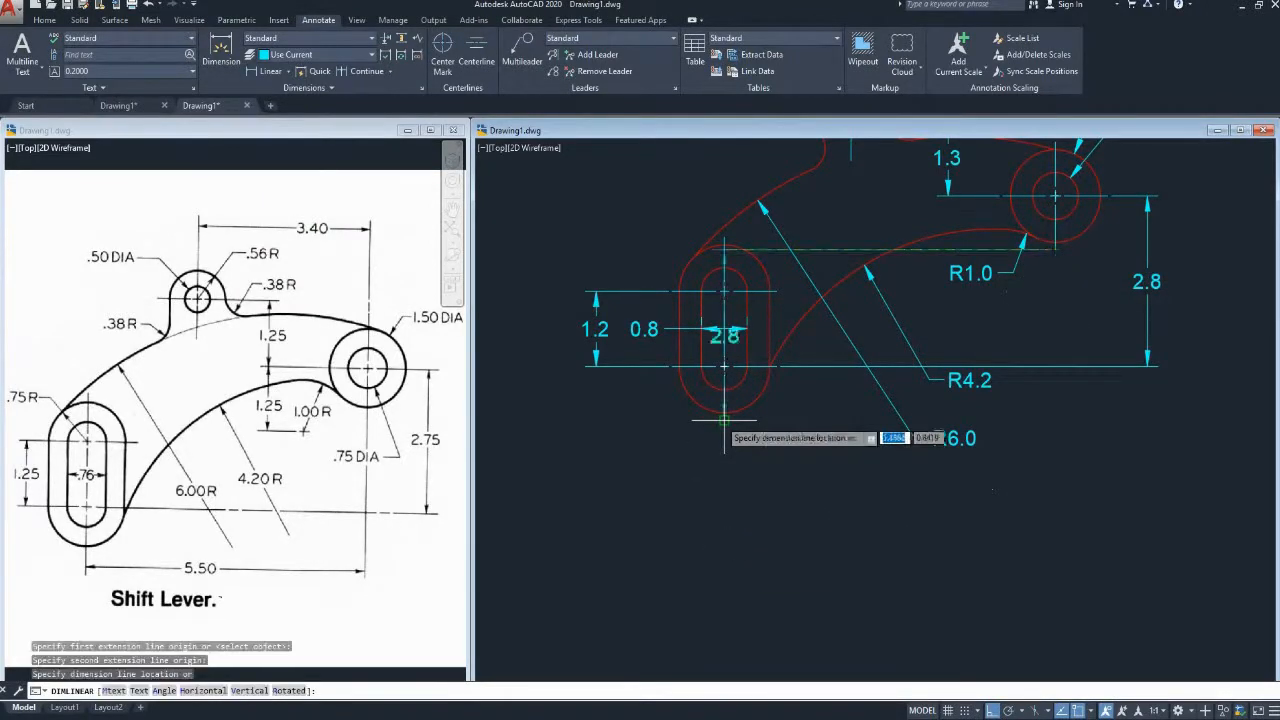
click(935, 480)
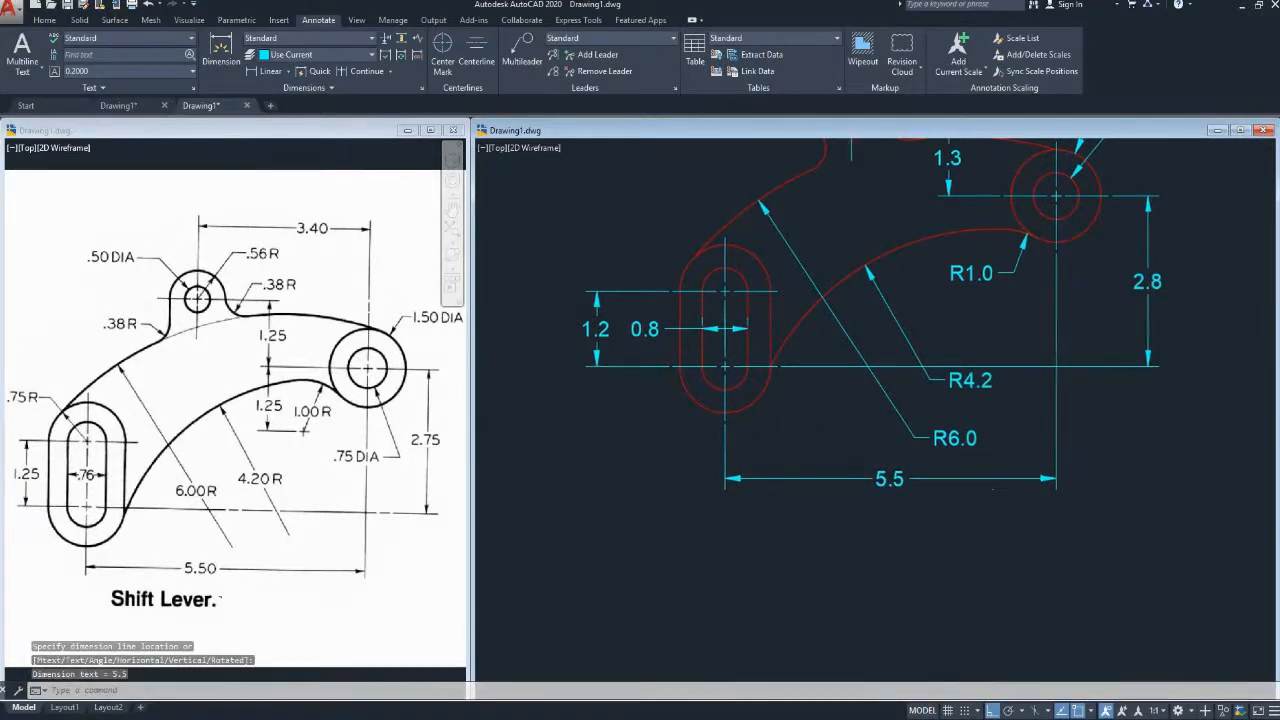
Add a radius dimension to the upper outer arc around the slot, placing its text above and left of the arc
middle_drag(765, 424, 764, 439)
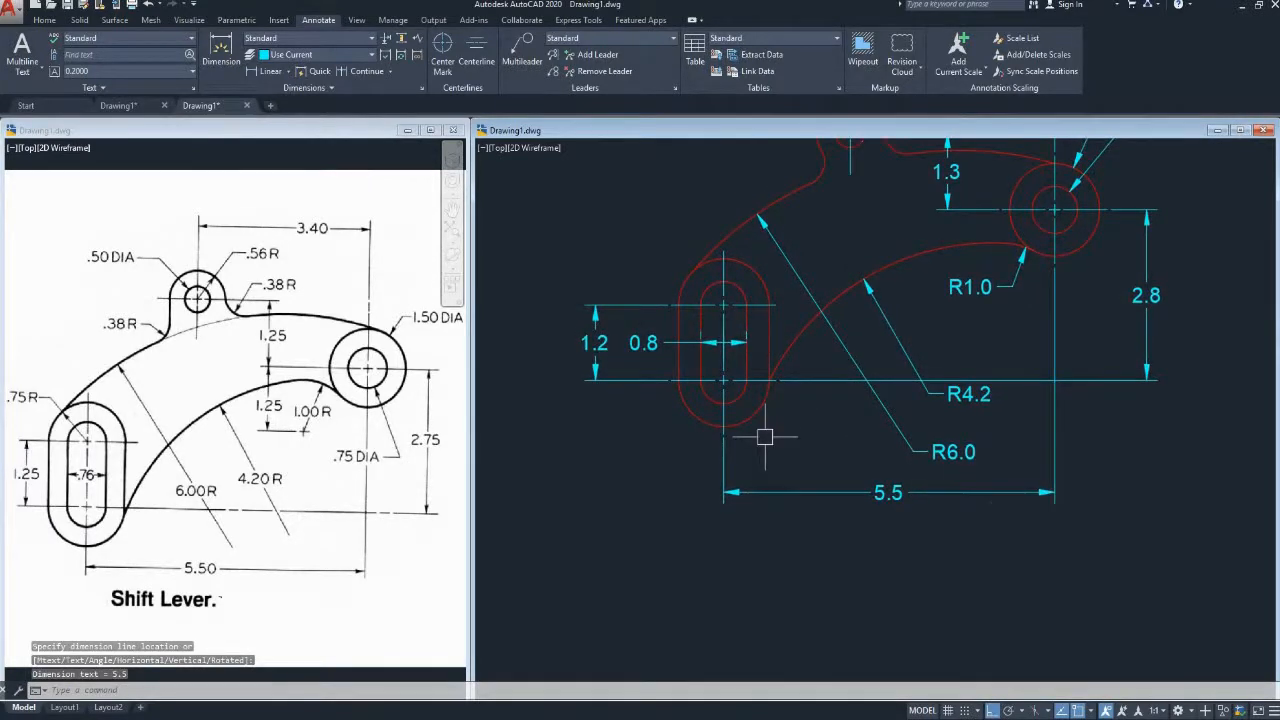
middle_drag(797, 432, 794, 448)
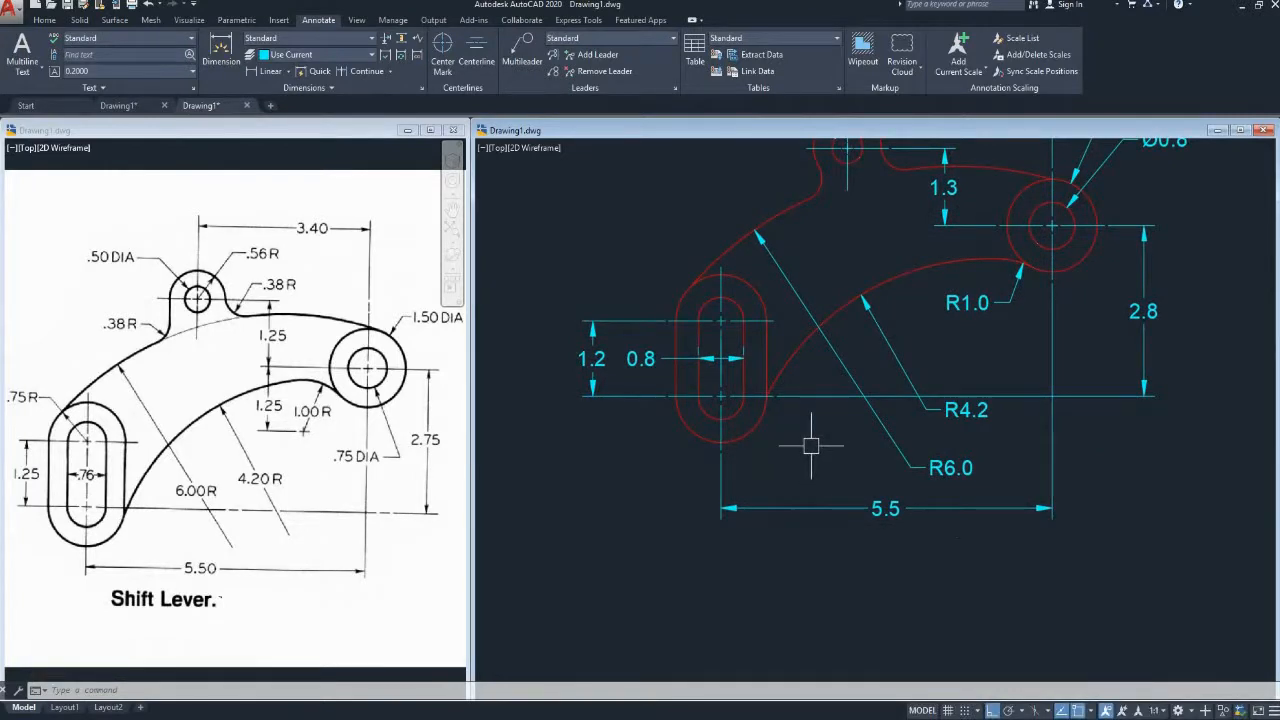
middle_drag(809, 449, 811, 472)
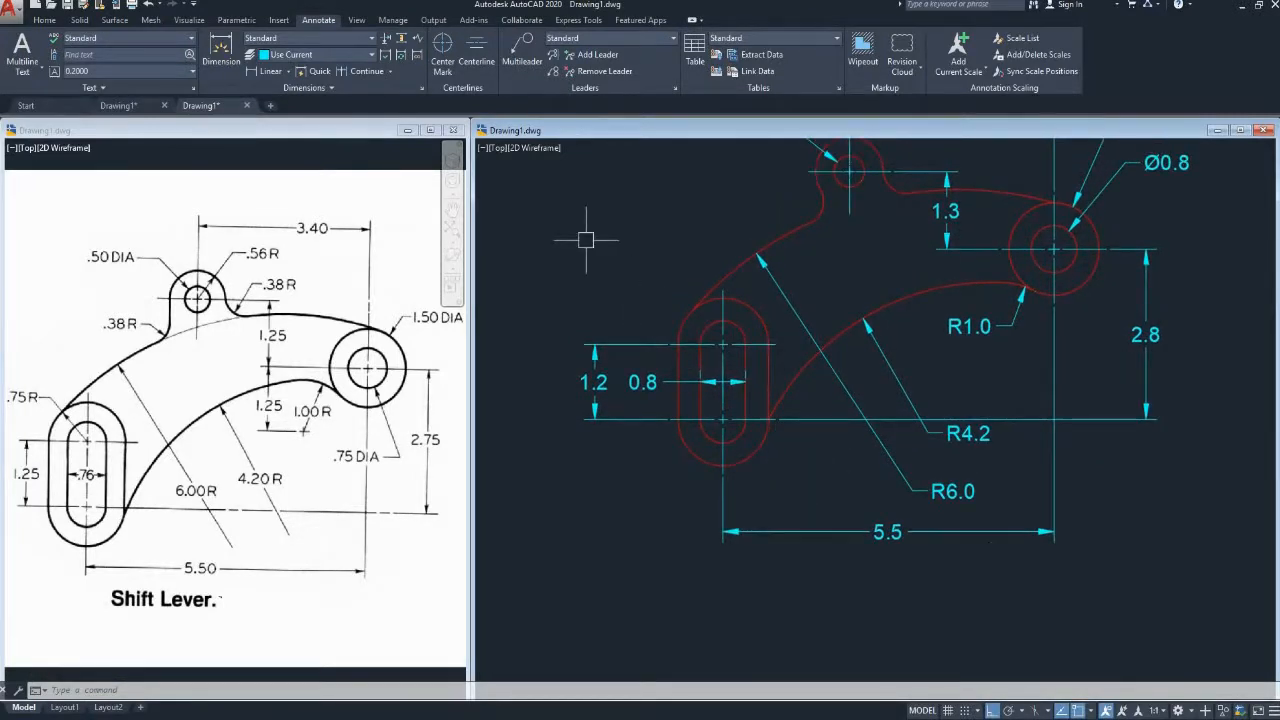
click(288, 71)
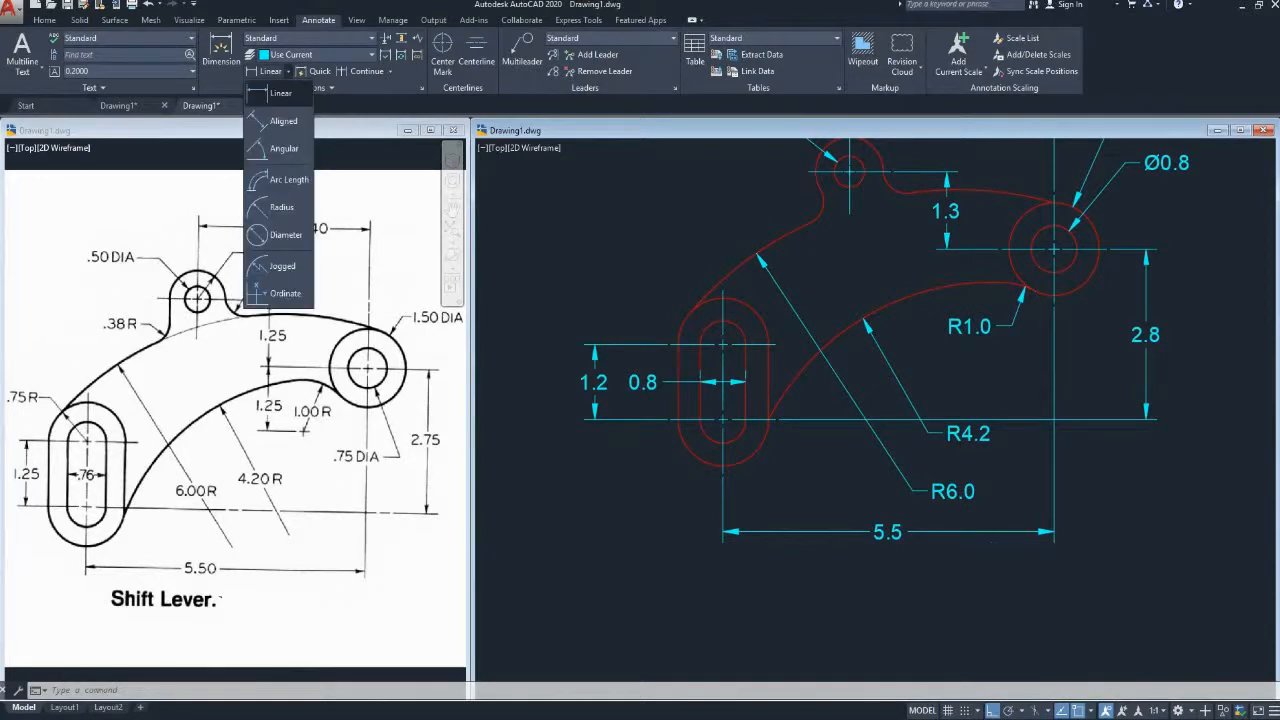
click(282, 207)
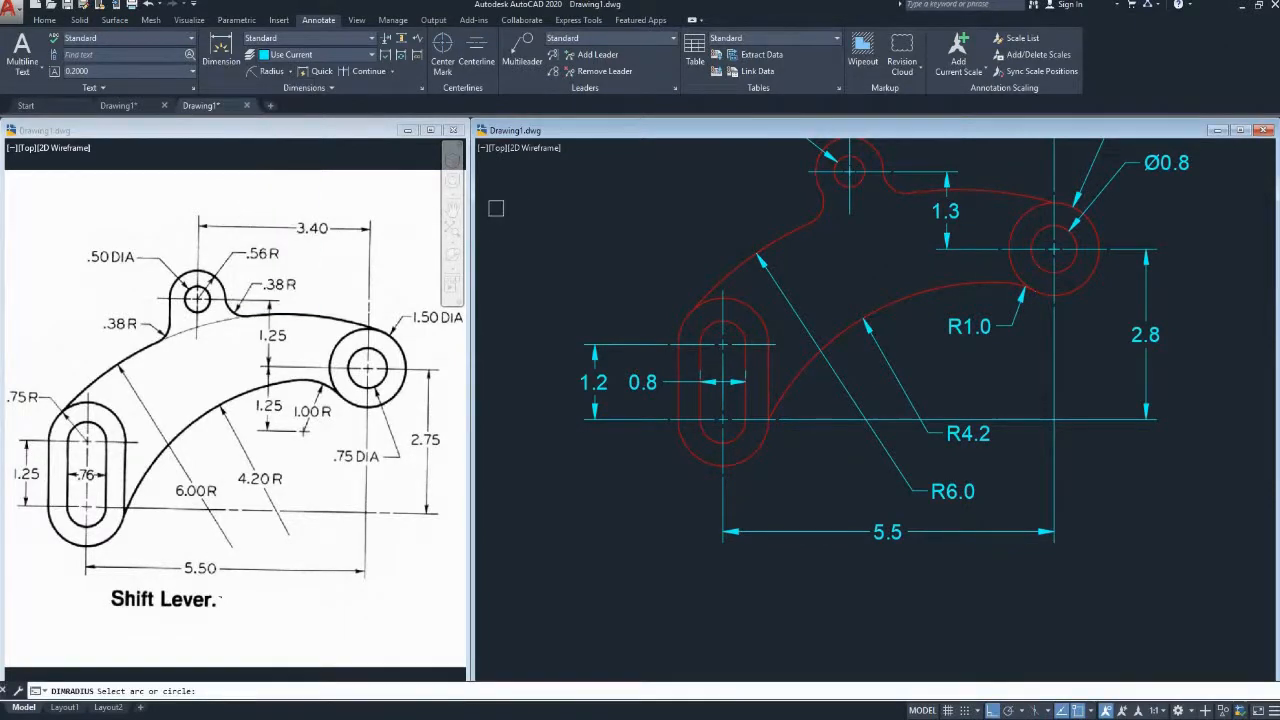
click(692, 312)
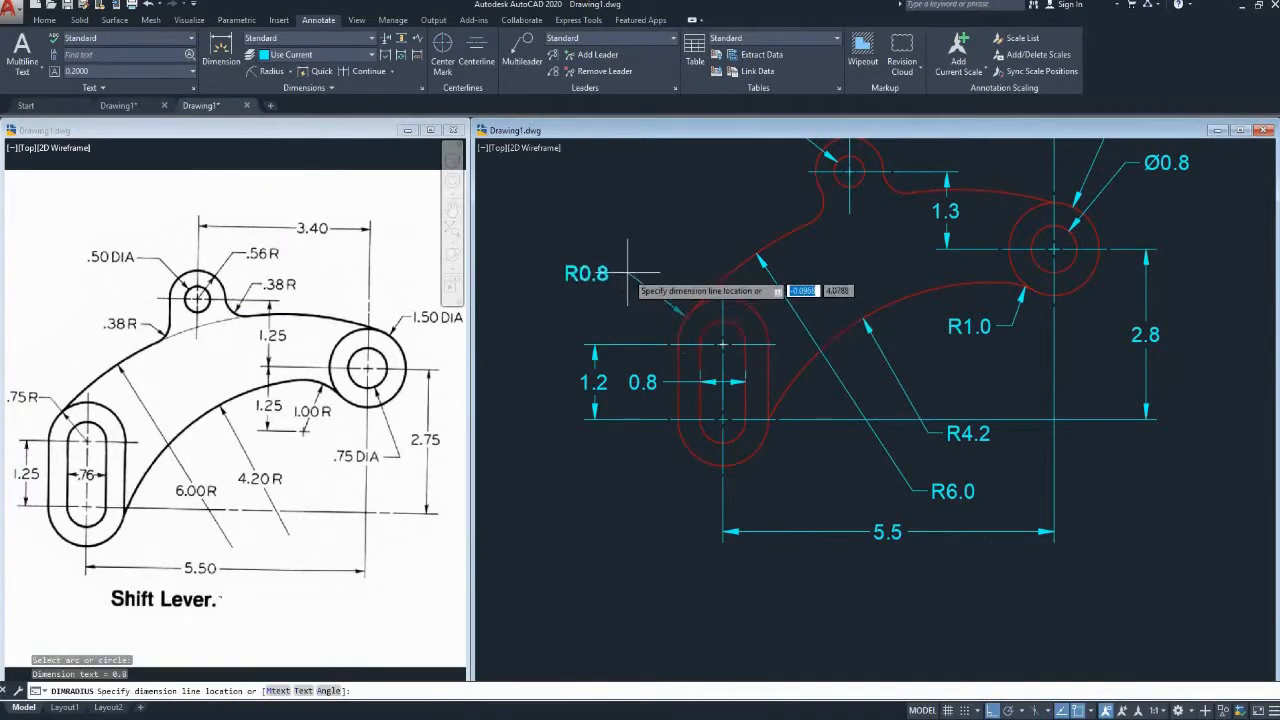
click(638, 278)
Add a radius dimension to the fillet left of the upper lug and move its text up and to the left
mouse_move(658, 254)
middle_down()
mouse_move(683, 260)
mouse_move(685, 307)
middle_up()
scroll(683, 261, down, 2)
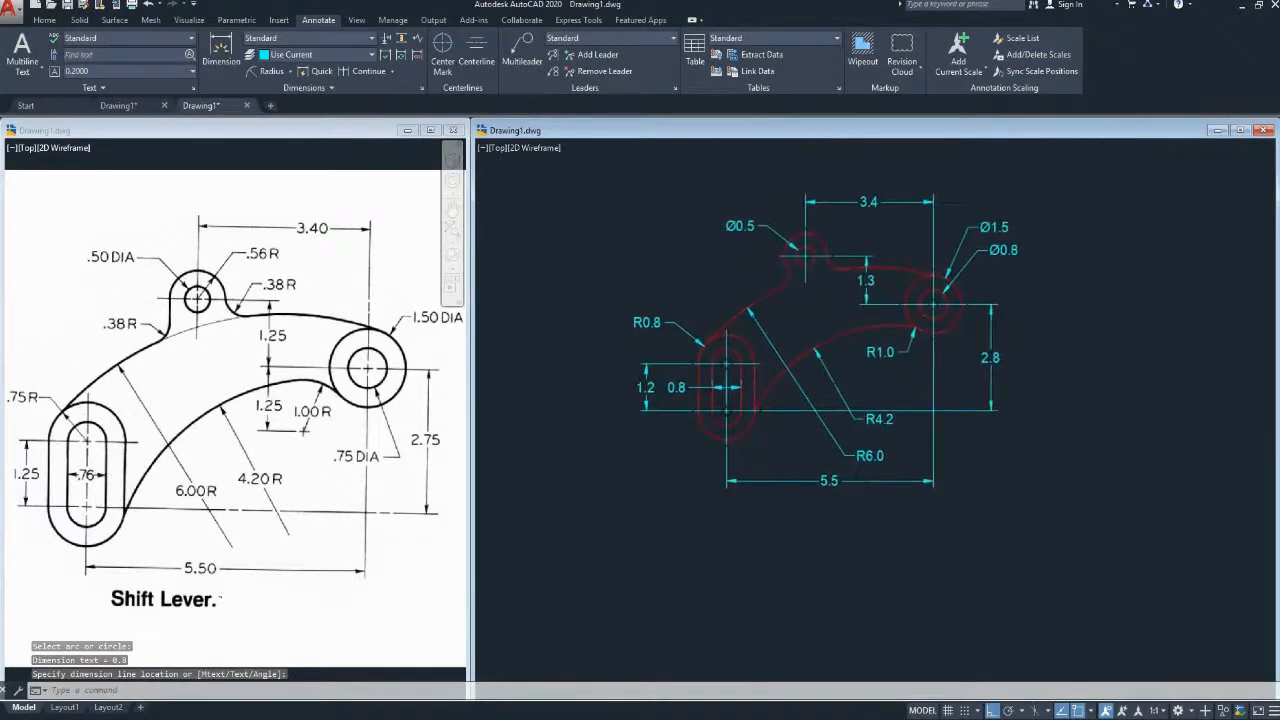
click(271, 71)
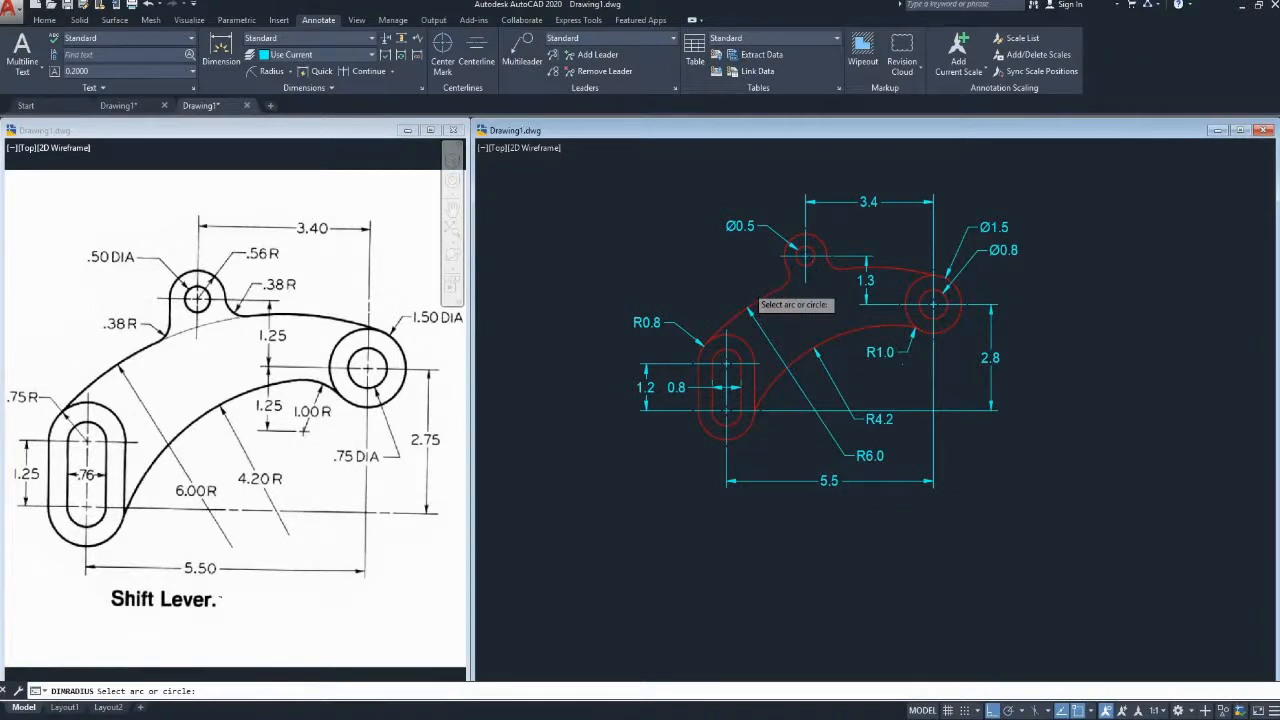
scroll(751, 287, up, 2)
click(809, 276)
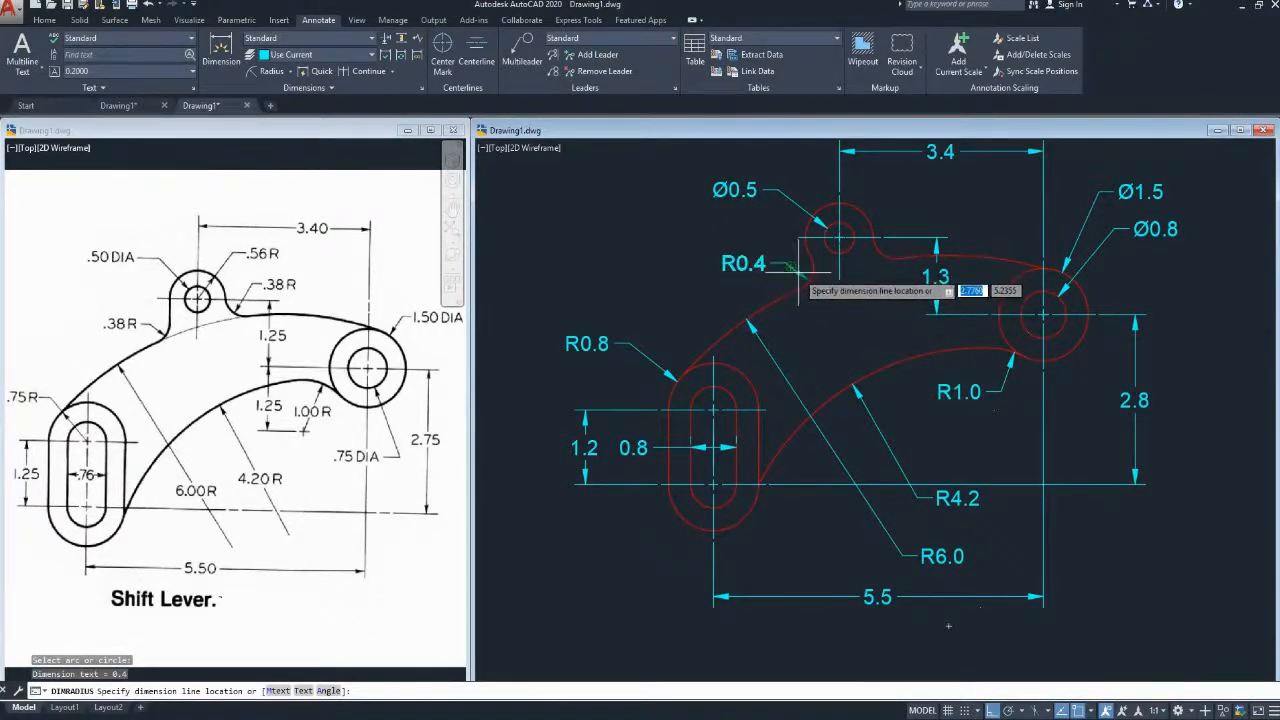
click(799, 270)
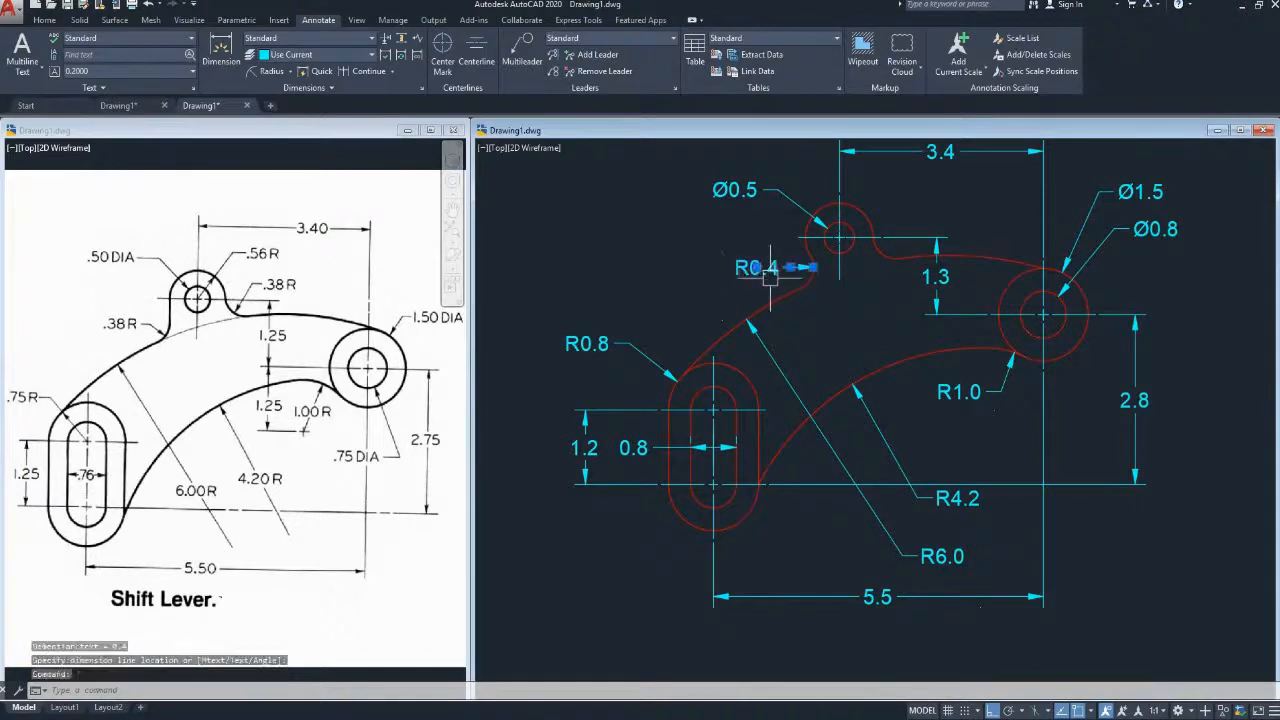
click(766, 272)
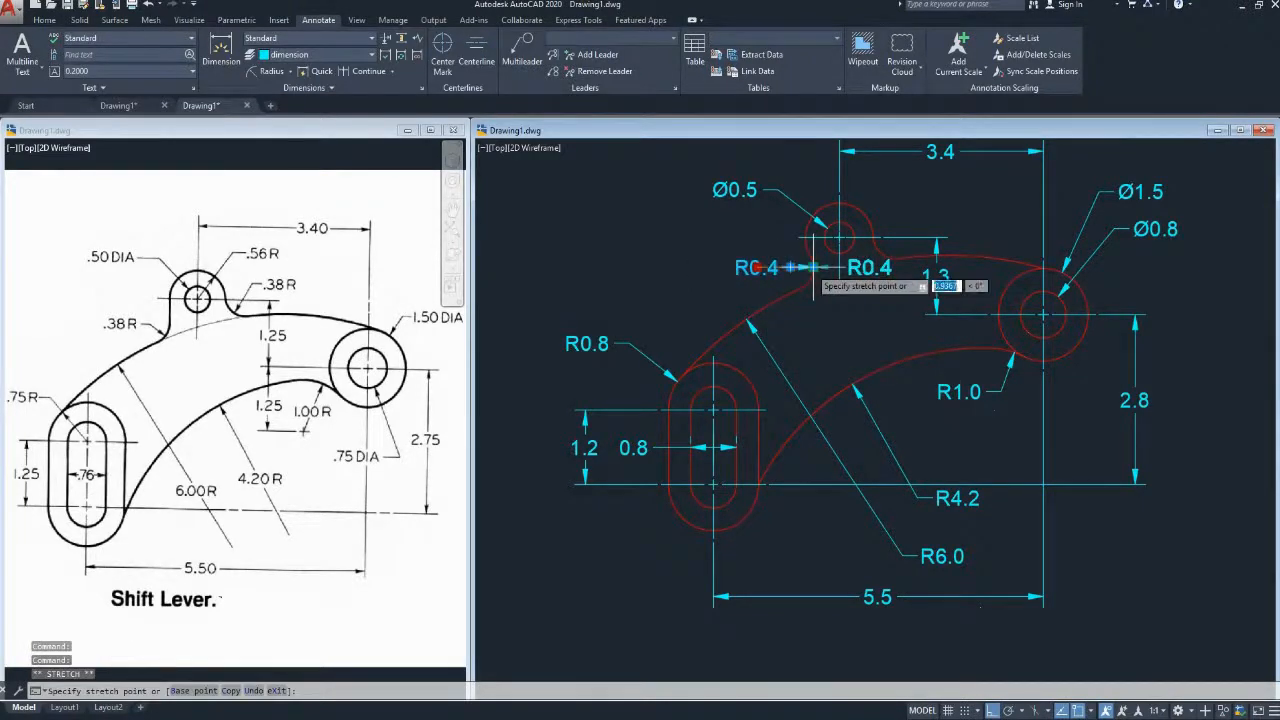
click(720, 237)
key(Escape)
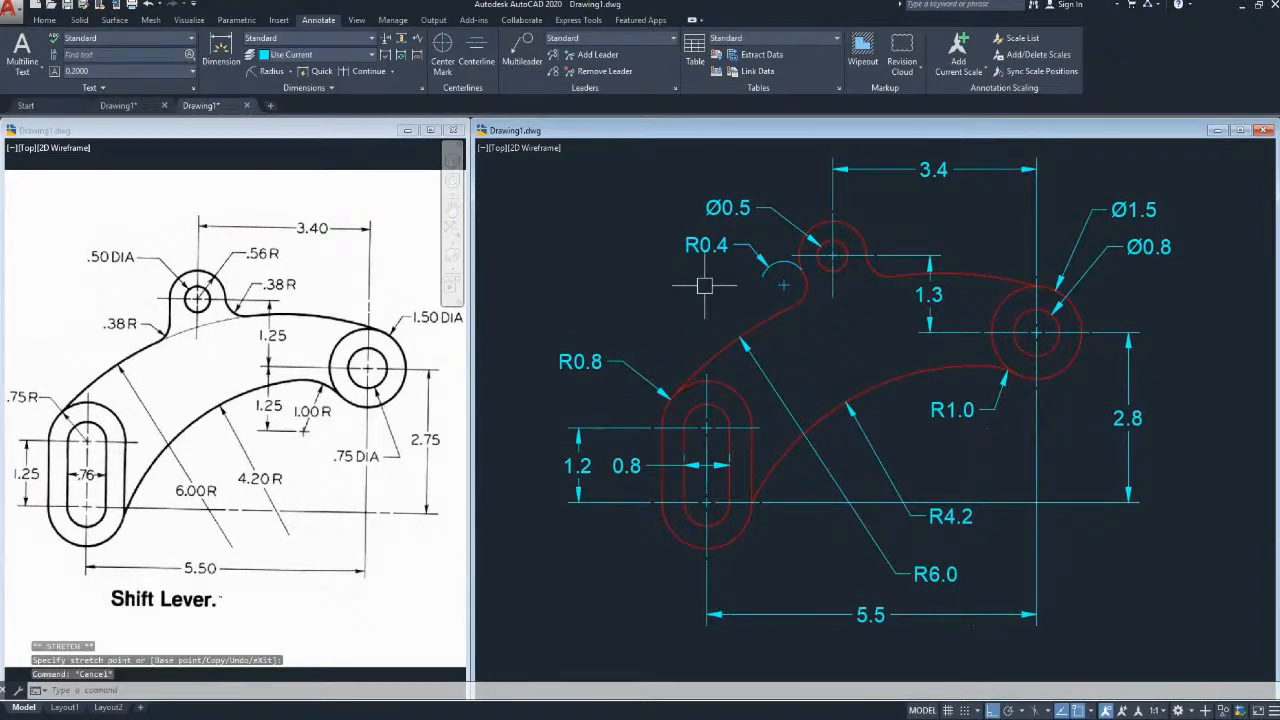
Try to move the left fillet radius dimension's arrow point onto the fillet, and delete that dimension
click(712, 257)
click(768, 266)
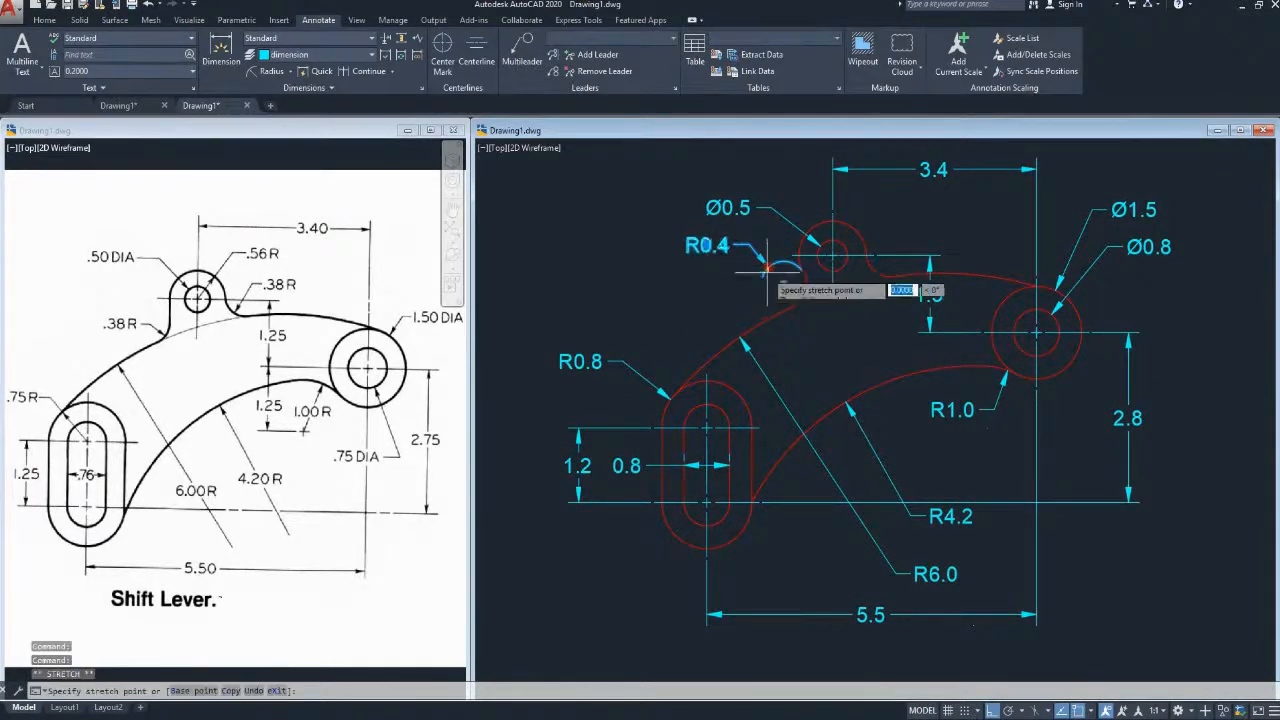
click(810, 300)
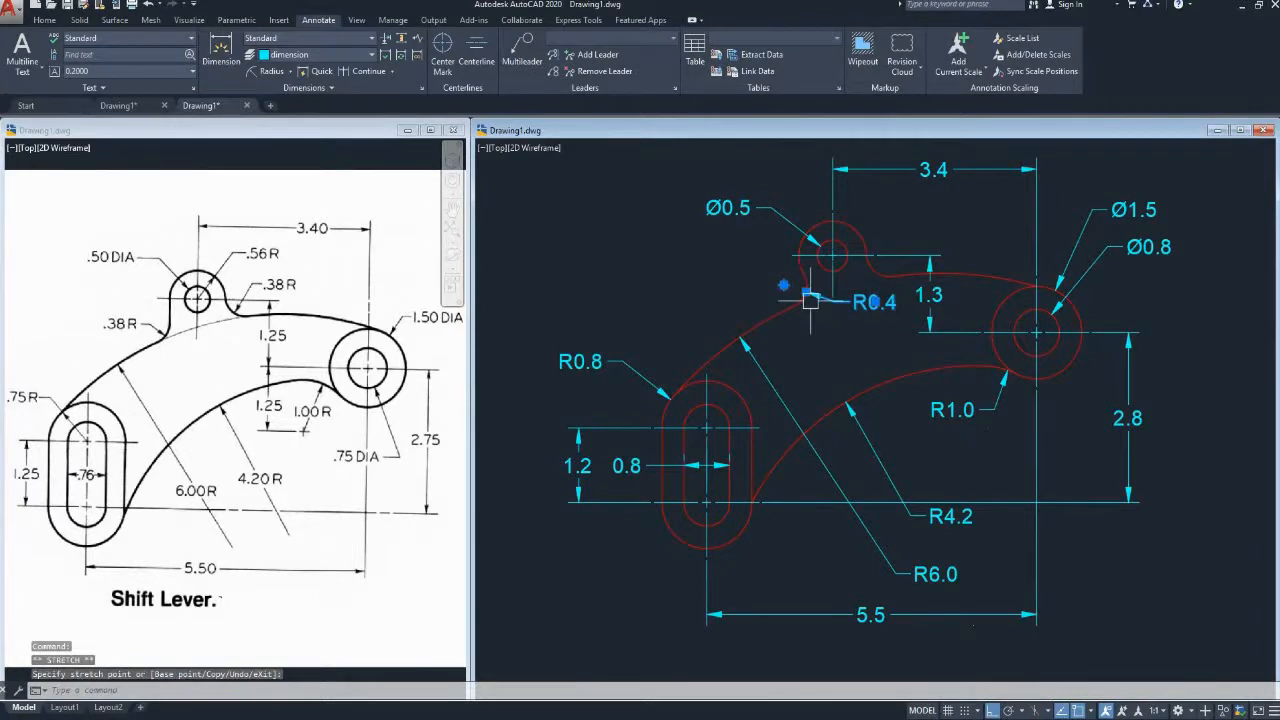
click(878, 302)
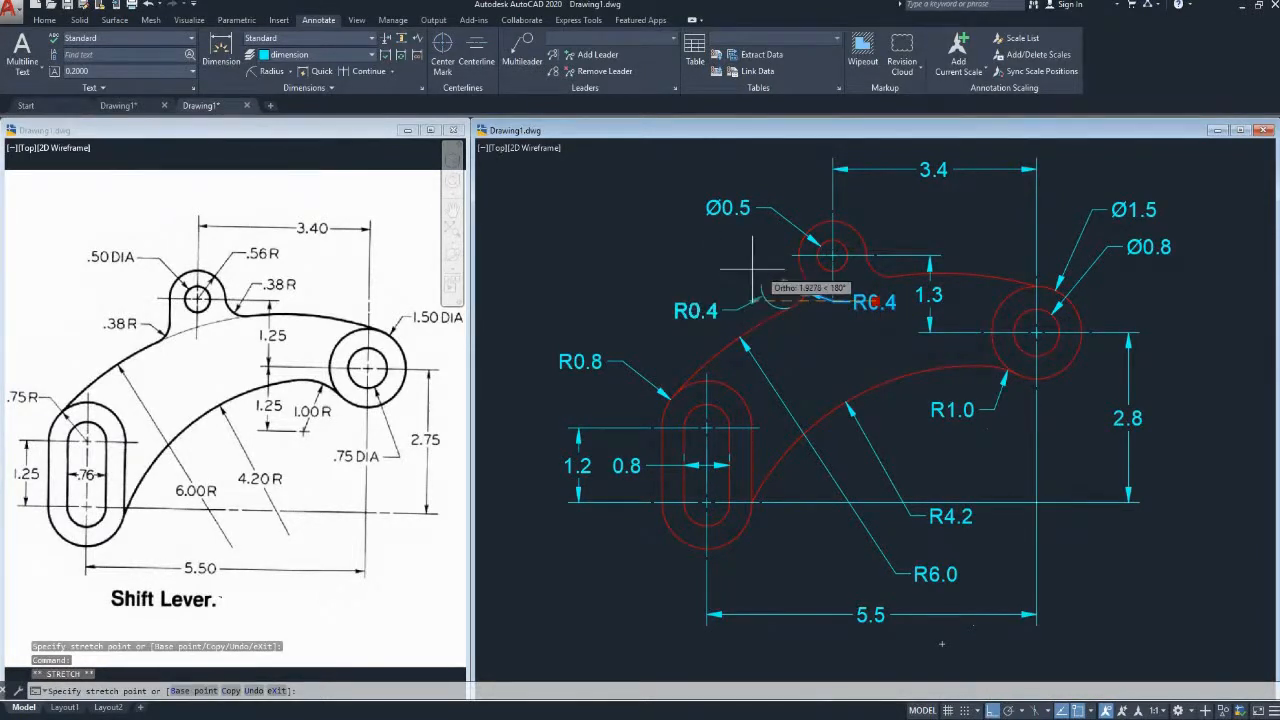
key(Escape)
key(Delete)
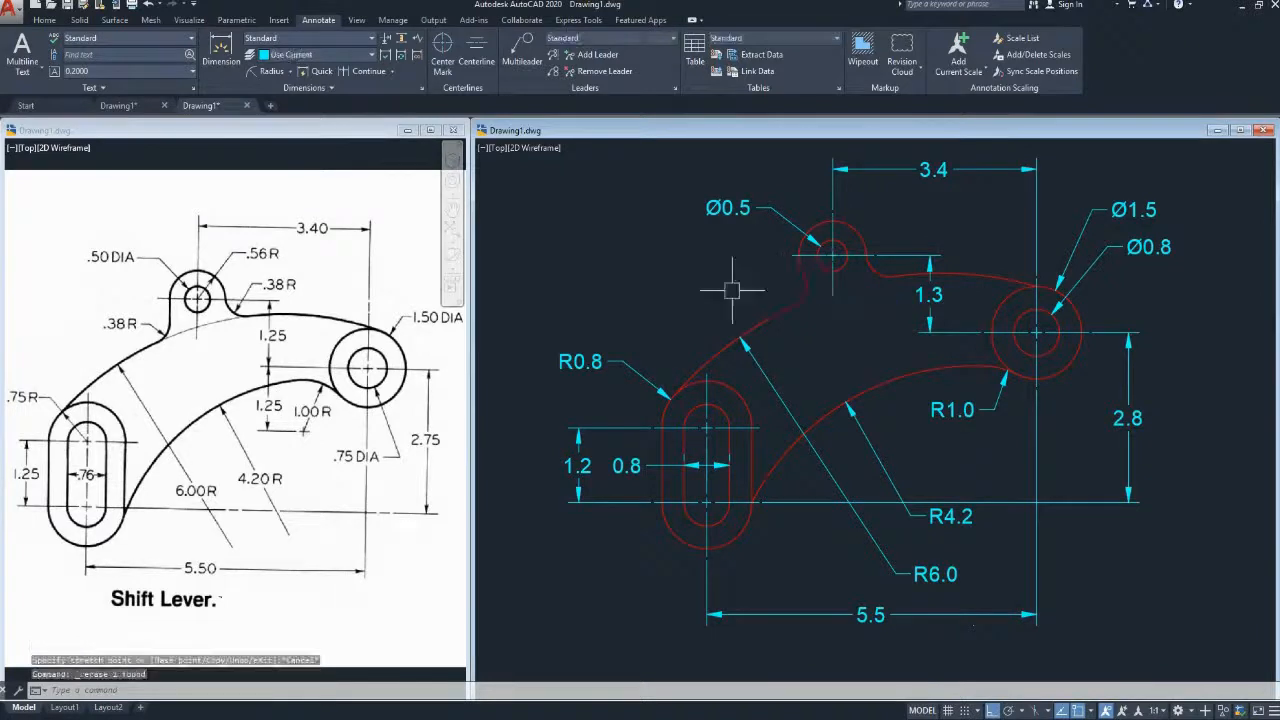
Dimension the radius of the fillet left of the lug again, placing the text left of the lug, below the hole diameter text
click(271, 71)
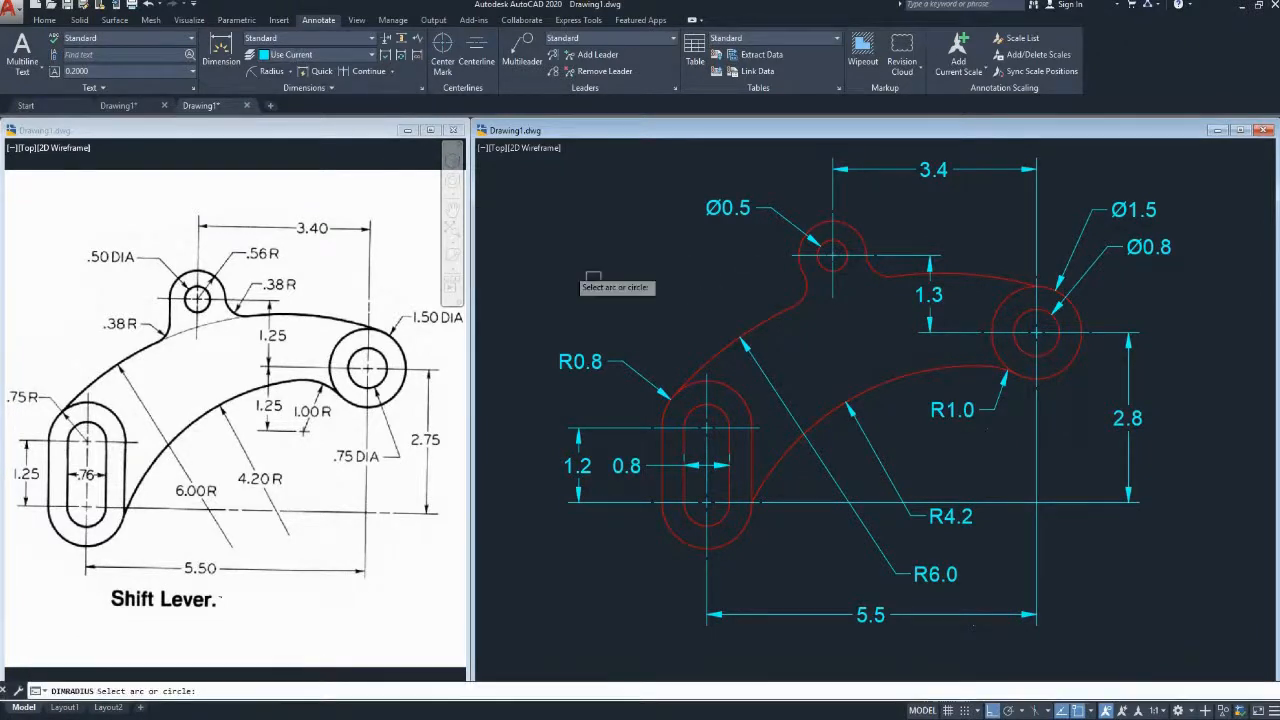
middle_drag(790, 324, 772, 352)
click(786, 316)
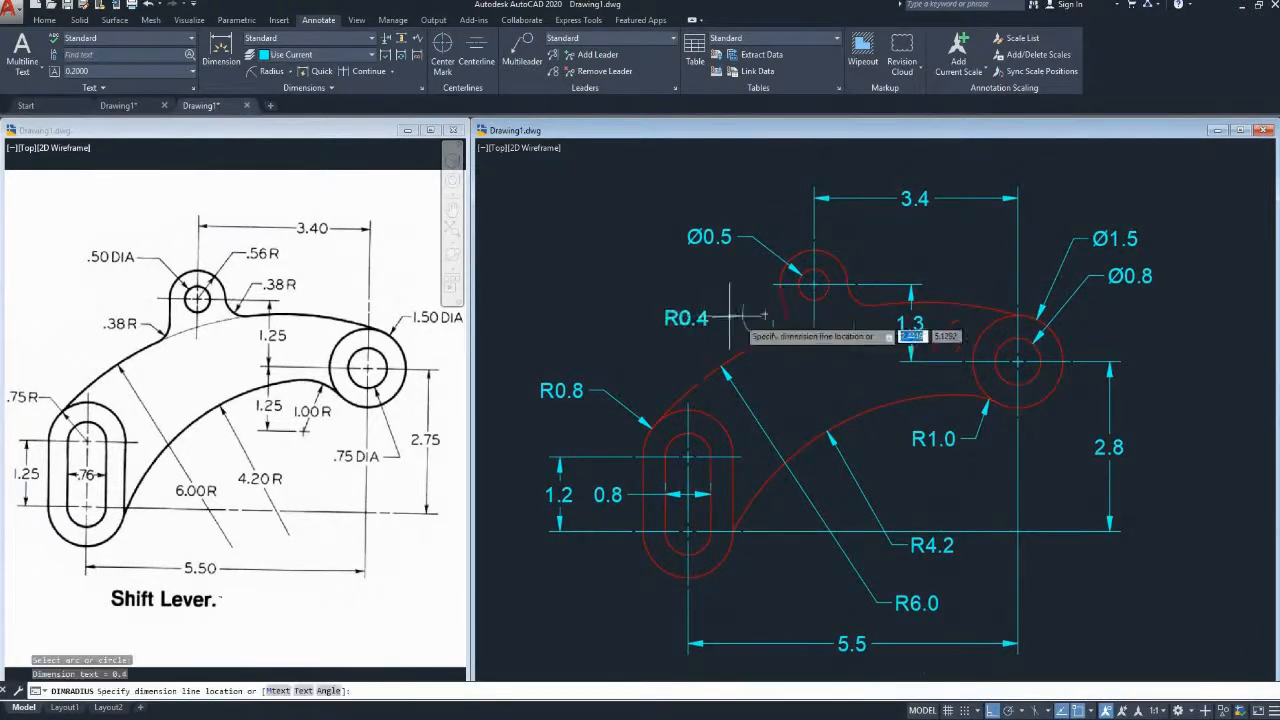
click(684, 284)
middle_drag(727, 340, 747, 344)
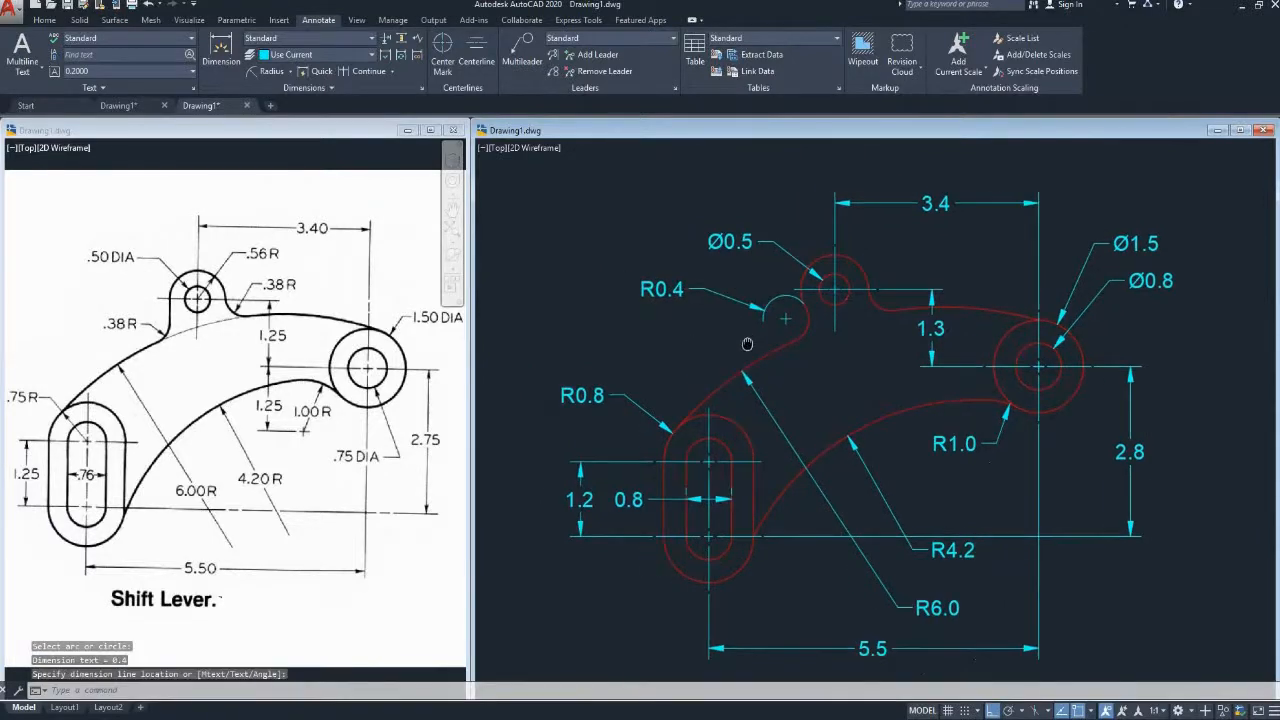